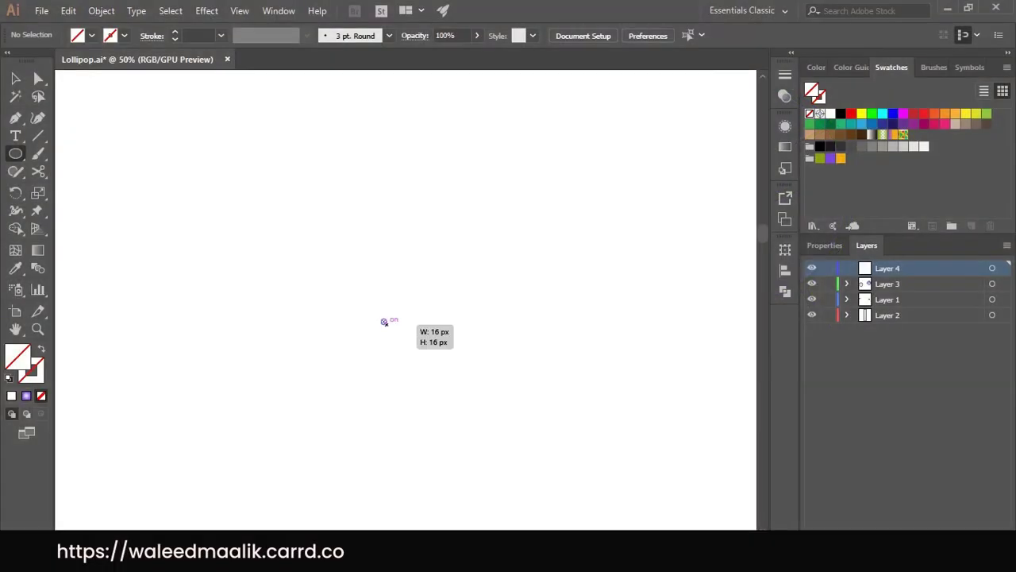
Draw a 548 by 548 px circle from the centre of the artboard
{"action": "left_click_drag", "start_coordinate": [384, 321], "coordinate": [486, 422]}
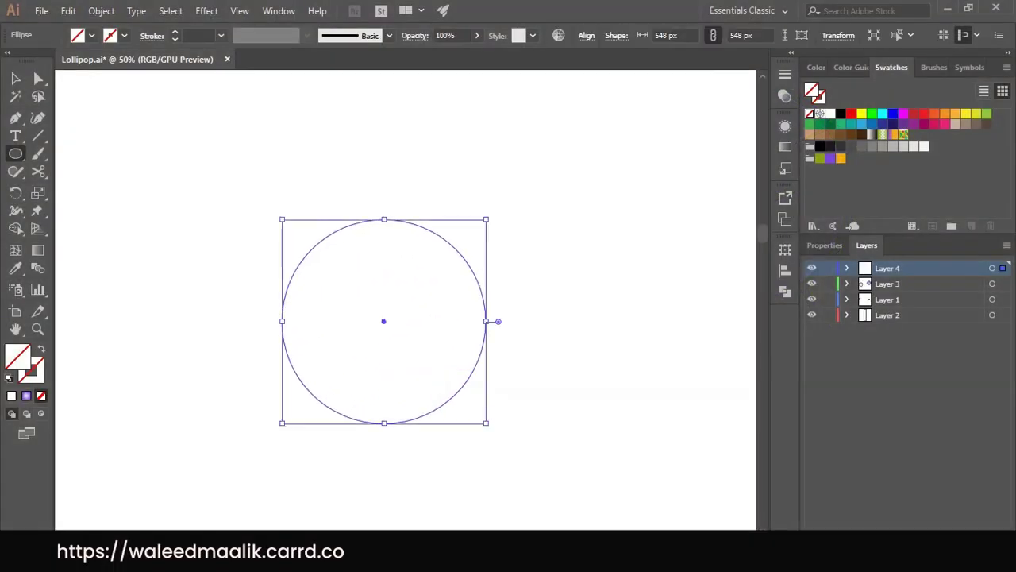
Fill the circle with a radial white-to-purple gradient
{"action": "key", "text": "period"}
{"action": "key", "text": "ctrl+F9"}
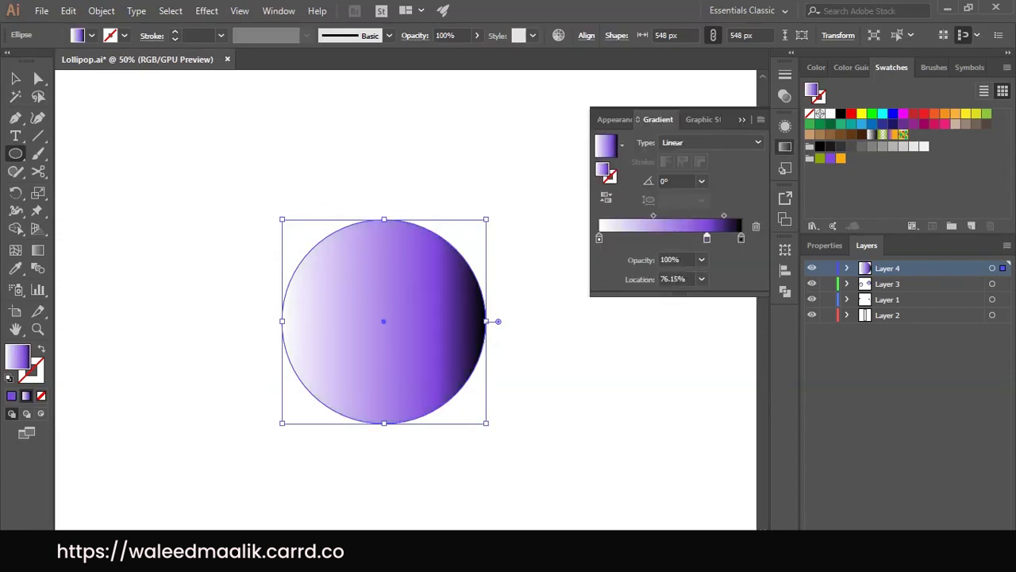
{"action": "left_click_drag", "start_coordinate": [741, 238], "coordinate": [742, 278]}
{"action": "left_click_drag", "start_coordinate": [706, 238], "coordinate": [740, 238]}
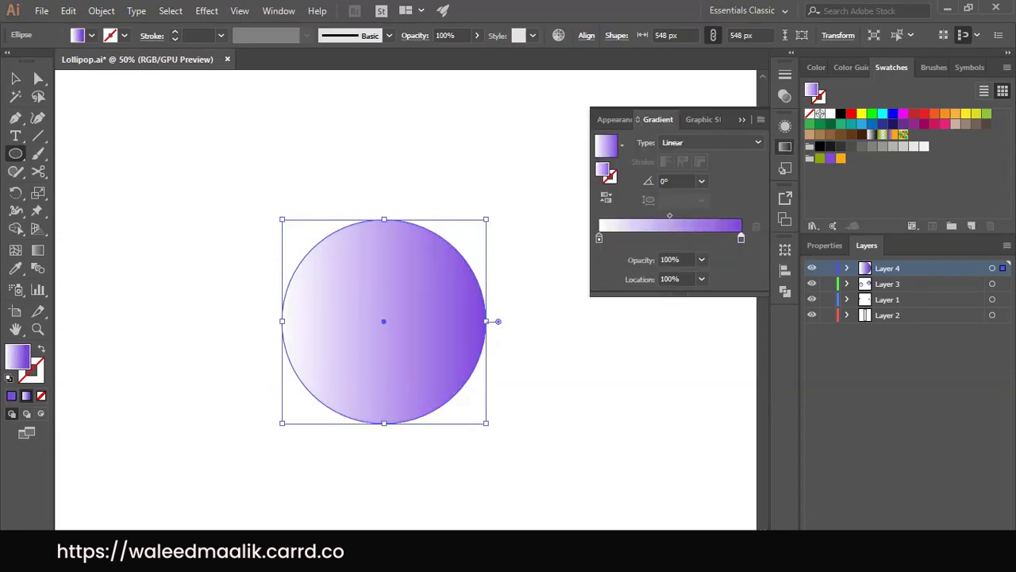
{"action": "left_click", "coordinate": [711, 142]}
{"action": "left_click", "coordinate": [675, 172]}
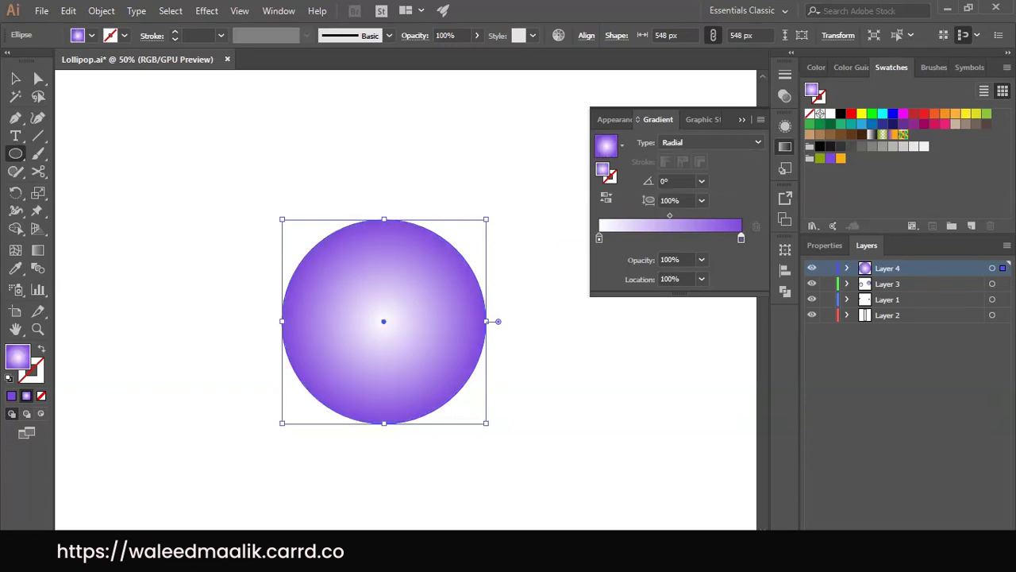
Offset the gradient highlight left of centre, widen its reach, and move the ball lower
{"action": "key", "text": "g"}
{"action": "left_click_drag", "start_coordinate": [384, 321], "coordinate": [343, 315]}
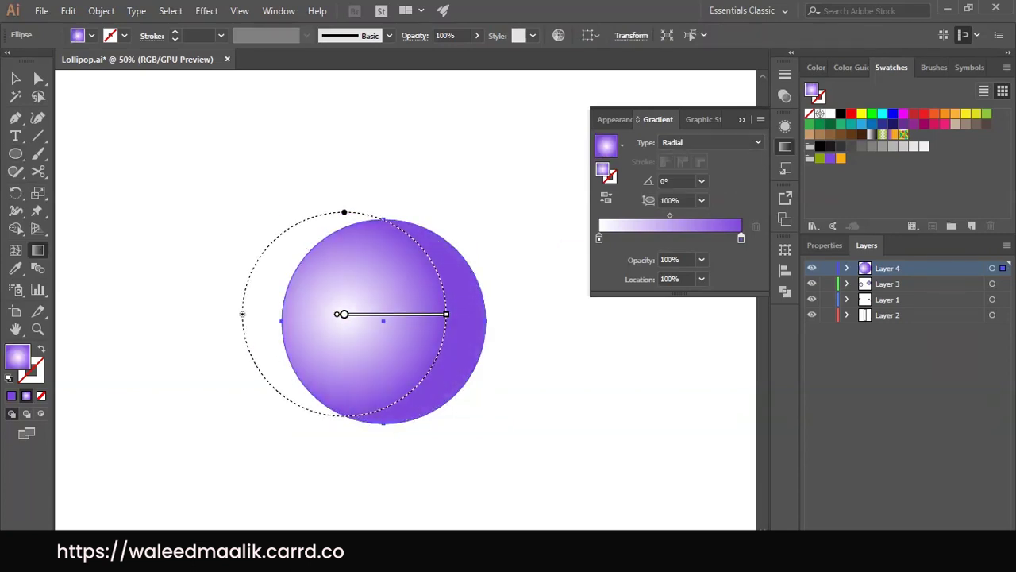
{"action": "left_click_drag", "start_coordinate": [446, 315], "coordinate": [499, 314]}
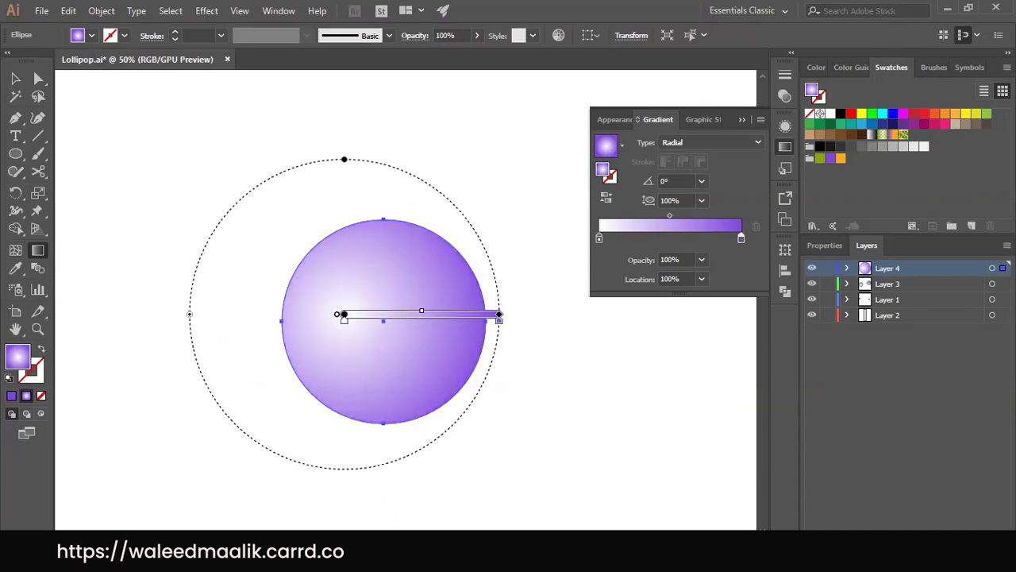
{"action": "left_click_drag", "start_coordinate": [344, 315], "coordinate": [353, 319]}
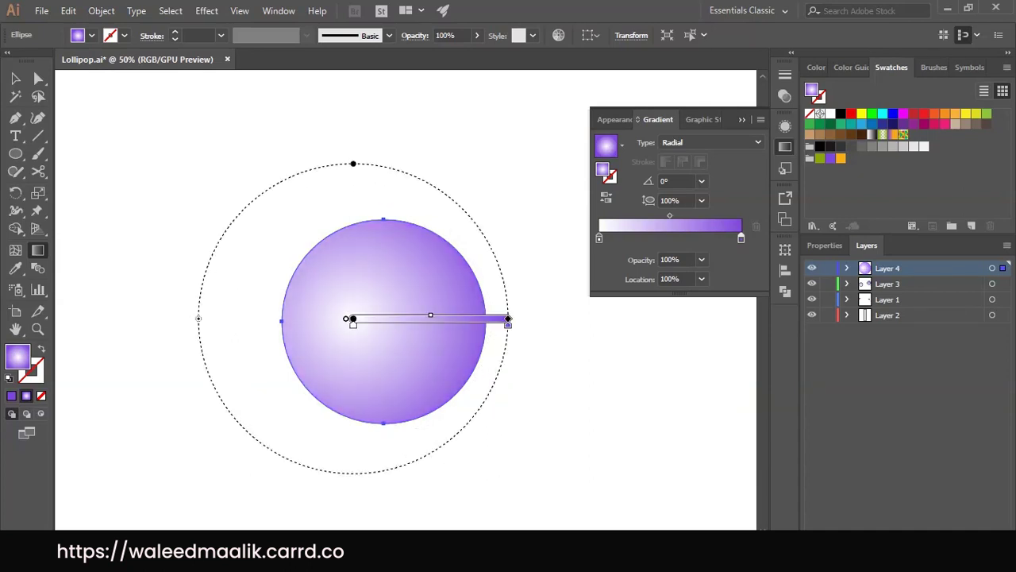
{"action": "left_click", "coordinate": [353, 321]}
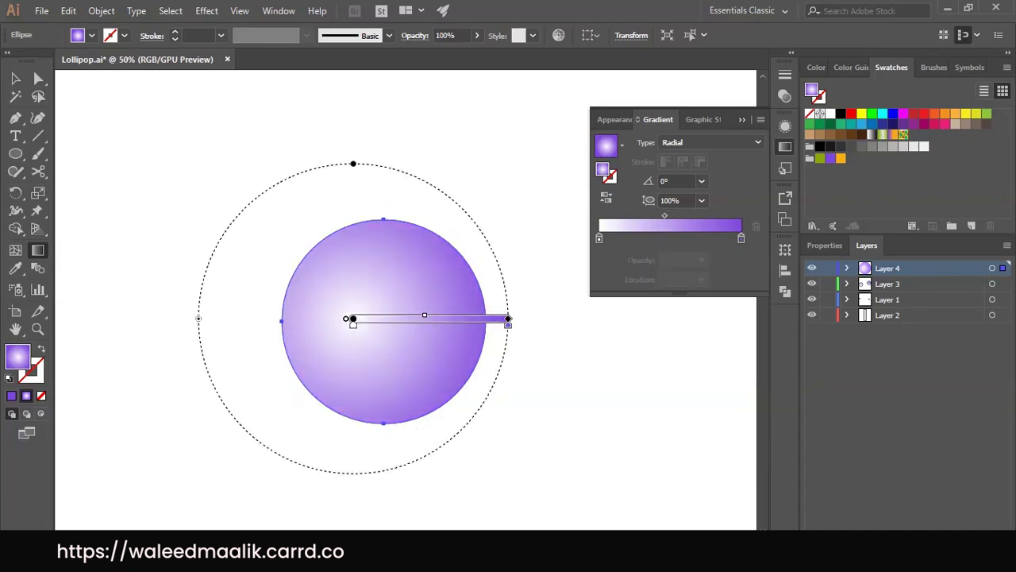
{"action": "key", "text": "v"}
{"action": "key", "text": "ctrl+shift+a"}
{"action": "left_click_drag", "start_coordinate": [357, 375], "coordinate": [329, 419]}
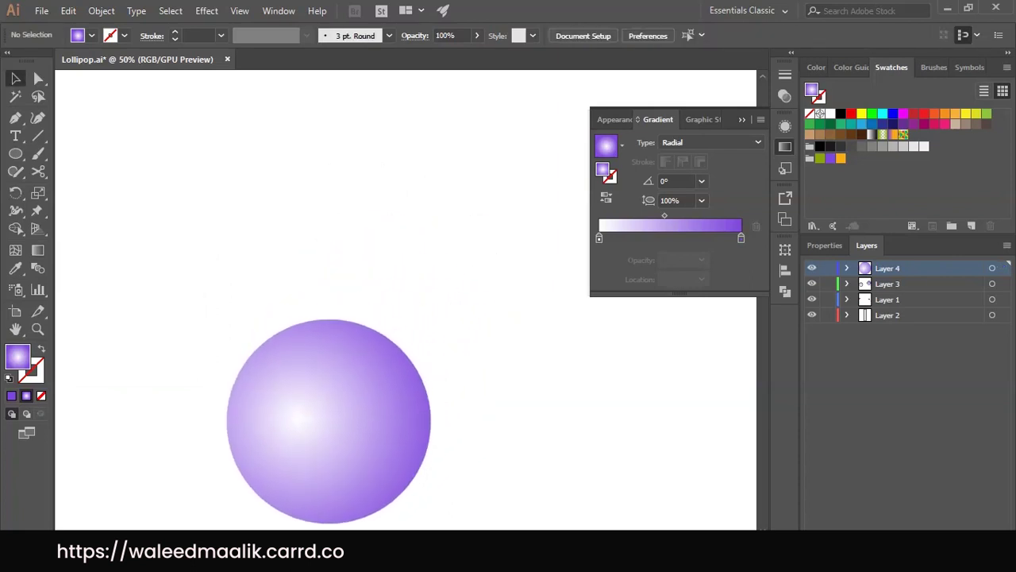
Duplicate the ball, offset it up-left, and split off the lower-left crescent with Shape Builder
{"action": "left_click_drag", "start_coordinate": [329, 522], "coordinate": [329, 318]}
{"action": "mouse_move", "coordinate": [374, 262]}
{"action": "left_mouse_down"}
{"action": "mouse_move", "coordinate": [292, 243]}
{"action": "mouse_move", "coordinate": [268, 213]}
{"action": "left_mouse_up"}
{"action": "key", "text": "shift+m"}
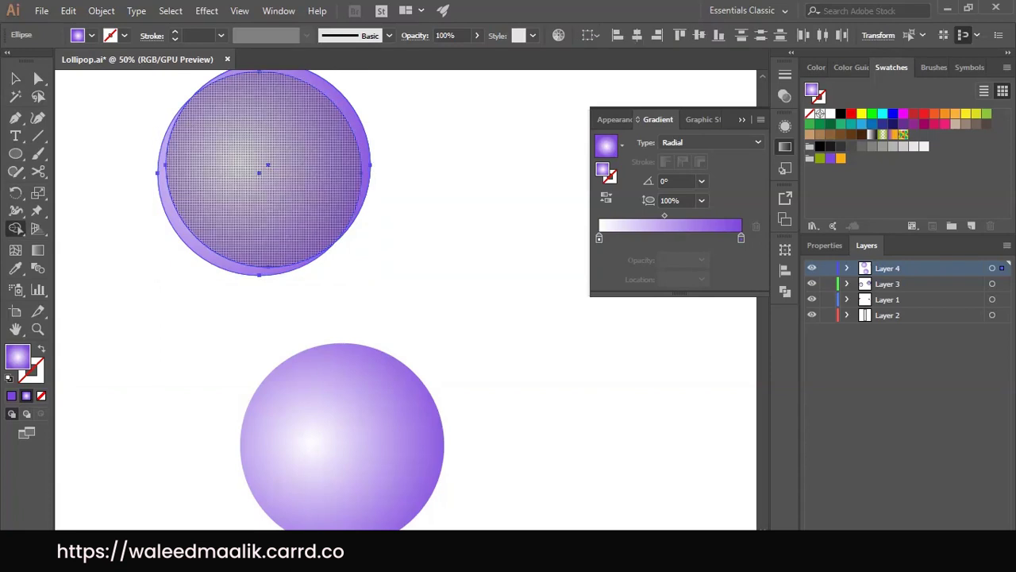
{"action": "left_click", "coordinate": [179, 239]}
Select the new crescent and delete the leftover top circle
{"action": "key", "text": "a"}
{"action": "key", "text": "ctrl+shift+a"}
{"action": "left_click", "coordinate": [171, 222]}
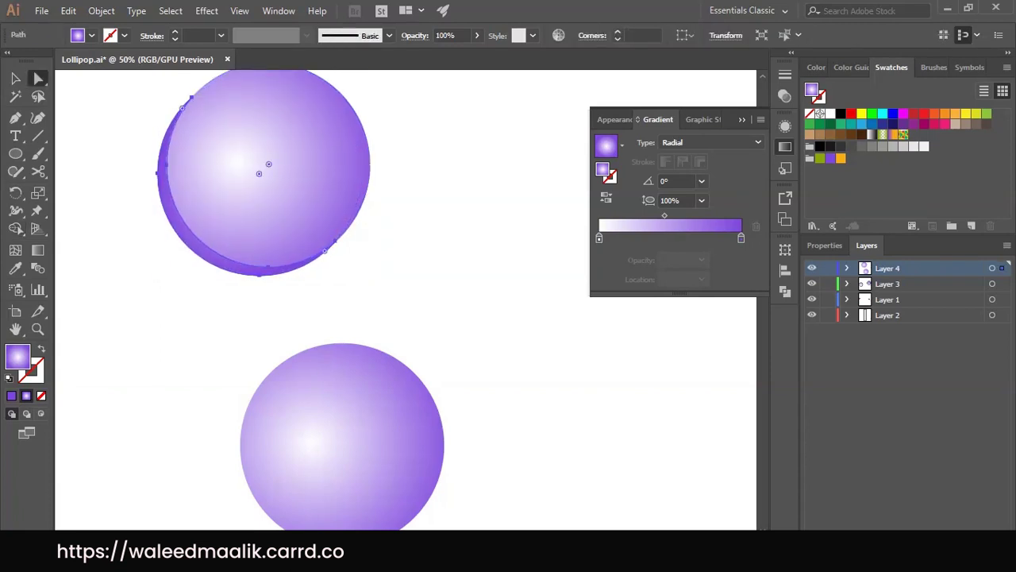
{"action": "left_click", "coordinate": [389, 214]}
{"action": "key", "text": "v"}
{"action": "left_click", "coordinate": [365, 172]}
{"action": "key", "text": "Delete"}
Fit the crescent against the ball's lower-left edge
{"action": "scroll", "coordinate": [342, 397], "scroll_direction": "down", "scroll_amount": 2}
{"action": "key", "text": "ctrl+z"}
{"action": "key", "text": "ctrl+equal"}
{"action": "key", "text": "ctrl+z"}
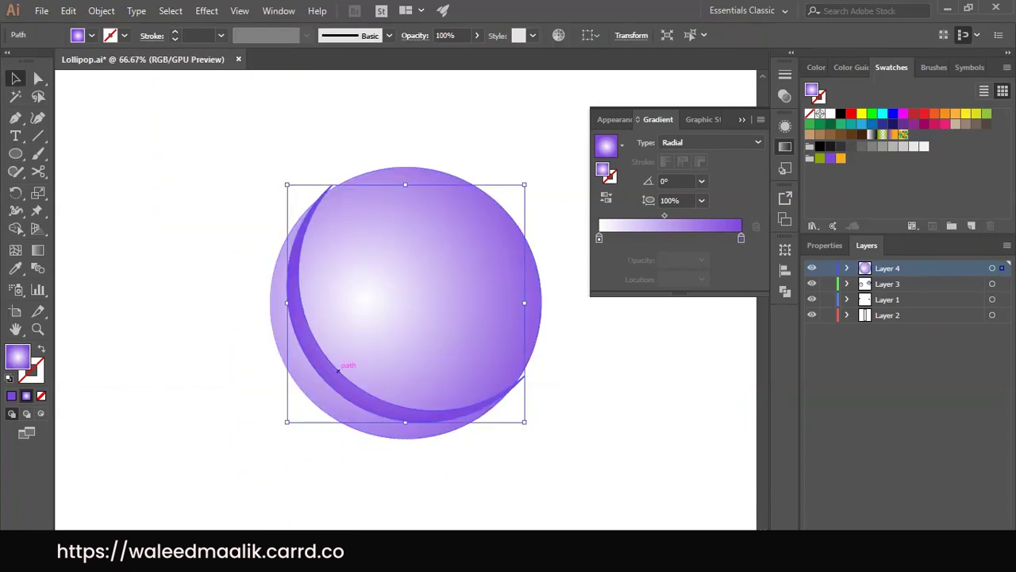
{"action": "left_click_drag", "start_coordinate": [373, 389], "coordinate": [356, 405]}
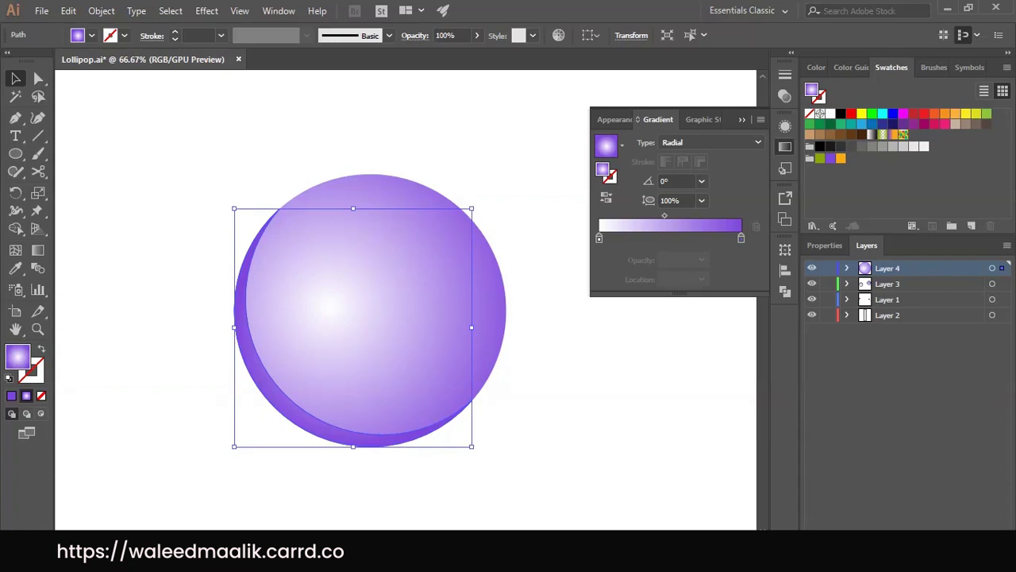
Give the crescent a white gradient with a 0% opacity stop
{"action": "key", "text": "."}
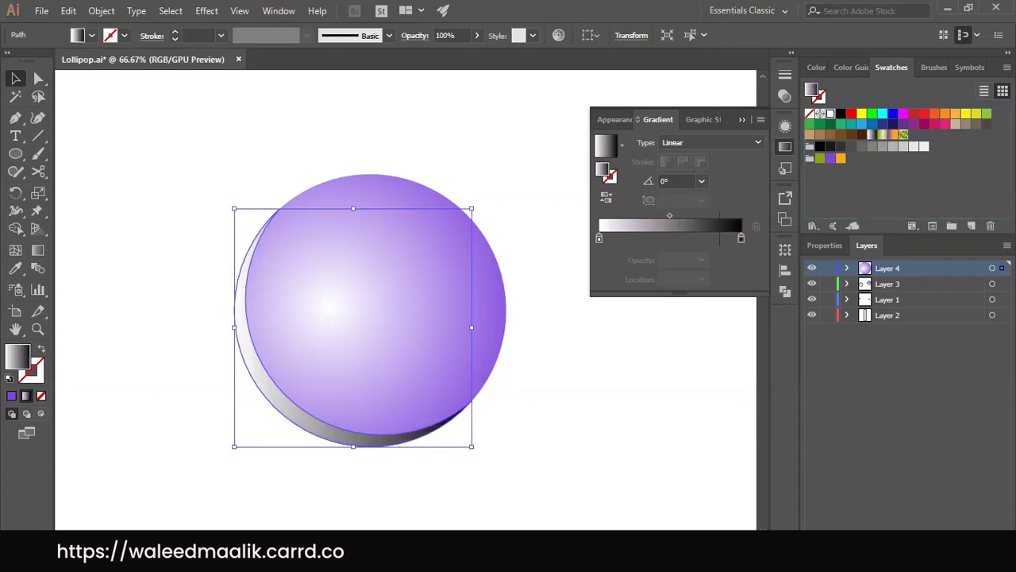
{"action": "left_click", "coordinate": [717, 238]}
{"action": "left_click", "coordinate": [831, 113]}
{"action": "left_click_drag", "start_coordinate": [738, 239], "coordinate": [738, 278]}
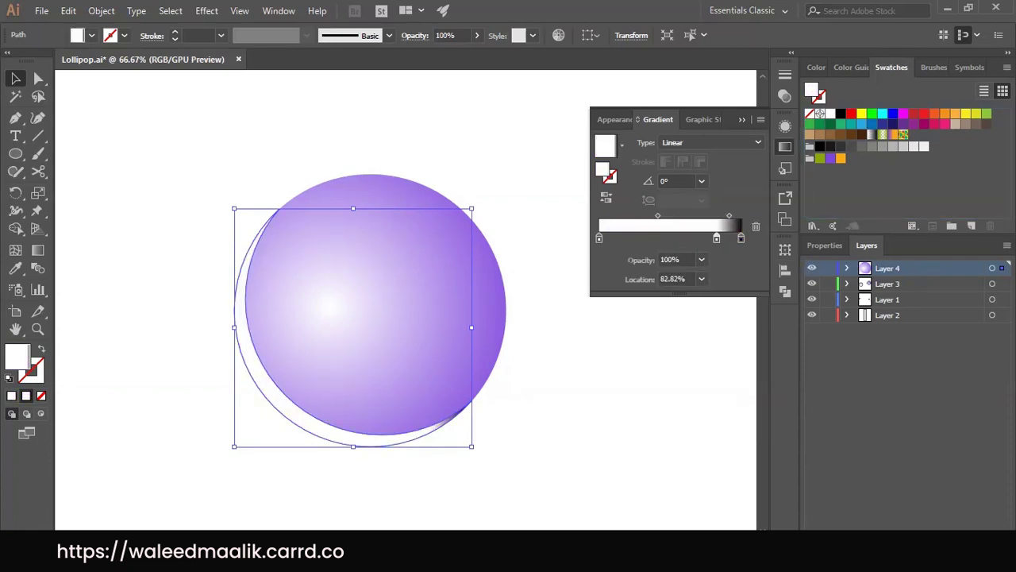
{"action": "left_click", "coordinate": [701, 260]}
{"action": "left_click", "coordinate": [718, 278]}
Make the crescent's fade radial, centred lower-left with a longer reach
{"action": "key", "text": "g"}
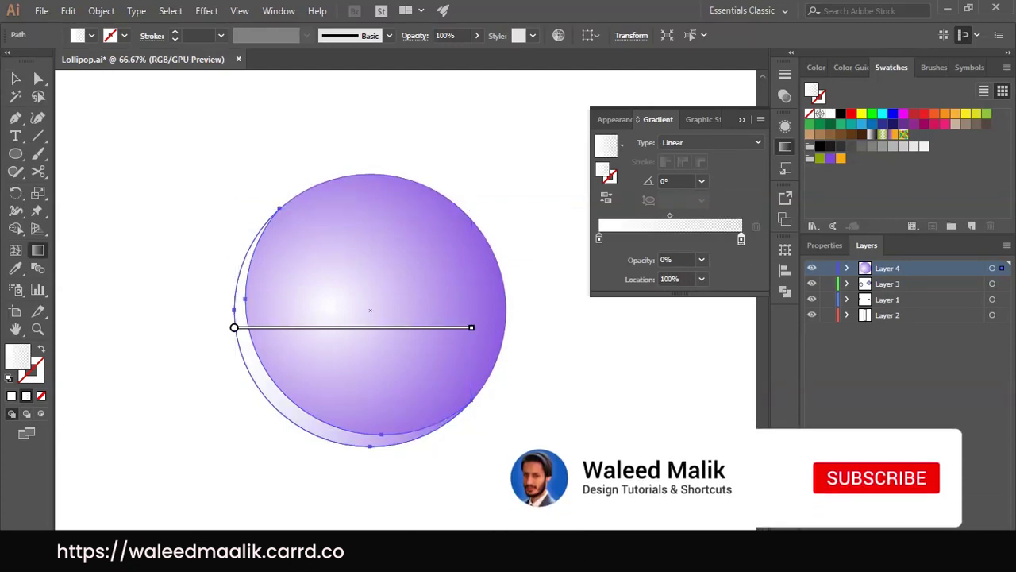
{"action": "left_click", "coordinate": [710, 142]}
{"action": "left_click", "coordinate": [686, 174]}
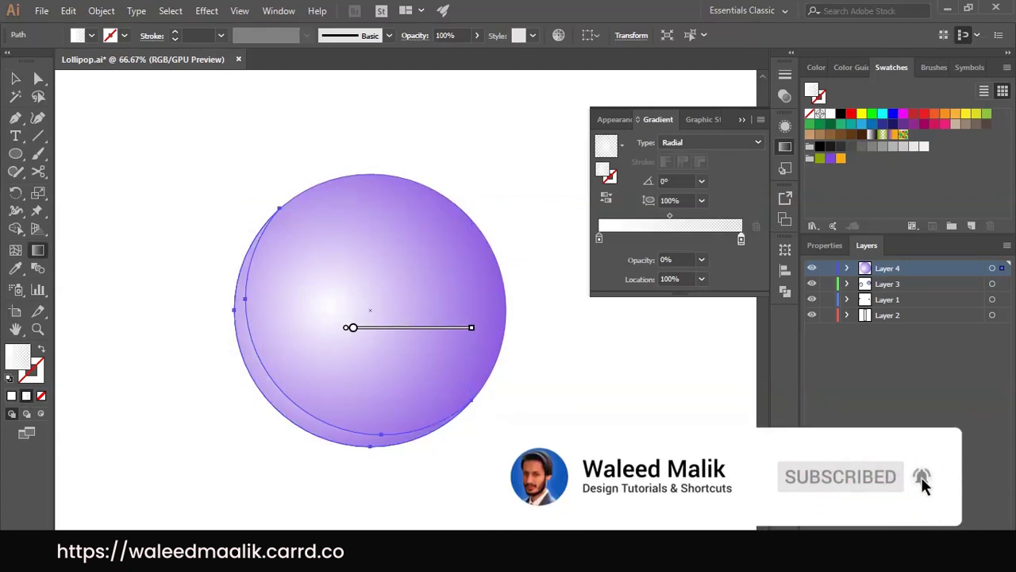
{"action": "mouse_move", "coordinate": [354, 329]}
{"action": "left_mouse_down"}
{"action": "mouse_move", "coordinate": [311, 344]}
{"action": "mouse_move", "coordinate": [320, 340]}
{"action": "left_mouse_up"}
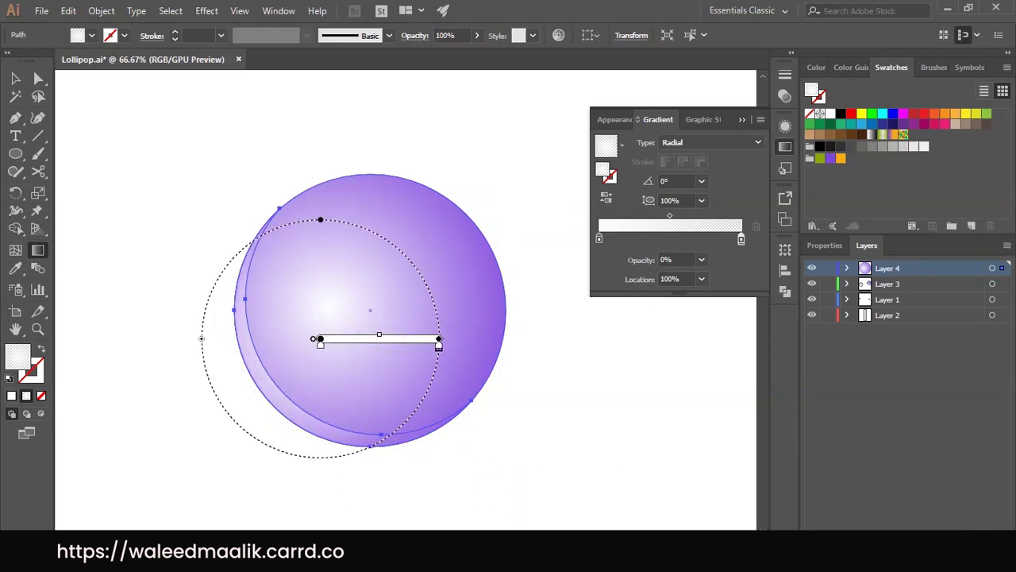
{"action": "left_click_drag", "start_coordinate": [440, 339], "coordinate": [459, 335]}
{"action": "left_click_drag", "start_coordinate": [319, 335], "coordinate": [335, 329]}
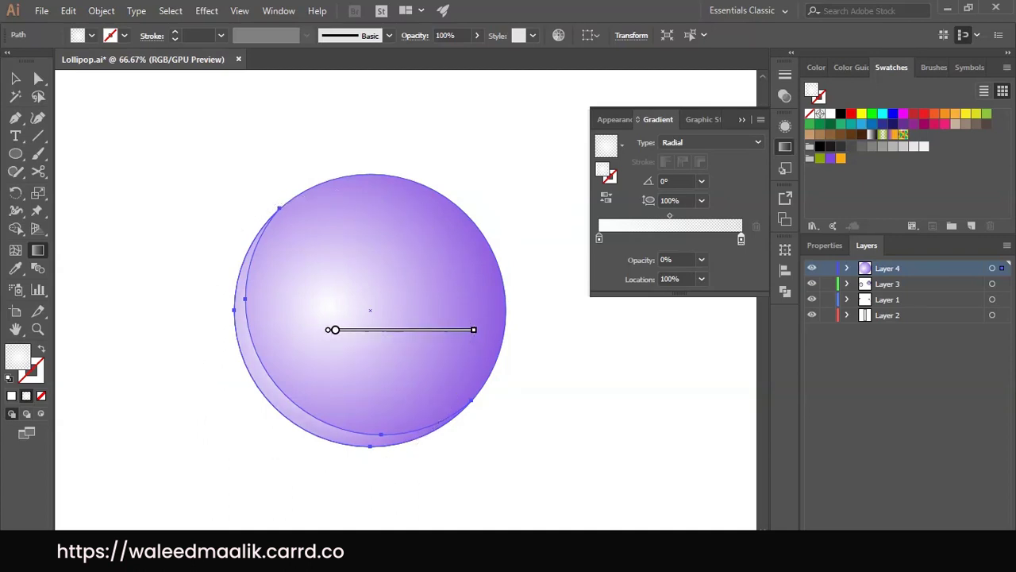
{"action": "key", "text": "a"}
{"action": "key", "text": "ctrl+shift+a"}
{"action": "key", "text": "ctrl+minus"}
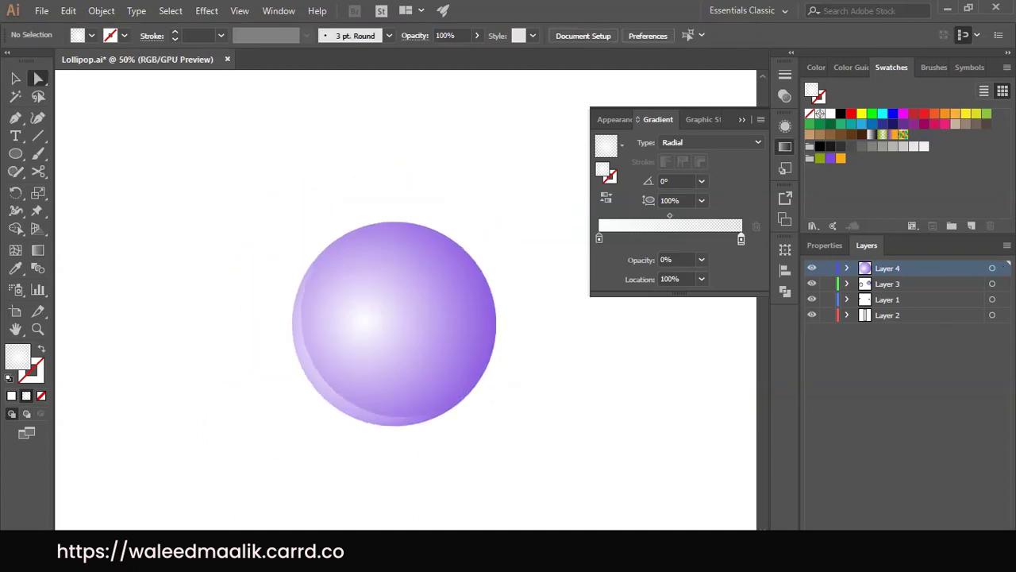
Lower the purple ball and place two slightly offset copies up-left of it
{"action": "left_click_drag", "start_coordinate": [394, 324], "coordinate": [400, 375]}
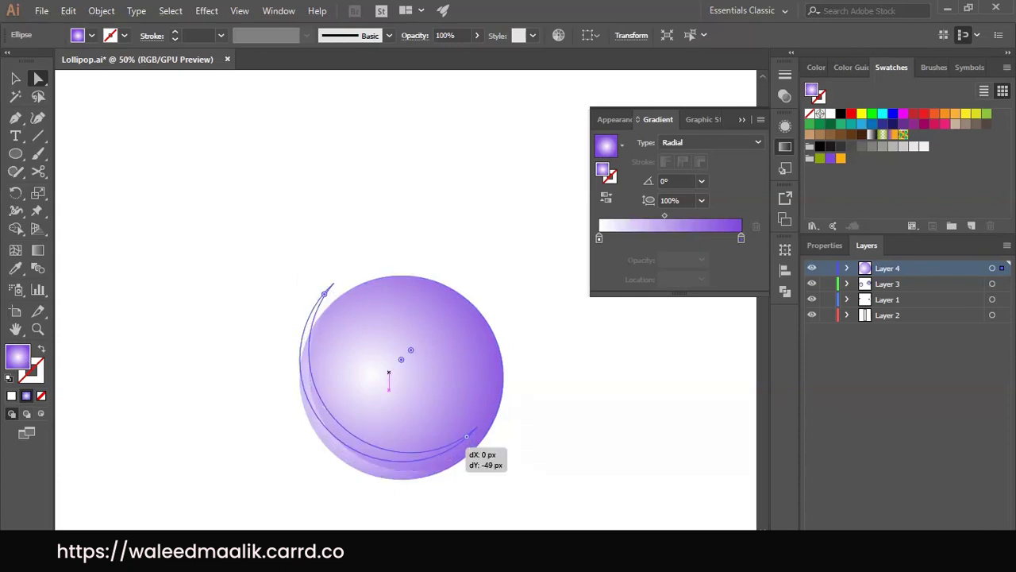
{"action": "left_click", "coordinate": [468, 454]}
{"action": "left_click", "coordinate": [498, 386]}
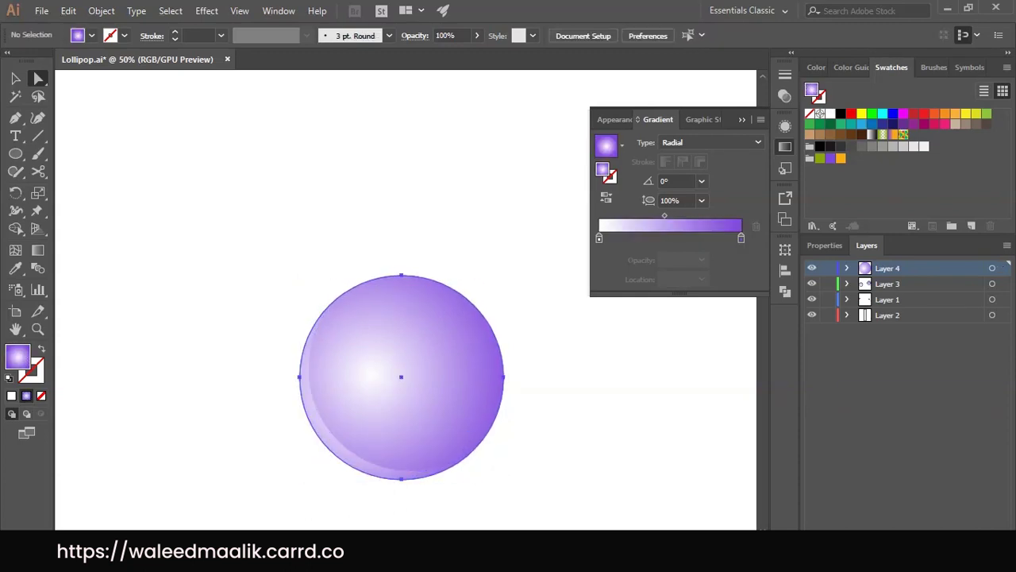
{"action": "left_click_drag", "start_coordinate": [500, 387], "coordinate": [320, 208]}
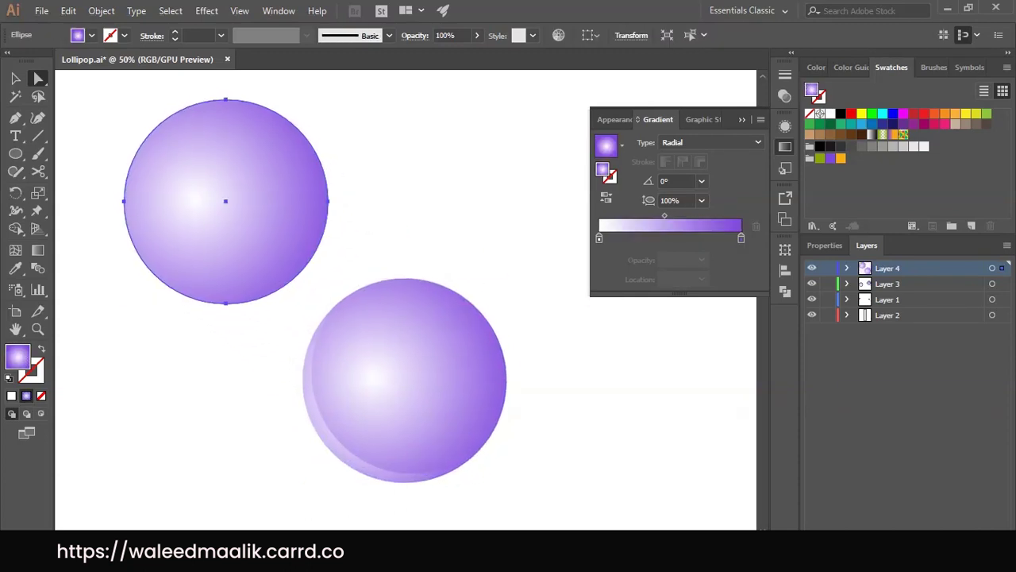
{"action": "left_click_drag", "start_coordinate": [280, 243], "coordinate": [270, 231]}
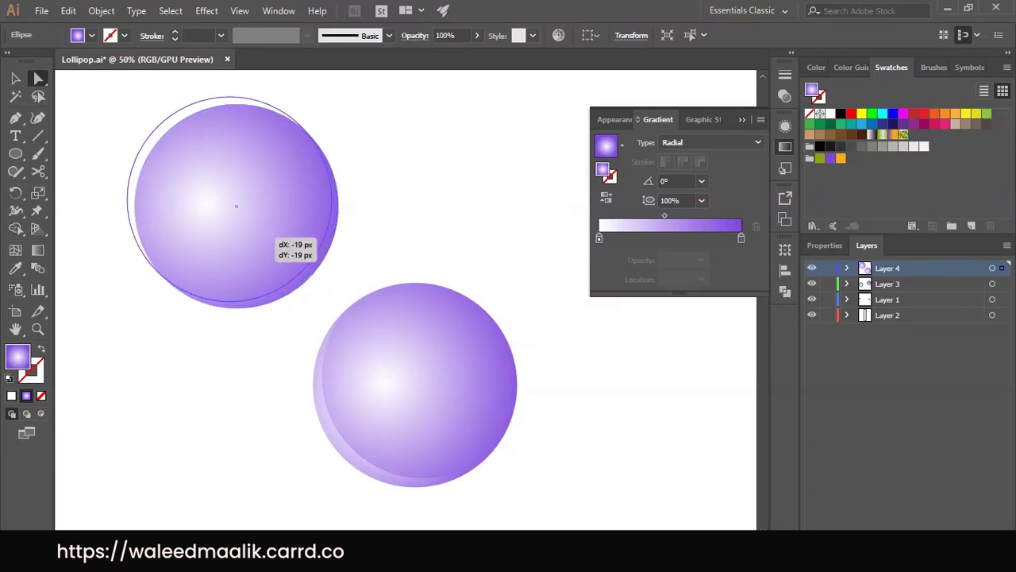
{"action": "left_click_drag", "start_coordinate": [275, 238], "coordinate": [275, 242]}
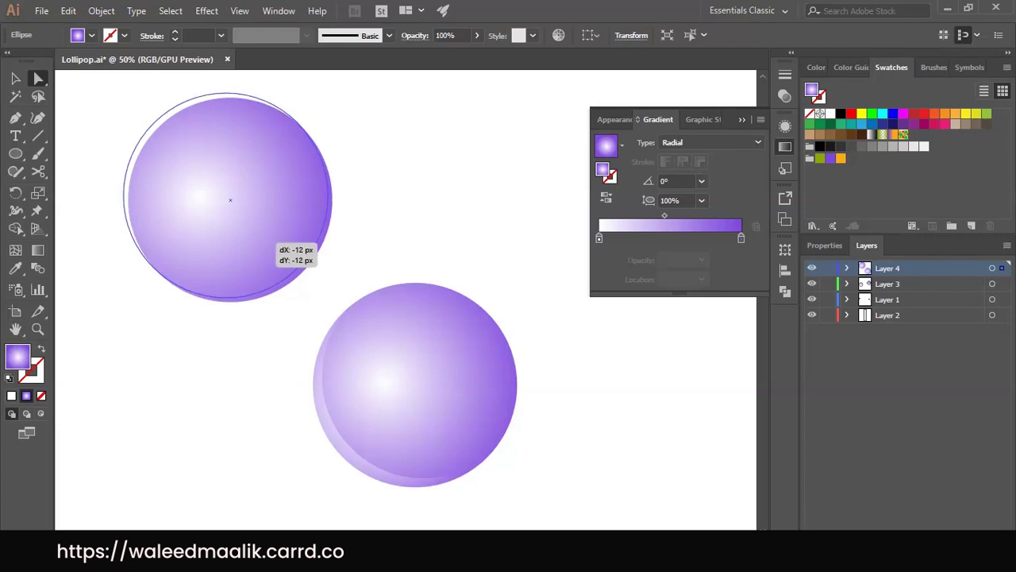
{"action": "left_click_drag", "start_coordinate": [275, 241], "coordinate": [274, 241]}
Pull the crescent sliver off the top circle and set it along the lower ball's right edge
{"action": "left_click", "coordinate": [306, 283]}
{"action": "key", "text": "v"}
{"action": "key", "text": "ctrl+plus"}
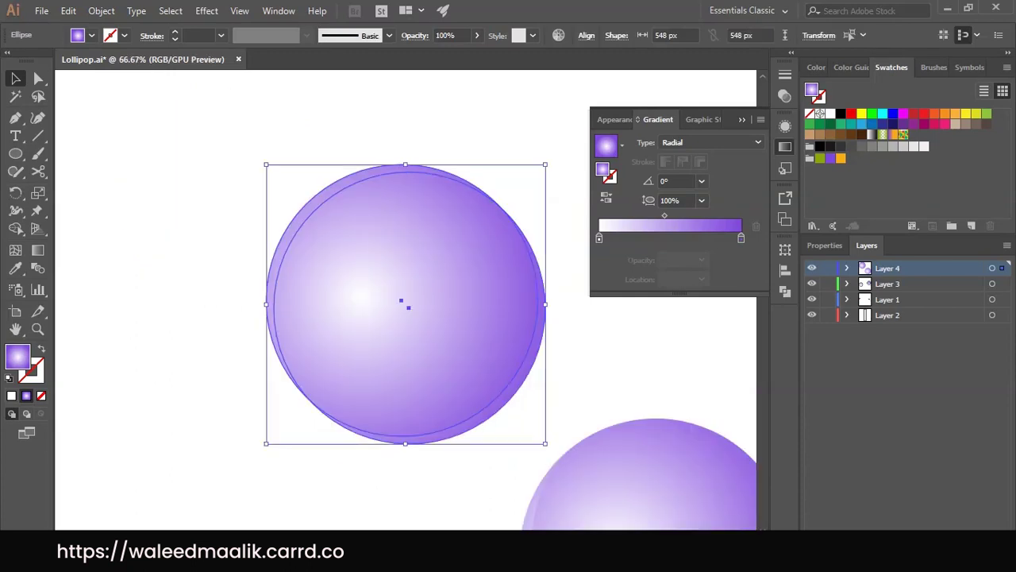
{"action": "key", "text": "a"}
{"action": "key", "text": "ctrl+shift+a"}
{"action": "left_click_drag", "start_coordinate": [543, 318], "coordinate": [571, 334]}
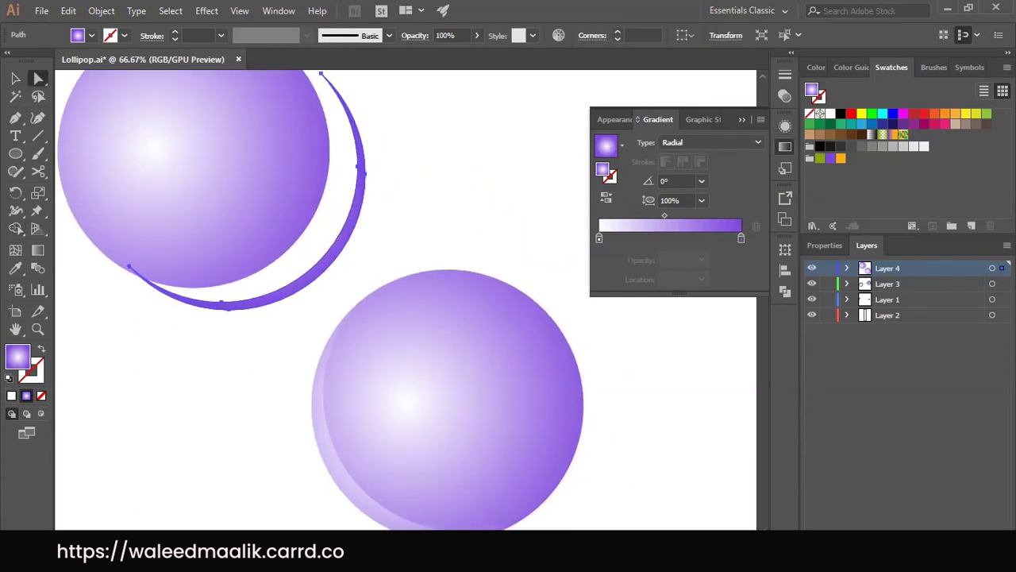
{"action": "mouse_move", "coordinate": [343, 259]}
{"action": "left_mouse_down"}
{"action": "mouse_move", "coordinate": [526, 406]}
{"action": "mouse_move", "coordinate": [408, 301]}
{"action": "left_mouse_up"}
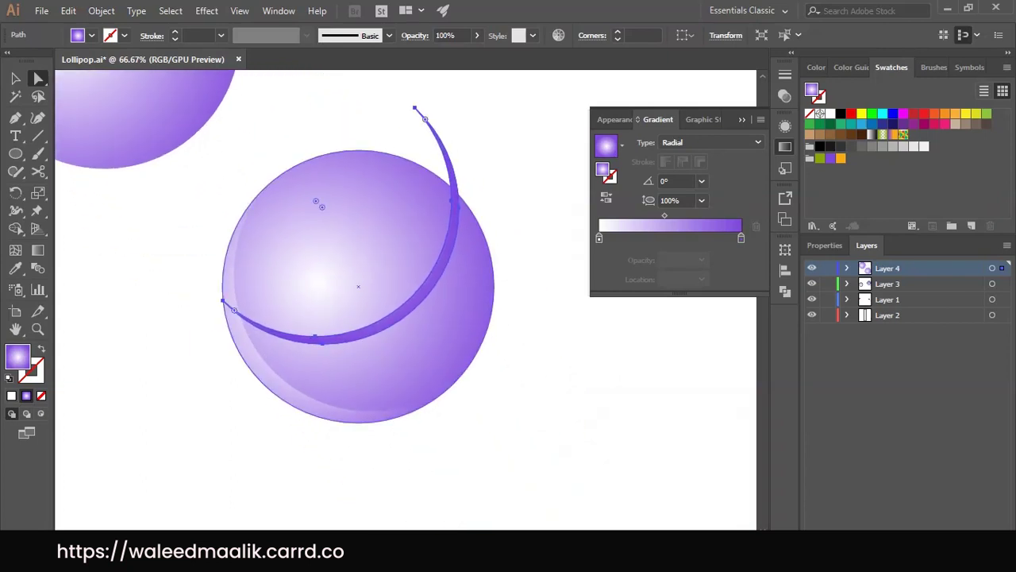
{"action": "left_click_drag", "start_coordinate": [340, 222], "coordinate": [372, 304]}
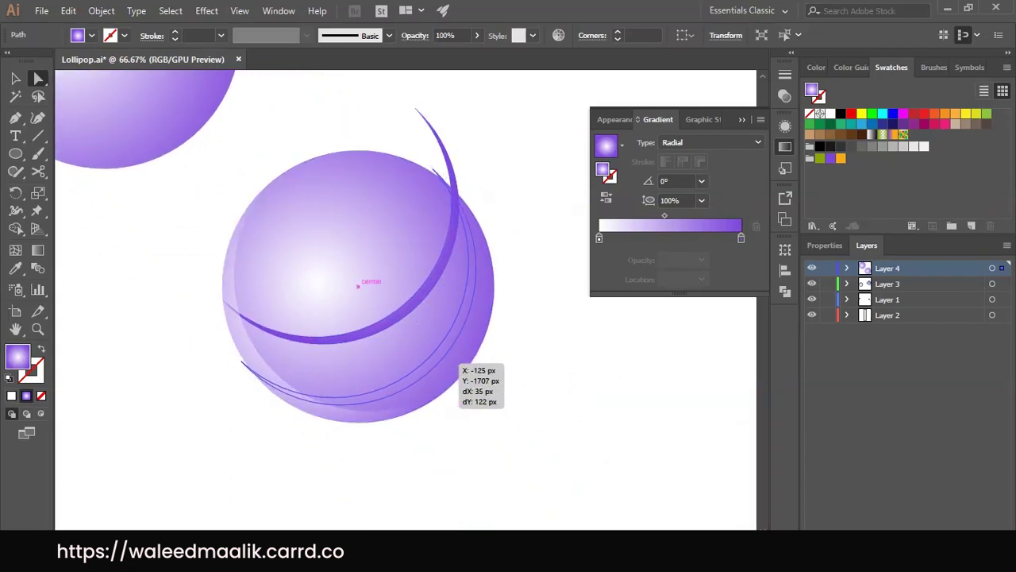
{"action": "left_click_drag", "start_coordinate": [372, 303], "coordinate": [420, 318]}
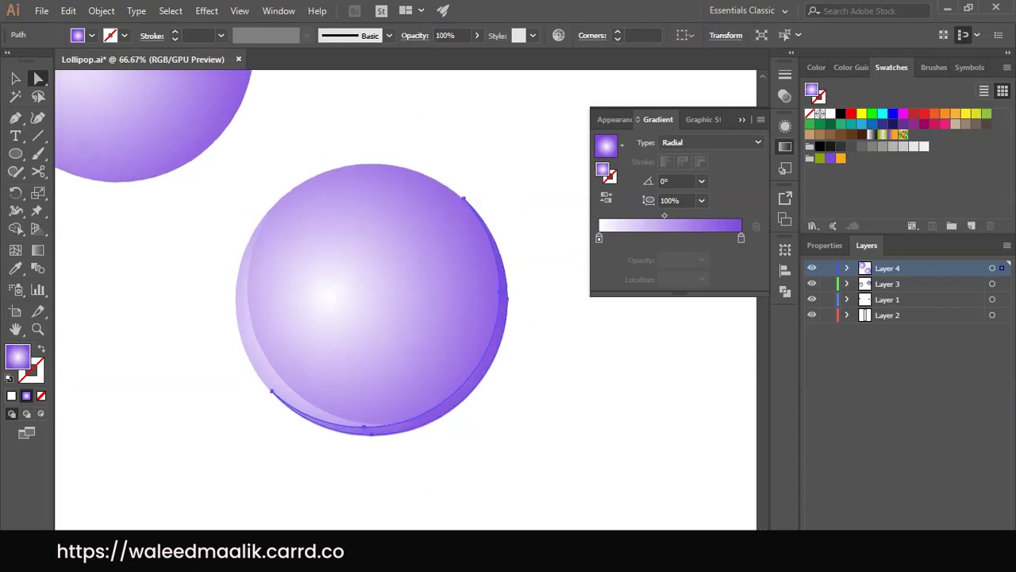
Eyedrop the pale see-through gradient onto the crescent
{"action": "key", "text": "i"}
{"action": "left_click", "coordinate": [365, 292]}
{"action": "key", "text": "a"}
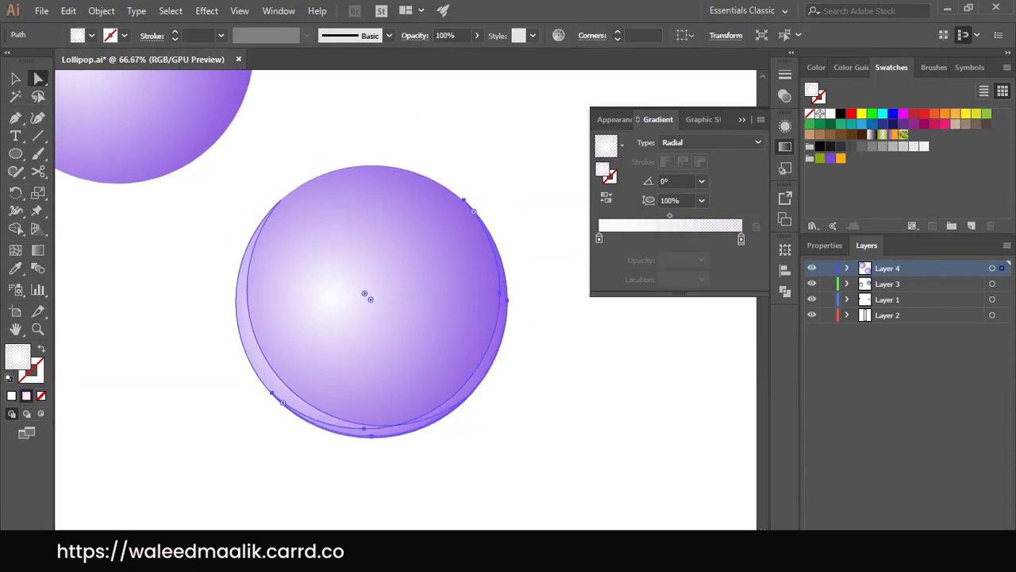
{"action": "key", "text": "ctrl+minus"}
{"action": "key", "text": "ctrl+minus"}
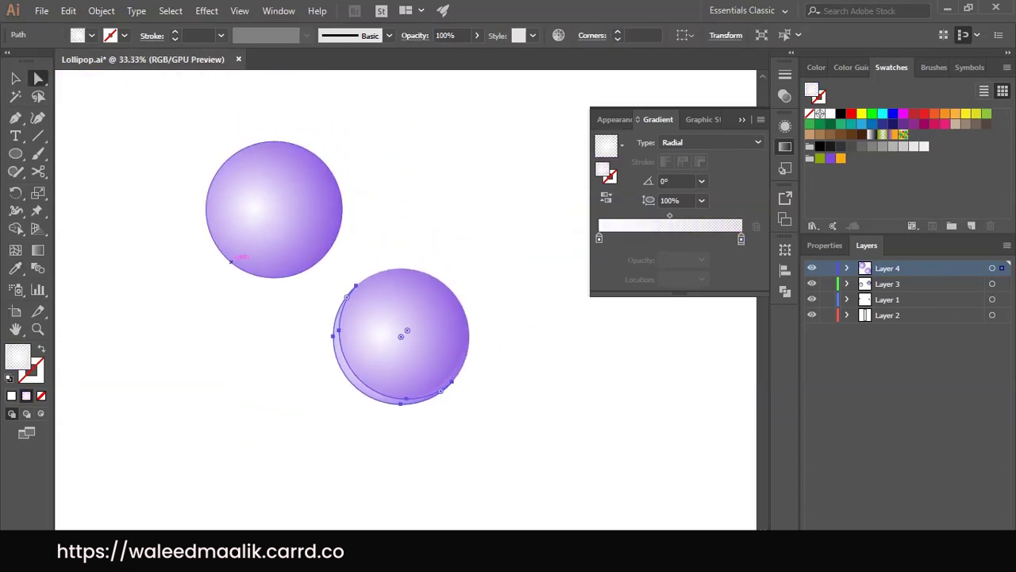
Delete the spare circle at the top left
{"action": "left_click", "coordinate": [275, 209]}
{"action": "key", "text": "v"}
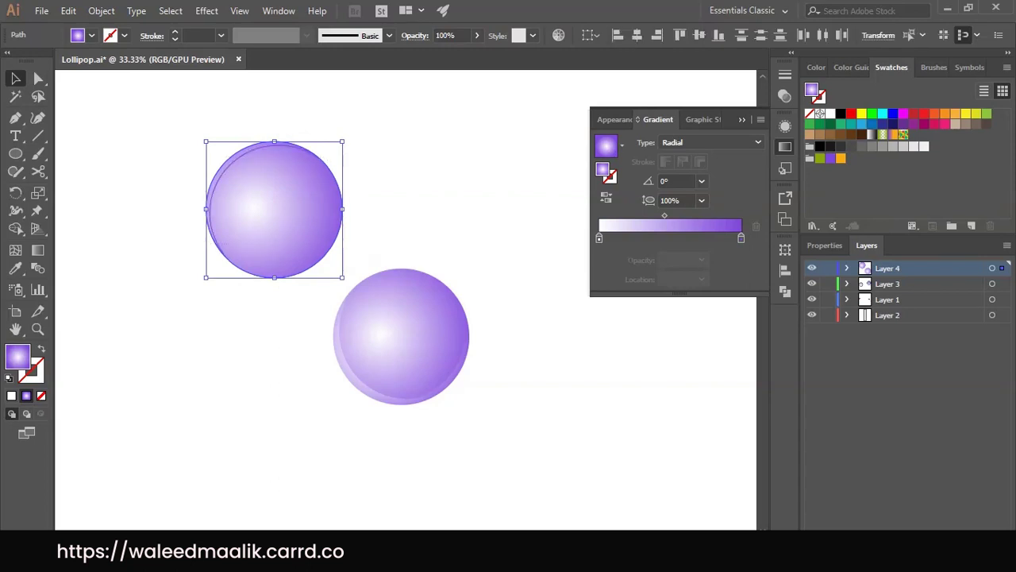
{"action": "key", "text": "Delete"}
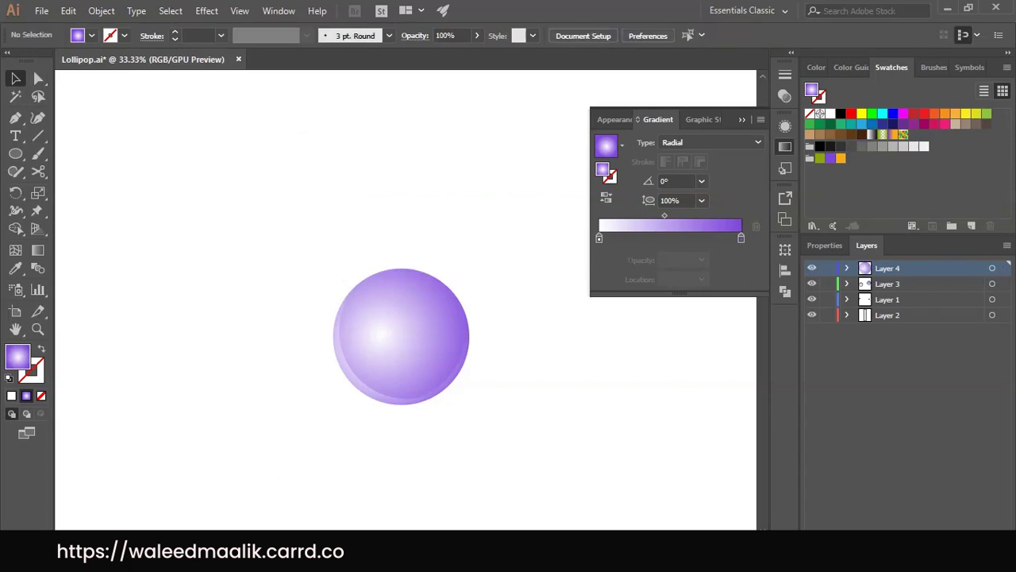
{"action": "left_click", "coordinate": [401, 336]}
Copy the circle up-left, offset a second overlapping copy, and cut a crescent from them
{"action": "mouse_move", "coordinate": [401, 336]}
{"action": "left_mouse_down"}
{"action": "mouse_move", "coordinate": [405, 302]}
{"action": "mouse_move", "coordinate": [313, 184]}
{"action": "left_mouse_up"}
{"action": "mouse_move", "coordinate": [381, 184]}
{"action": "left_mouse_down"}
{"action": "mouse_move", "coordinate": [411, 188]}
{"action": "mouse_move", "coordinate": [398, 188]}
{"action": "left_mouse_up"}
{"action": "key", "text": "ctrl+z"}
{"action": "left_click_drag", "start_coordinate": [313, 184], "coordinate": [332, 194]}
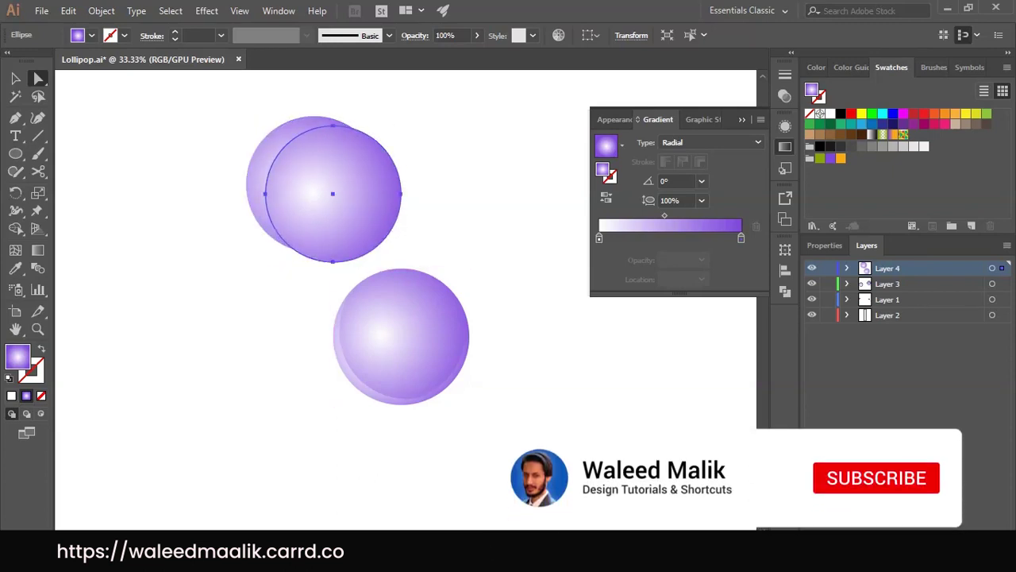
{"action": "key", "text": "ctrl+z"}
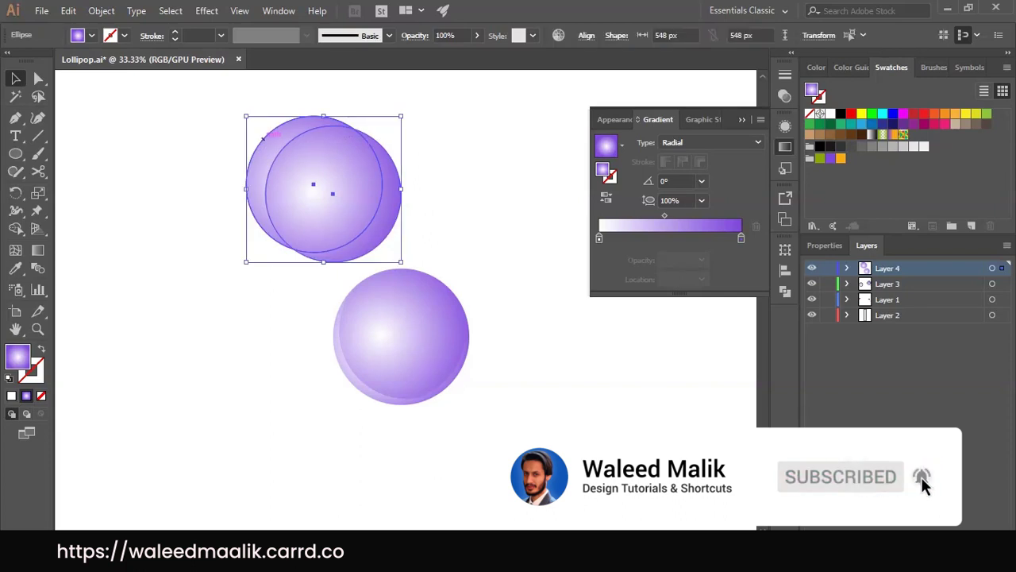
{"action": "key", "text": "a"}
Line the crescent up with the sphere's edge and eyedrop the lighter gradient onto it
{"action": "mouse_move", "coordinate": [262, 186]}
{"action": "left_mouse_down"}
{"action": "mouse_move", "coordinate": [403, 335]}
{"action": "mouse_move", "coordinate": [385, 366]}
{"action": "mouse_move", "coordinate": [299, 295]}
{"action": "left_mouse_up"}
{"action": "scroll", "coordinate": [371, 368], "scroll_direction": "up", "scroll_amount": 2, "text": "alt"}
{"action": "mouse_move", "coordinate": [358, 239]}
{"action": "left_mouse_down"}
{"action": "mouse_move", "coordinate": [363, 247]}
{"action": "mouse_move", "coordinate": [304, 234]}
{"action": "left_mouse_up"}
{"action": "key", "text": "i"}
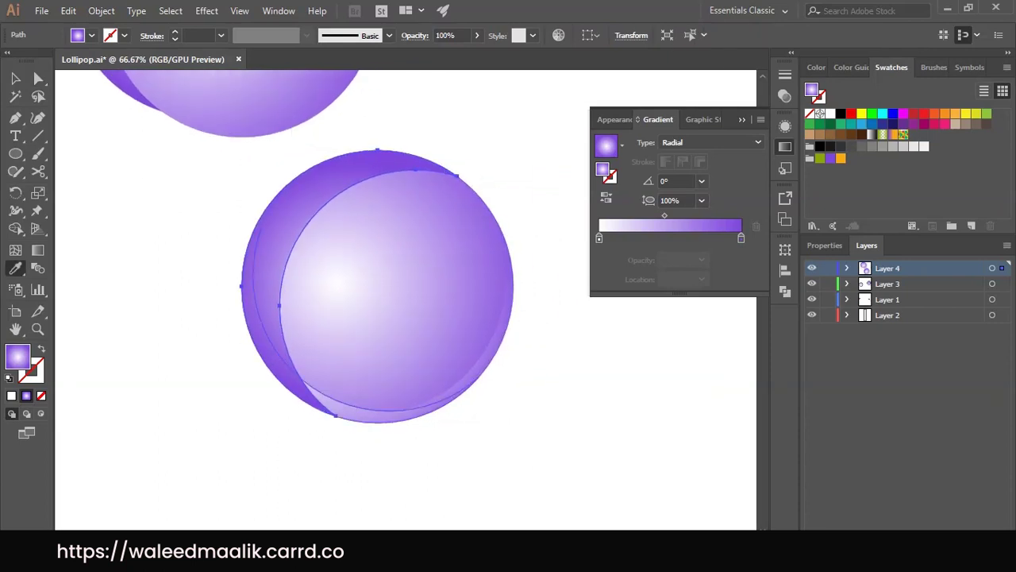
{"action": "left_click", "coordinate": [415, 305]}
{"action": "key", "text": "ctrl+shift+a"}
{"action": "key", "text": "a"}
{"action": "key", "text": "ctrl+minus"}
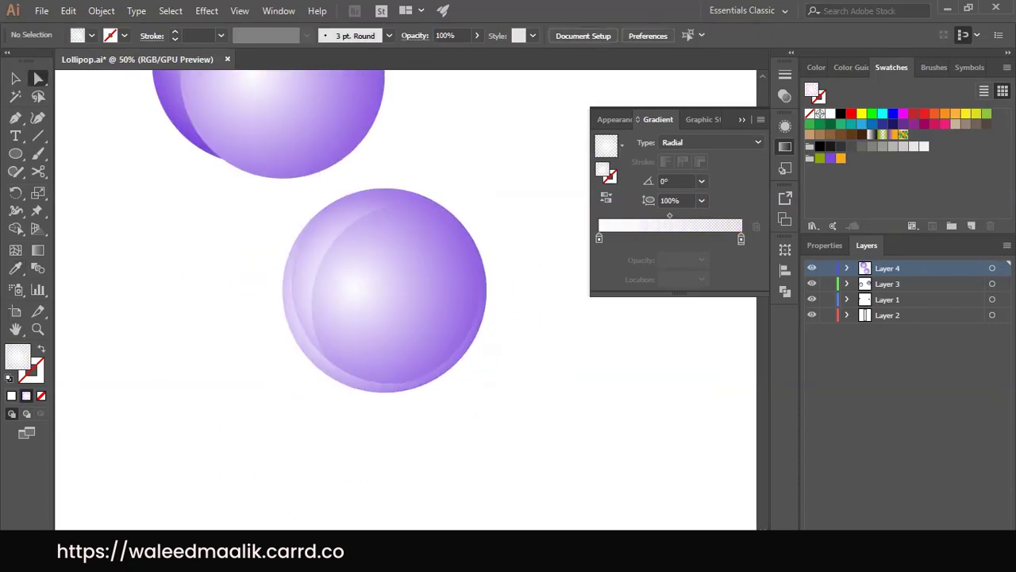
Delete the working sphere copy above the purple ball
{"action": "scroll", "coordinate": [405, 299], "scroll_direction": "up", "scroll_amount": 2}
{"action": "key", "text": "ctrl+minus"}
{"action": "scroll", "coordinate": [346, 262], "scroll_direction": "up", "scroll_amount": 1}
{"action": "key", "text": "v"}
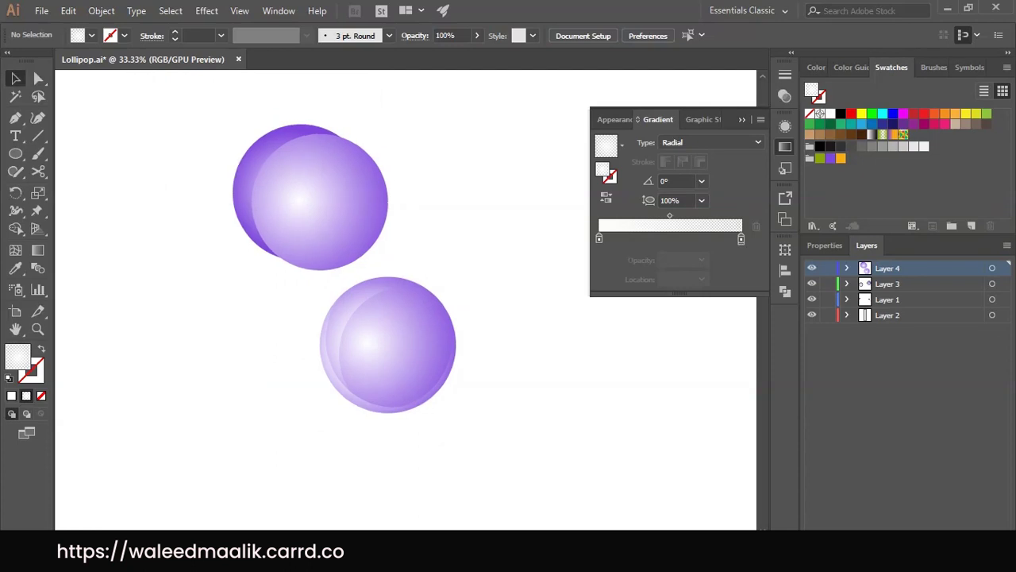
{"action": "left_click_drag", "start_coordinate": [199, 126], "coordinate": [388, 213]}
{"action": "key", "text": "Delete"}
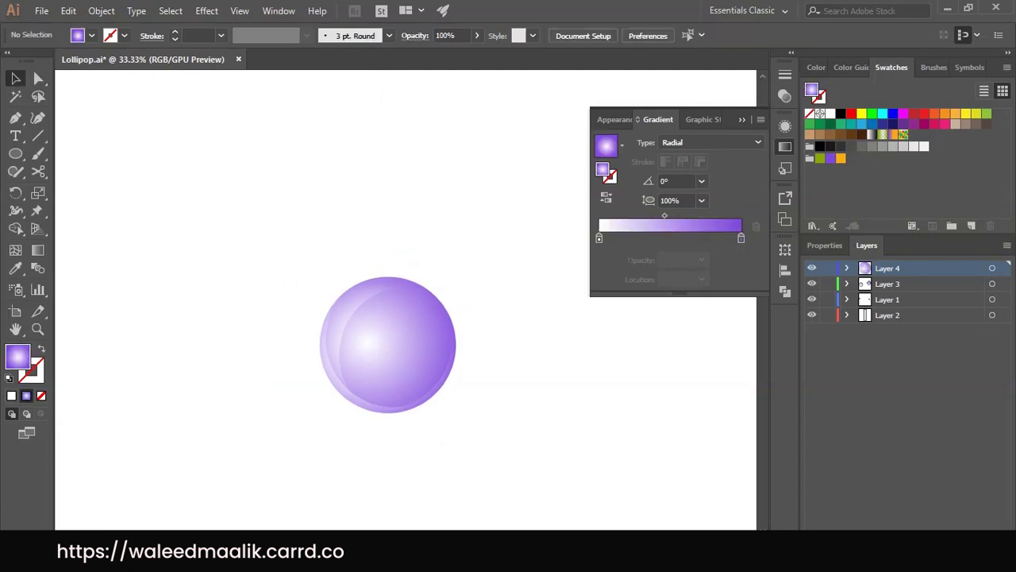
{"action": "key", "text": "a"}
{"action": "key", "text": "ctrl+a"}
Place a copy of the circle above the sphere and shrink it to 335 px
{"action": "left_click_drag", "start_coordinate": [387, 344], "coordinate": [431, 409]}
{"action": "mouse_move", "coordinate": [500, 438]}
{"action": "left_mouse_down"}
{"action": "mouse_move", "coordinate": [364, 340]}
{"action": "mouse_move", "coordinate": [318, 279]}
{"action": "left_mouse_up"}
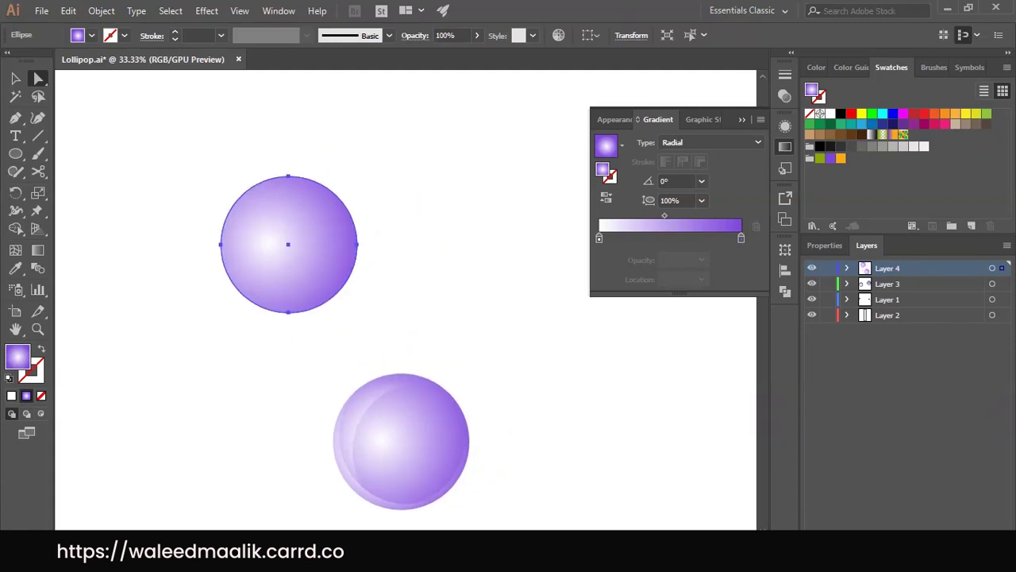
{"action": "key", "text": "v"}
{"action": "mouse_move", "coordinate": [221, 311]}
{"action": "left_mouse_down"}
{"action": "mouse_move", "coordinate": [300, 244]}
{"action": "mouse_move", "coordinate": [297, 254]}
{"action": "mouse_move", "coordinate": [307, 223]}
{"action": "left_mouse_up"}
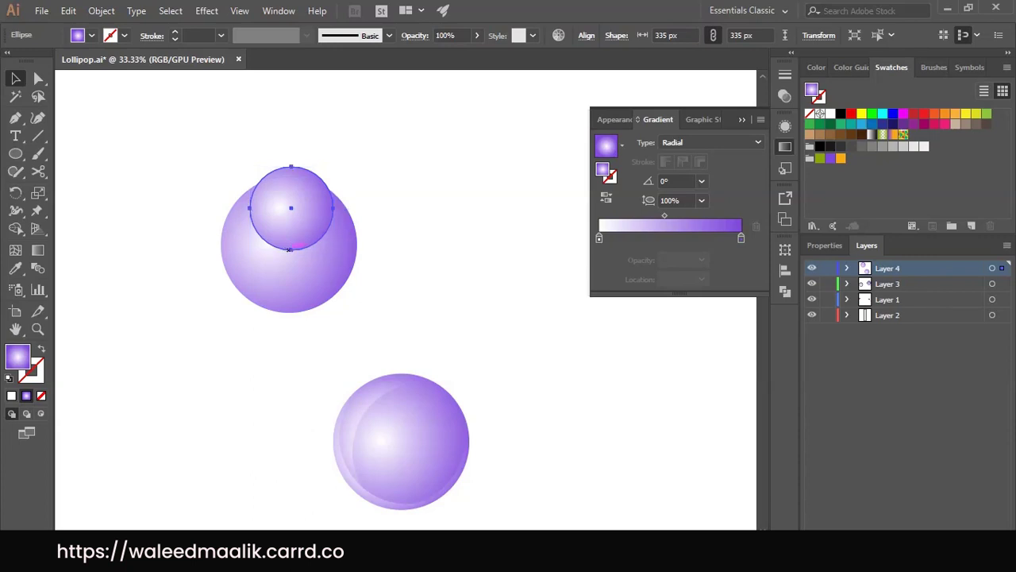
Stretch the small circle to 386 px tall and rotate it -23.5°
{"action": "key", "text": "ctrl+plus"}
{"action": "key", "text": "ctrl+plus"}
{"action": "mouse_move", "coordinate": [404, 386]}
{"action": "left_mouse_down"}
{"action": "mouse_move", "coordinate": [374, 233]}
{"action": "mouse_move", "coordinate": [374, 257]}
{"action": "left_mouse_up"}
{"action": "scroll", "coordinate": [374, 258], "scroll_direction": "up", "scroll_amount": 2}
{"action": "left_click_drag", "start_coordinate": [435, 299], "coordinate": [386, 319]}
{"action": "left_click_drag", "start_coordinate": [355, 197], "coordinate": [345, 195]}
{"action": "scroll", "coordinate": [404, 235], "scroll_direction": "right", "scroll_amount": 1}
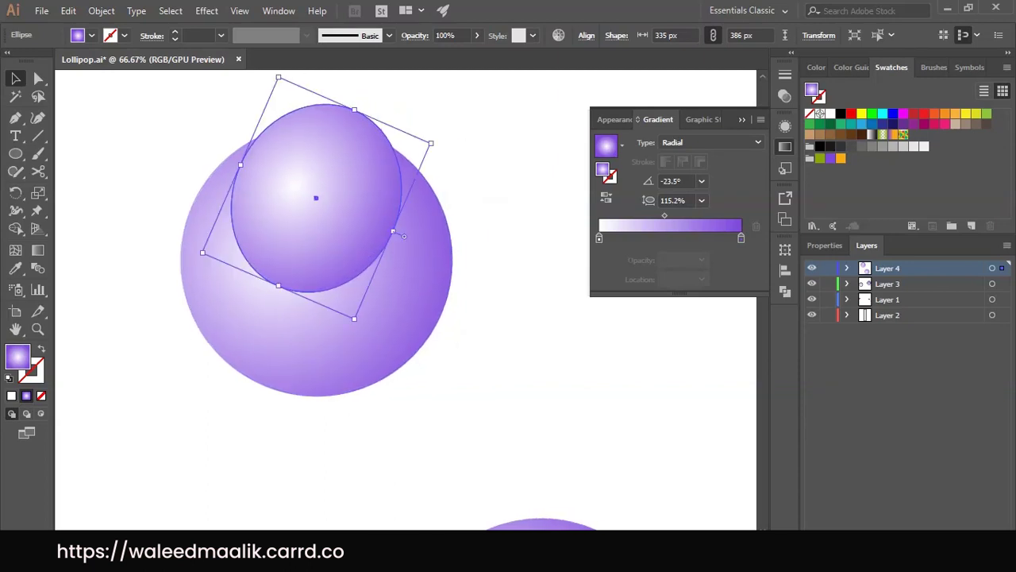
Select only the small tilted ellipse
{"action": "key", "text": "ctrl+a"}
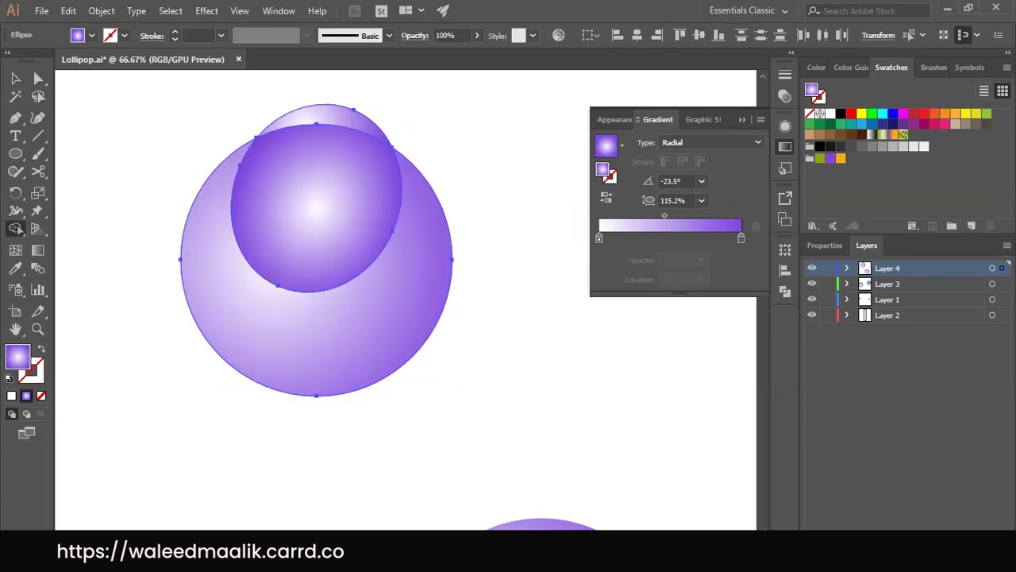
{"action": "key", "text": "a"}
{"action": "left_click", "coordinate": [317, 207]}
{"action": "key", "text": "ctrl+z"}
{"action": "key", "text": "ctrl+z"}
{"action": "key", "text": "ctrl+z"}
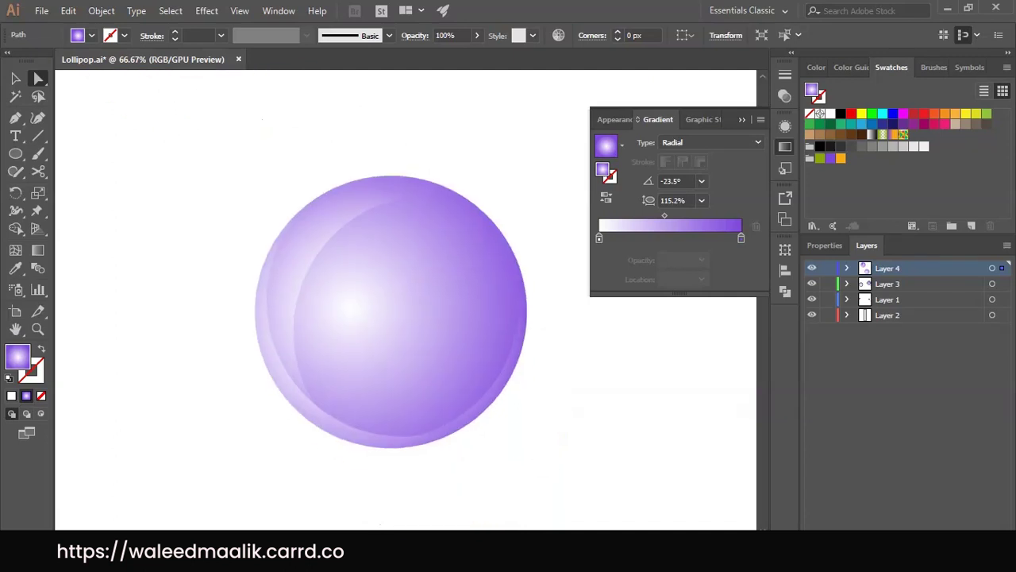
{"action": "key", "text": "ctrl+1"}
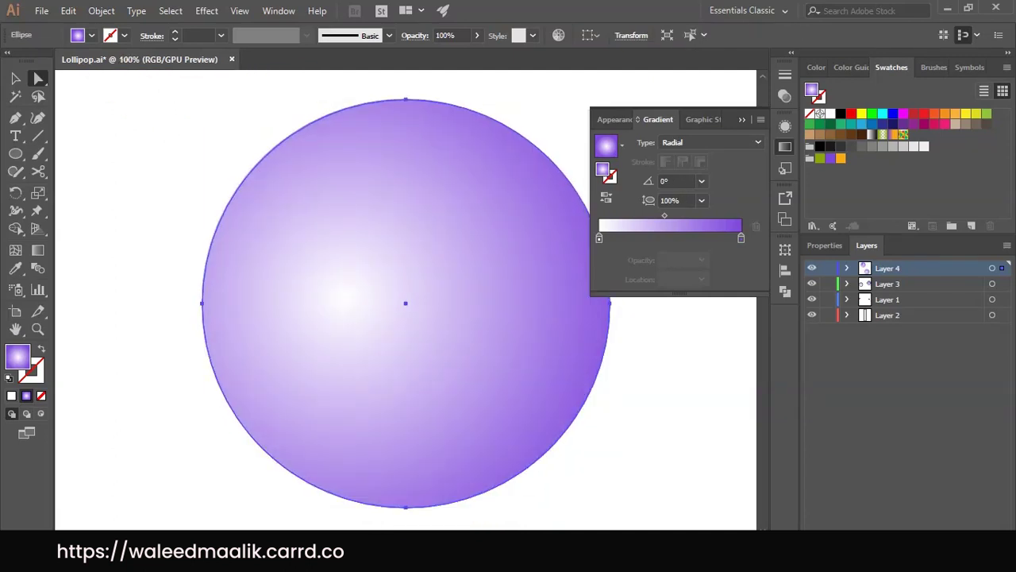
{"action": "key", "text": "ctrl+minus"}
{"action": "scroll", "coordinate": [405, 301], "scroll_direction": "up", "scroll_amount": 2}
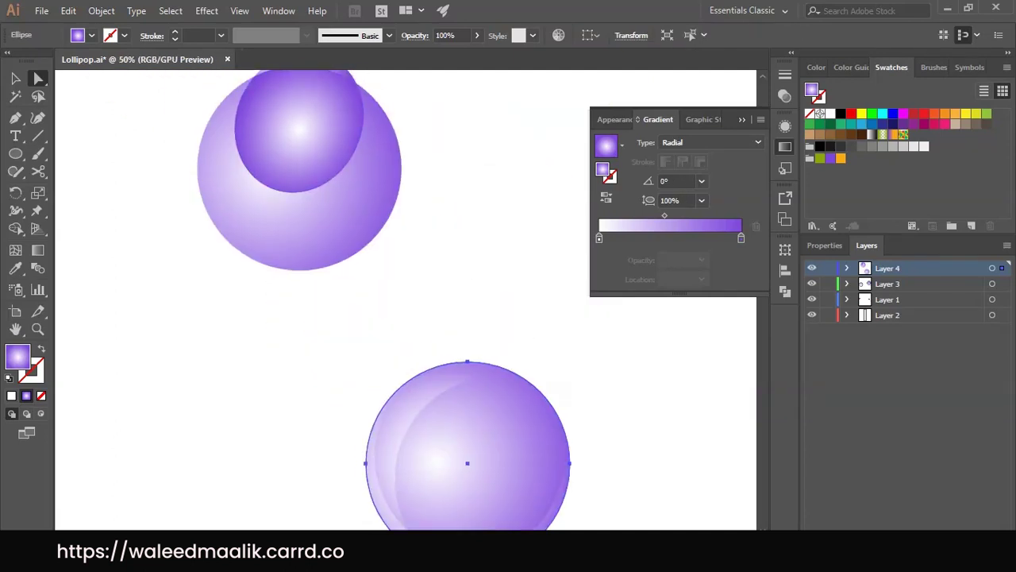
{"action": "left_click", "coordinate": [298, 131]}
{"action": "scroll", "coordinate": [405, 302], "scroll_direction": "down", "scroll_amount": 3}
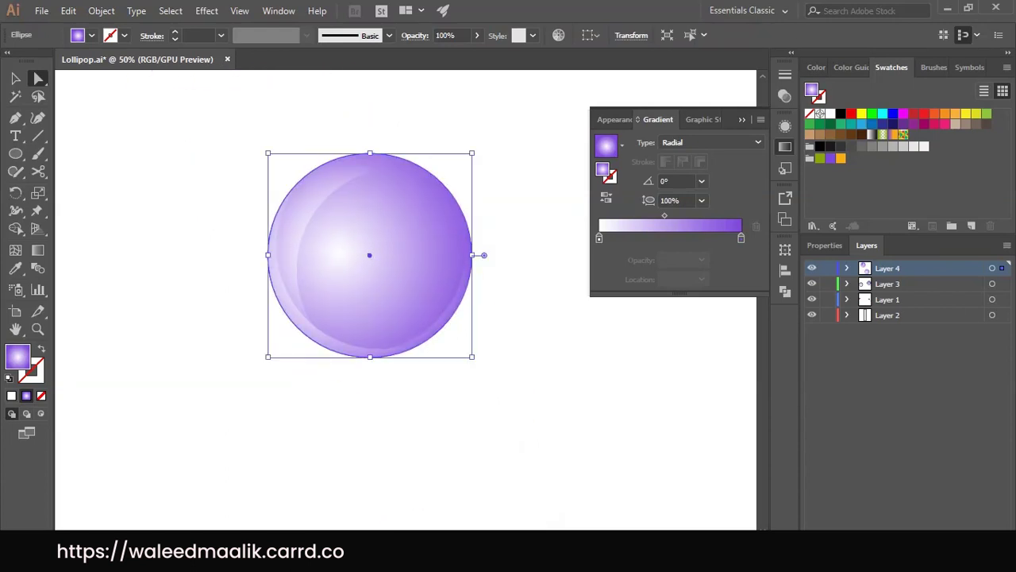
Paste the ellipse onto the sphere, align it to the top, and eyedrop the white gradient
{"action": "key", "text": "ctrl+plus"}
{"action": "key", "text": "ctrl+v"}
{"action": "left_click_drag", "start_coordinate": [405, 274], "coordinate": [396, 226]}
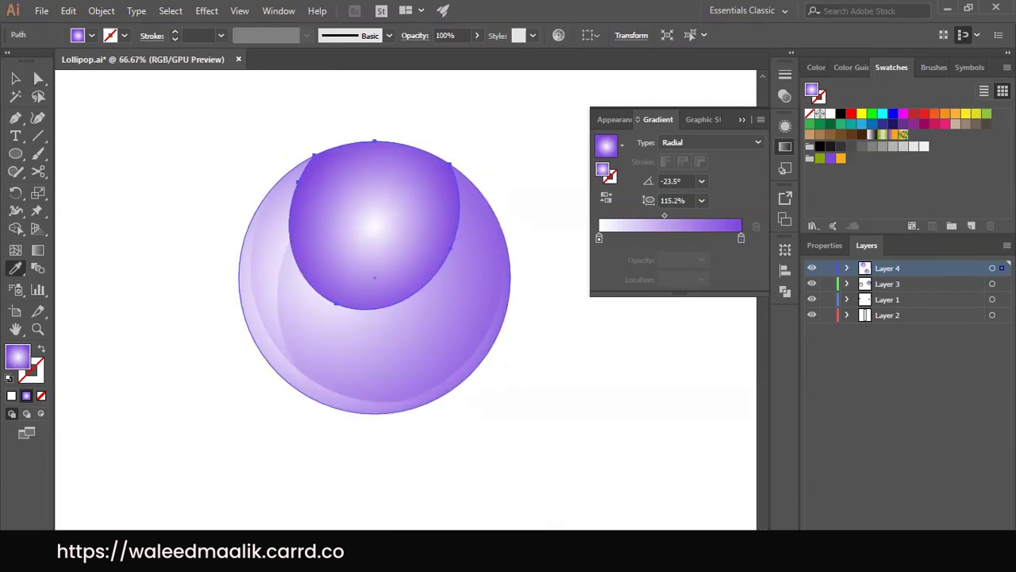
{"action": "key", "text": "i"}
{"action": "key", "text": "g"}
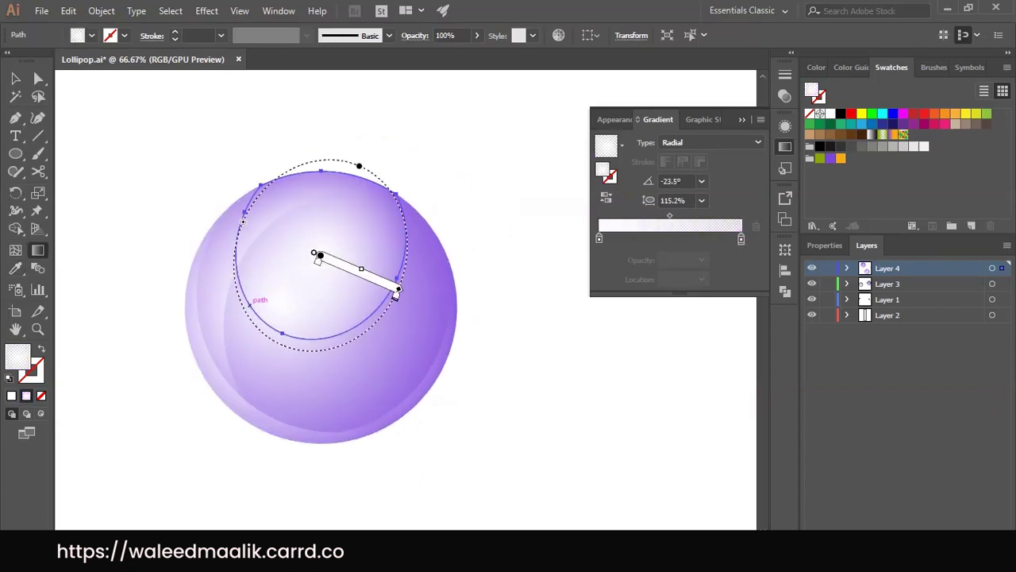
Pull the highlight gradient's midpoint toward white, lengthen its reach, and shift its centre left
{"action": "left_click_drag", "start_coordinate": [362, 269], "coordinate": [354, 265]}
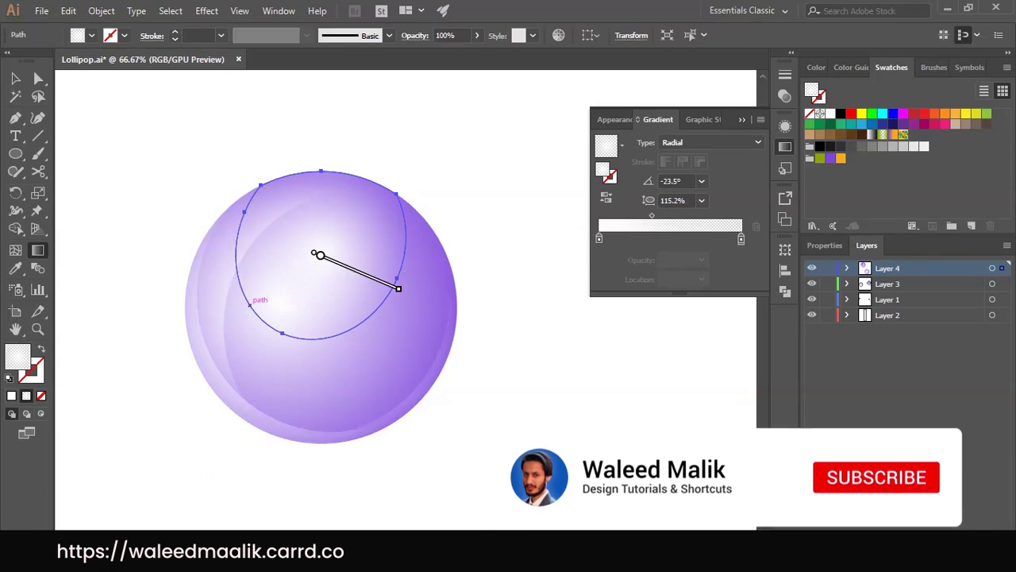
{"action": "left_click_drag", "start_coordinate": [407, 293], "coordinate": [435, 304]}
{"action": "mouse_move", "coordinate": [318, 254]}
{"action": "left_mouse_down"}
{"action": "mouse_move", "coordinate": [294, 257]}
{"action": "mouse_move", "coordinate": [322, 264]}
{"action": "left_mouse_up"}
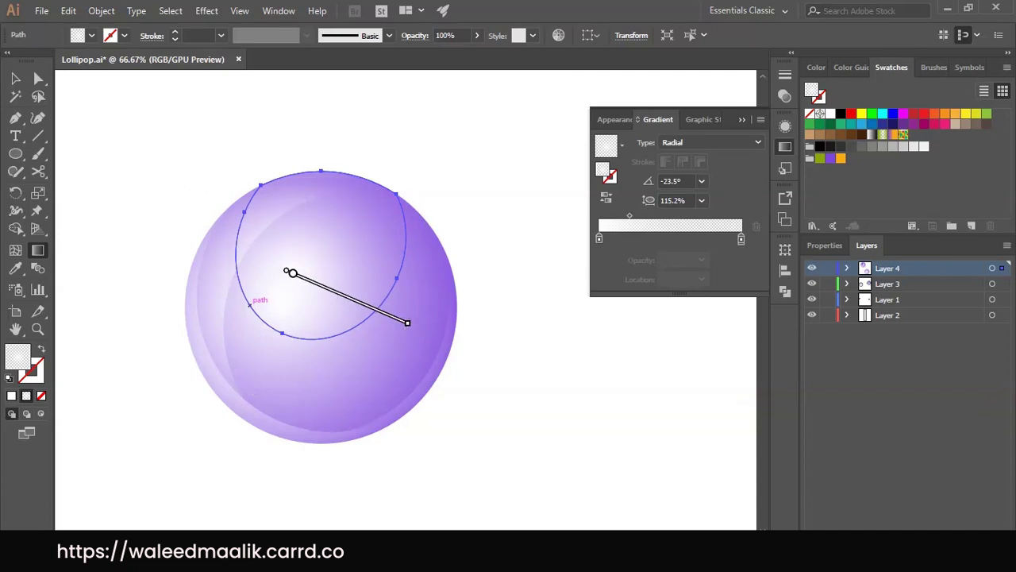
{"action": "key", "text": "a"}
{"action": "key", "text": "ctrl+shift+a"}
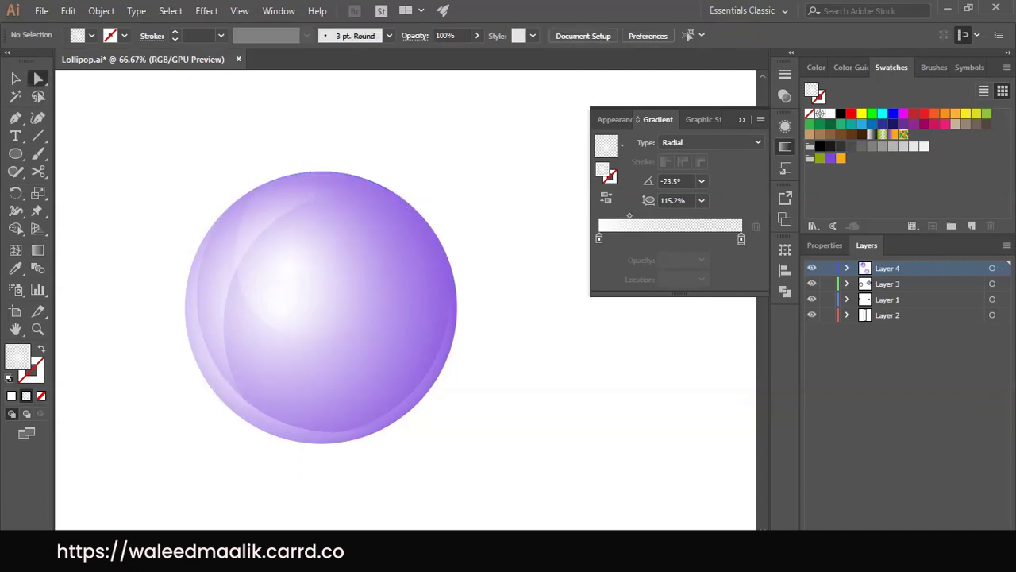
{"action": "key", "text": "ctrl+minus"}
{"action": "key", "text": "ctrl+minus"}
{"action": "key", "text": "ctrl+plus"}
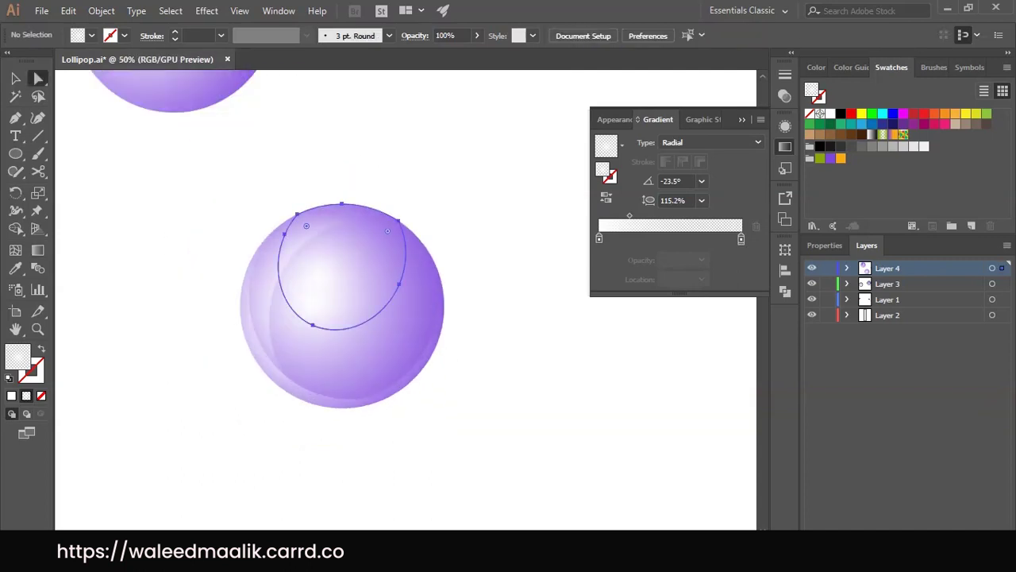
Rotate the highlight's radial gradient to -26° and view the whole artwork
{"action": "left_click", "coordinate": [341, 262]}
{"action": "key", "text": "g"}
{"action": "mouse_move", "coordinate": [361, 296]}
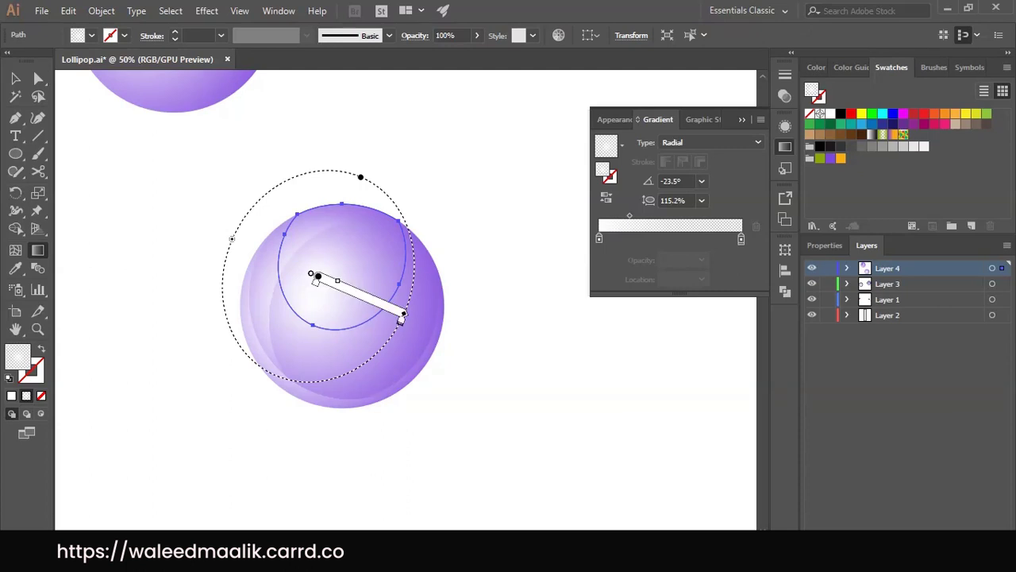
{"action": "left_click_drag", "start_coordinate": [402, 315], "coordinate": [403, 317]}
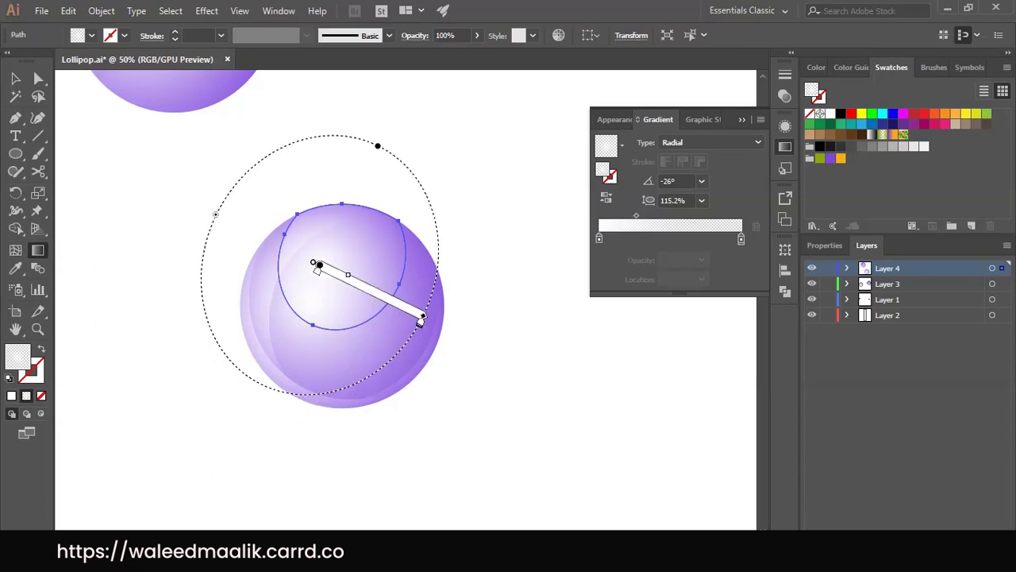
{"action": "key", "text": "a"}
{"action": "key", "text": "ctrl+shift+a"}
{"action": "key", "text": "ctrl+minus"}
{"action": "key", "text": "ctrl+plus"}
{"action": "key", "text": "ctrl+minus"}
{"action": "key", "text": "v"}
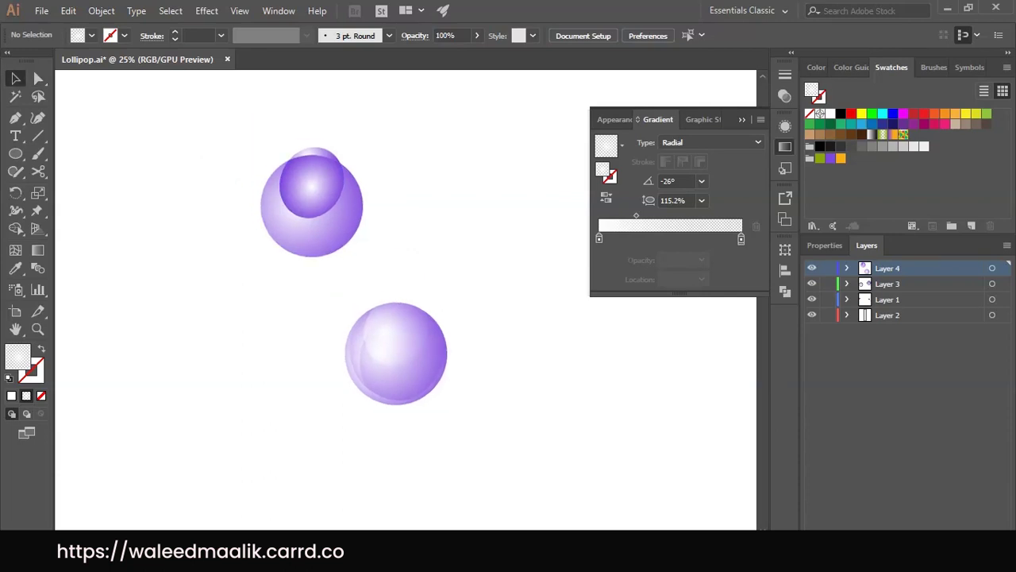
{"action": "left_click", "coordinate": [312, 203]}
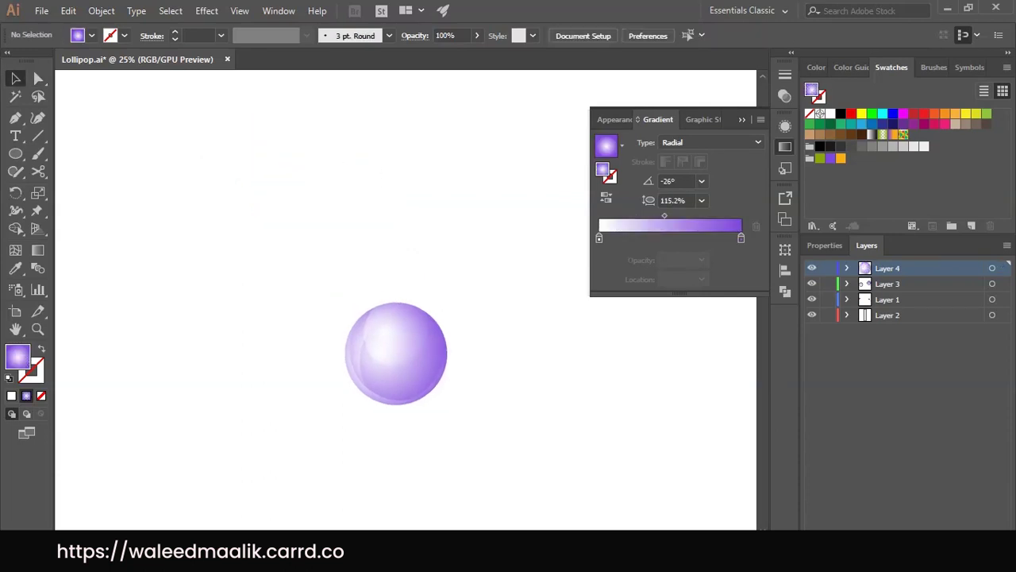
Zoom in on the sphere and select its base ellipse, listing its parts in Layers
{"action": "key", "text": "ctrl+a"}
{"action": "key", "text": "ctrl+plus"}
{"action": "key", "text": "ctrl+plus"}
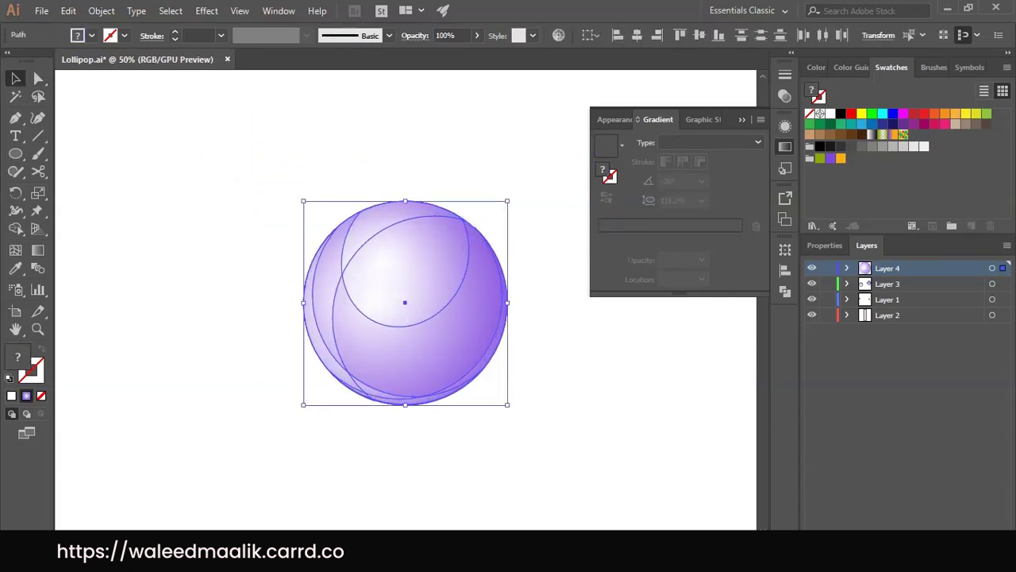
{"action": "key", "text": "ctrl+shift+a"}
{"action": "left_click", "coordinate": [405, 302]}
{"action": "key", "text": "ctrl+shift+b"}
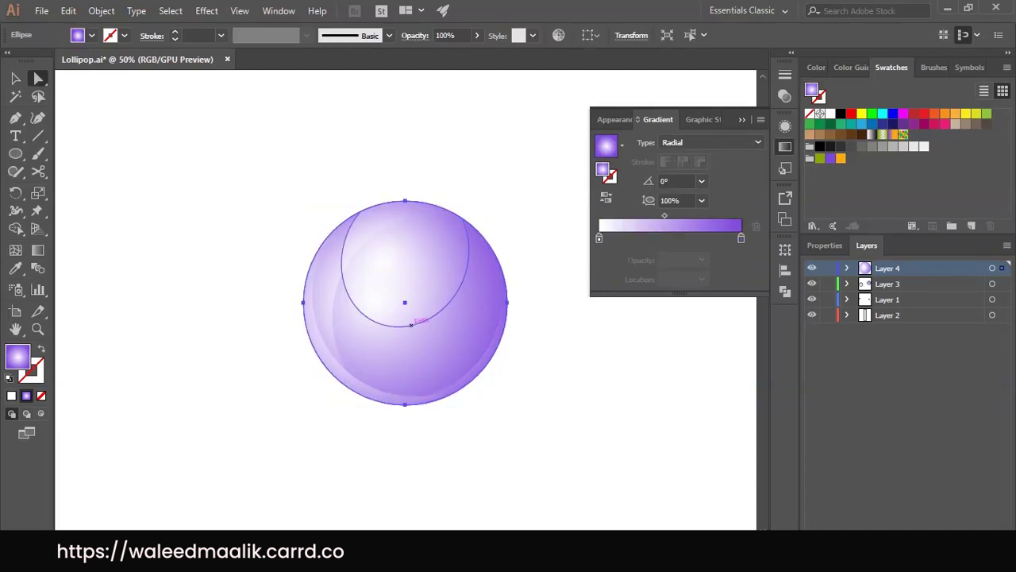
{"action": "left_click", "coordinate": [846, 268]}
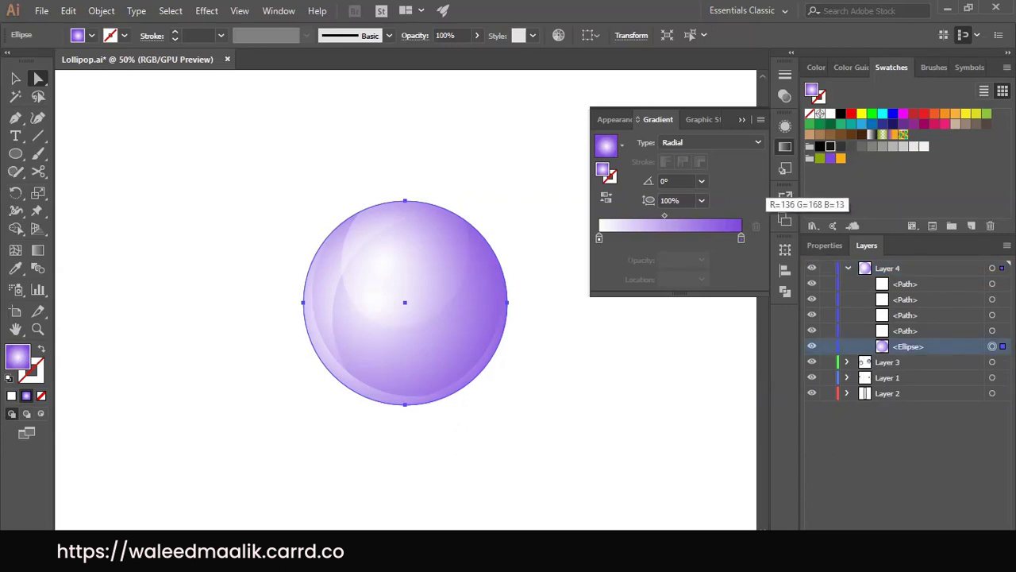
Give the ellipse a black 20 pt stroke, then deselect and lock its layer
{"action": "left_click", "coordinate": [830, 146], "text": "shift"}
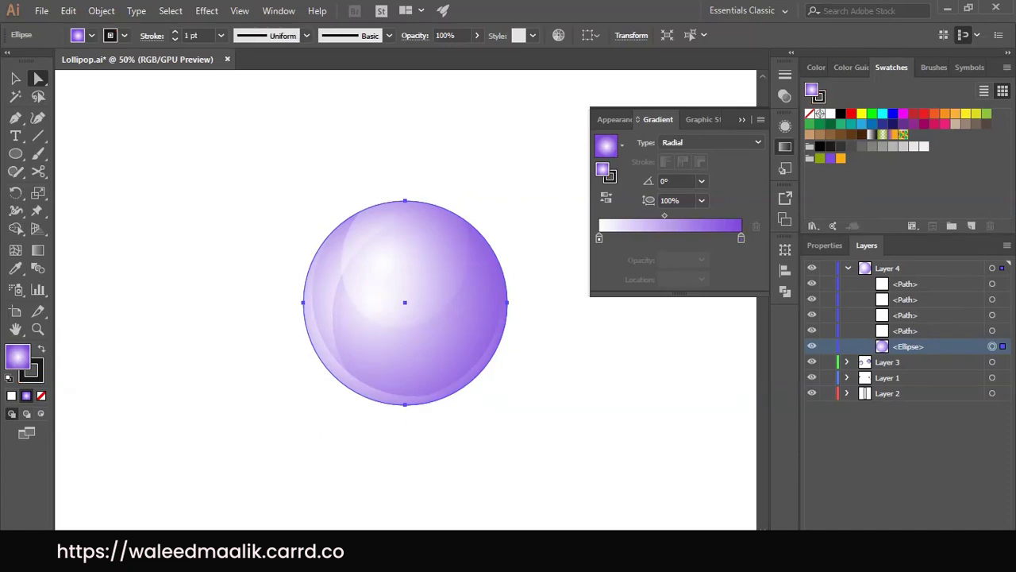
{"action": "left_click", "coordinate": [197, 35]}
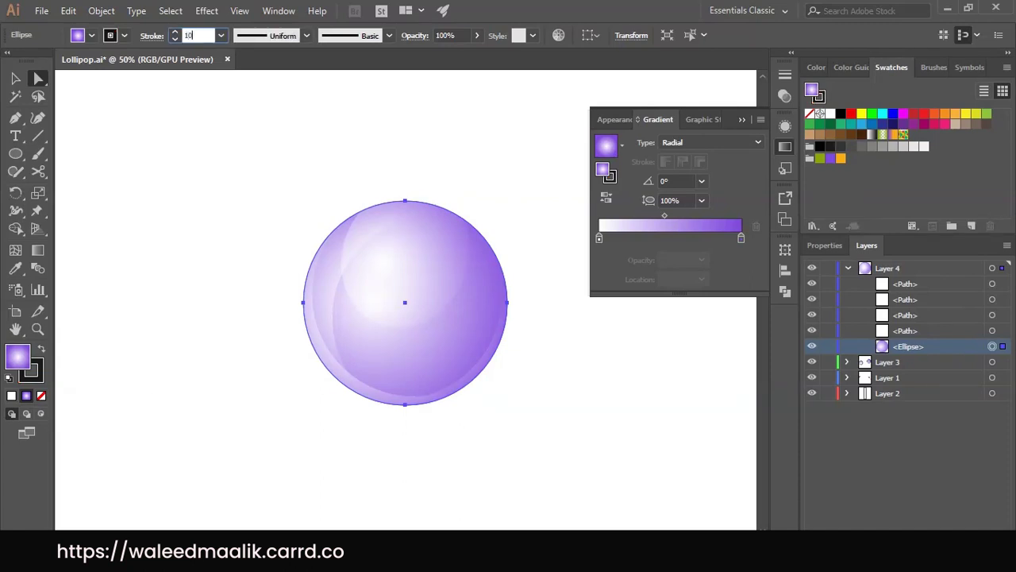
{"action": "key", "text": "Tab"}
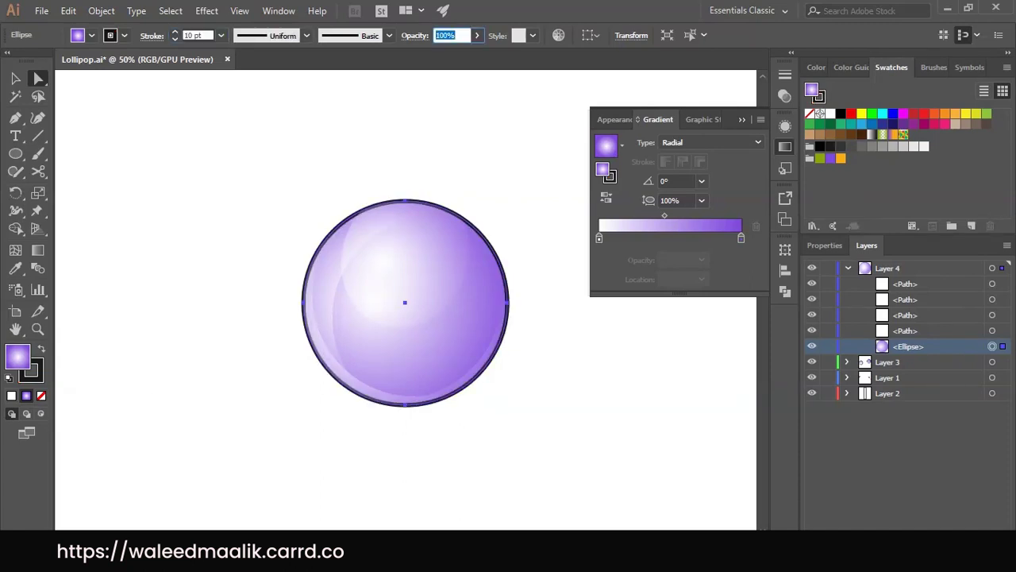
{"action": "left_click", "coordinate": [194, 35]}
{"action": "type", "text": "20"}
{"action": "key", "text": "Tab"}
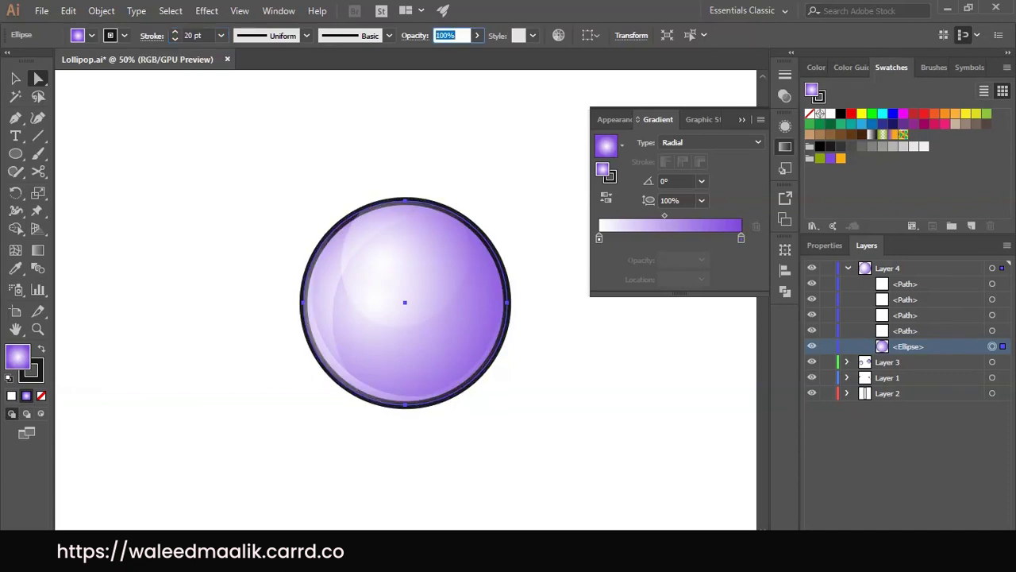
{"action": "key", "text": "ctrl+shift+a"}
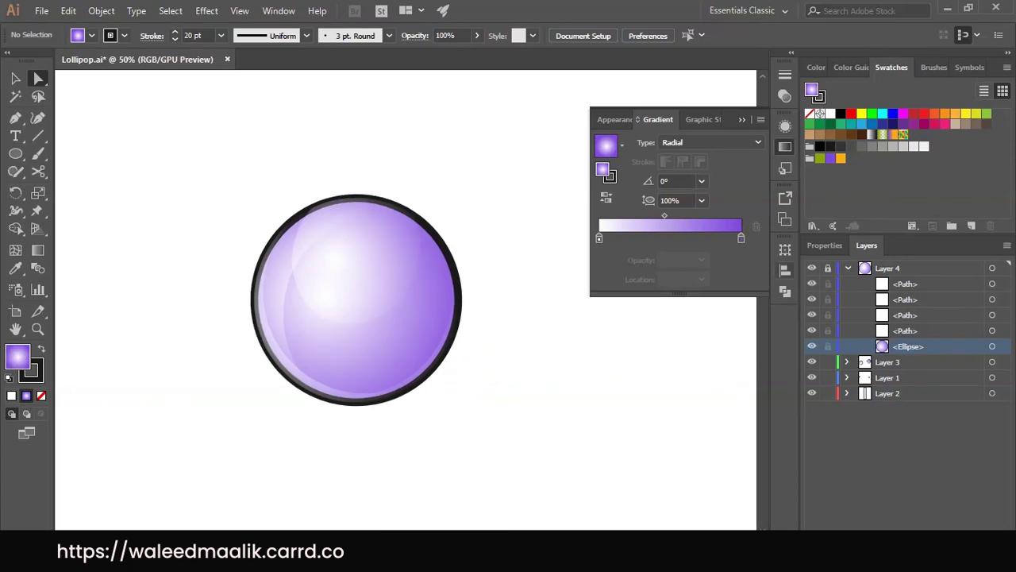
{"action": "left_click", "coordinate": [828, 268]}
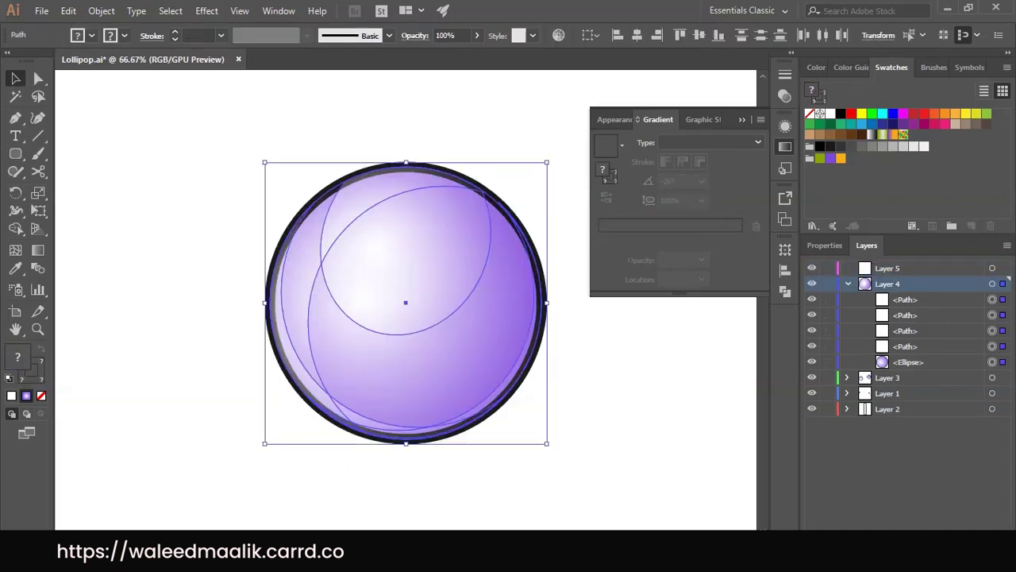
On the layer above the circle, draw a rounded rectangle band across its middle
{"action": "left_click", "coordinate": [827, 283]}
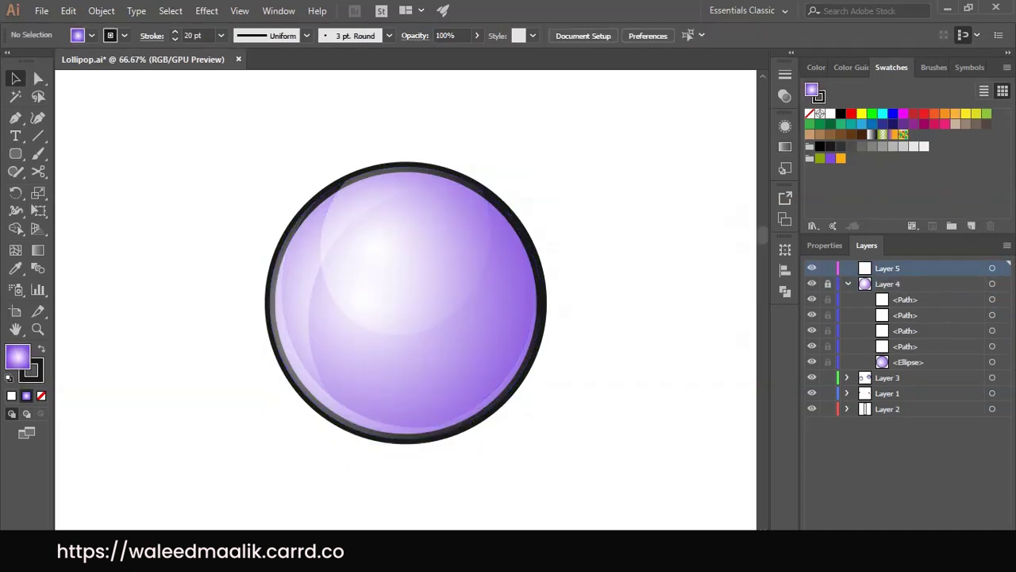
{"action": "left_click", "coordinate": [15, 154]}
{"action": "left_click_drag", "start_coordinate": [245, 265], "coordinate": [565, 333]}
{"action": "key", "text": "v"}
{"action": "left_click_drag", "start_coordinate": [403, 293], "coordinate": [405, 307]}
{"action": "left_click_drag", "start_coordinate": [567, 308], "coordinate": [554, 308]}
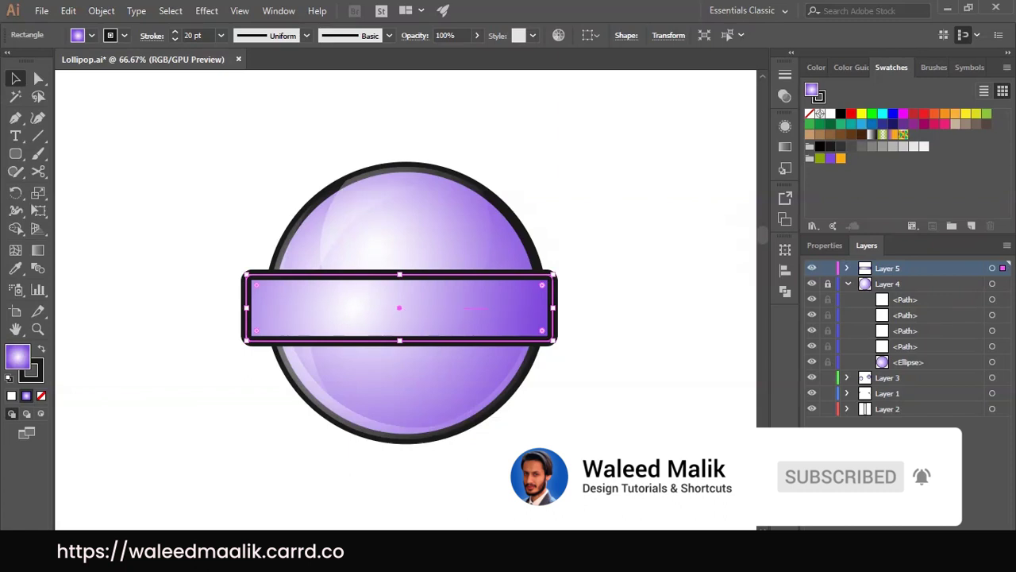
{"action": "left_click_drag", "start_coordinate": [245, 308], "coordinate": [262, 308]}
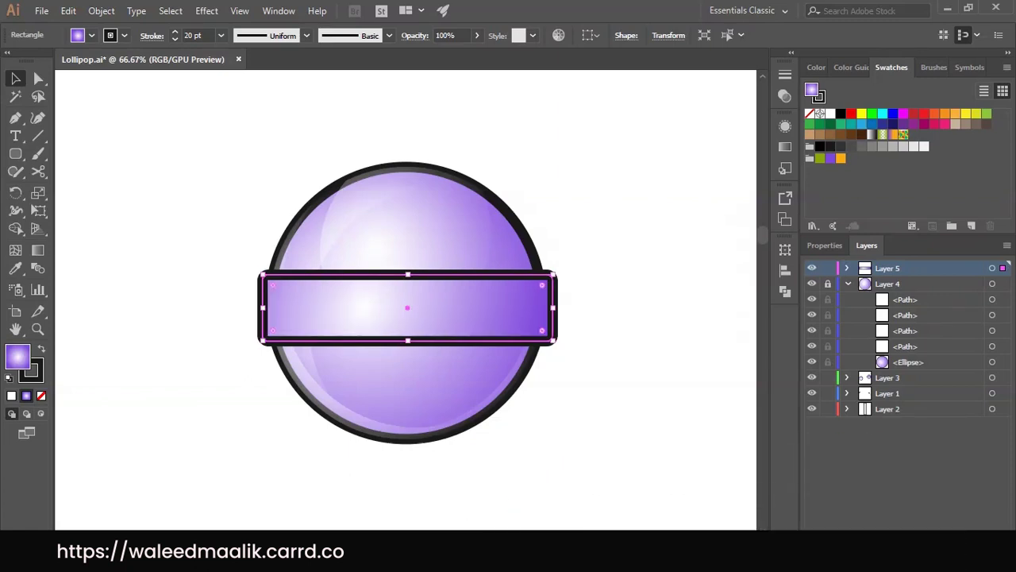
Thin the band by lowering its top edge and set its fill to None
{"action": "mouse_move", "coordinate": [407, 275]}
{"action": "left_mouse_down"}
{"action": "mouse_move", "coordinate": [408, 297]}
{"action": "mouse_move", "coordinate": [394, 281]}
{"action": "mouse_move", "coordinate": [399, 303]}
{"action": "mouse_move", "coordinate": [390, 302]}
{"action": "left_mouse_up"}
{"action": "key", "text": "ctrl+plus"}
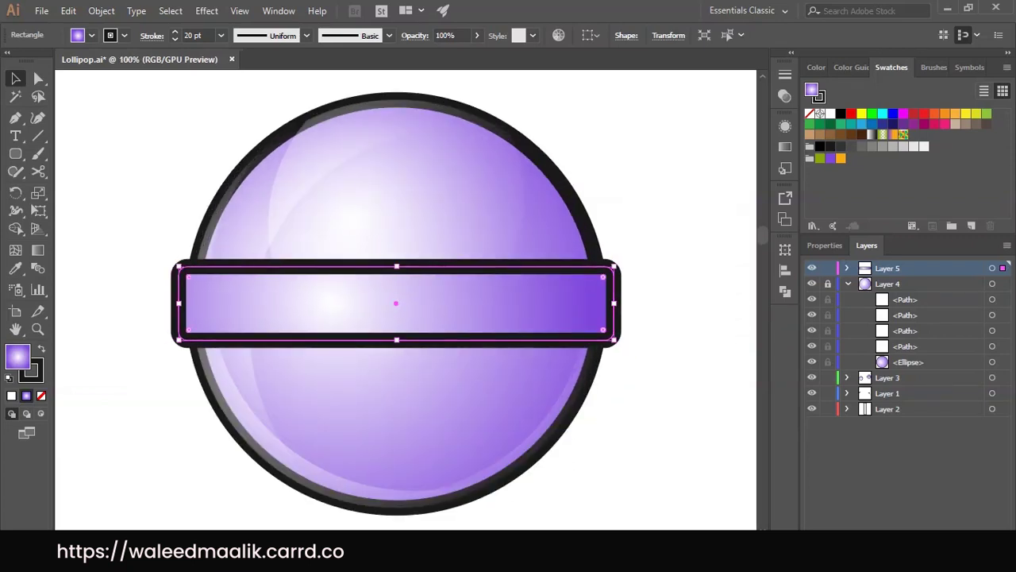
{"action": "key", "text": "ctrl+shift+a"}
{"action": "left_click", "coordinate": [440, 264]}
{"action": "key", "text": "slash"}
{"action": "key", "text": "ctrl+shift+a"}
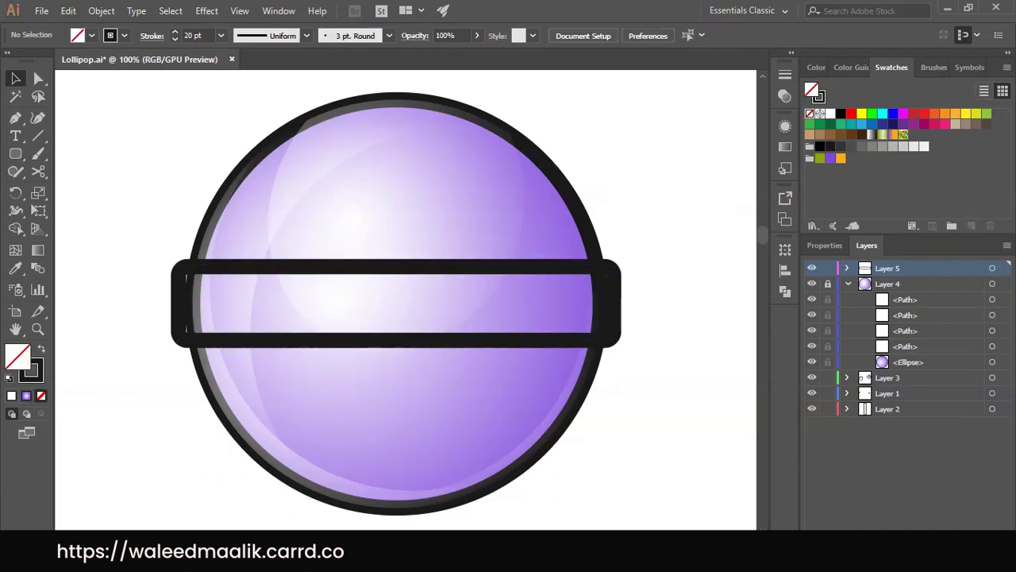
Narrow the band slightly, then cut and delete a short piece of its top edge
{"action": "left_click", "coordinate": [181, 303]}
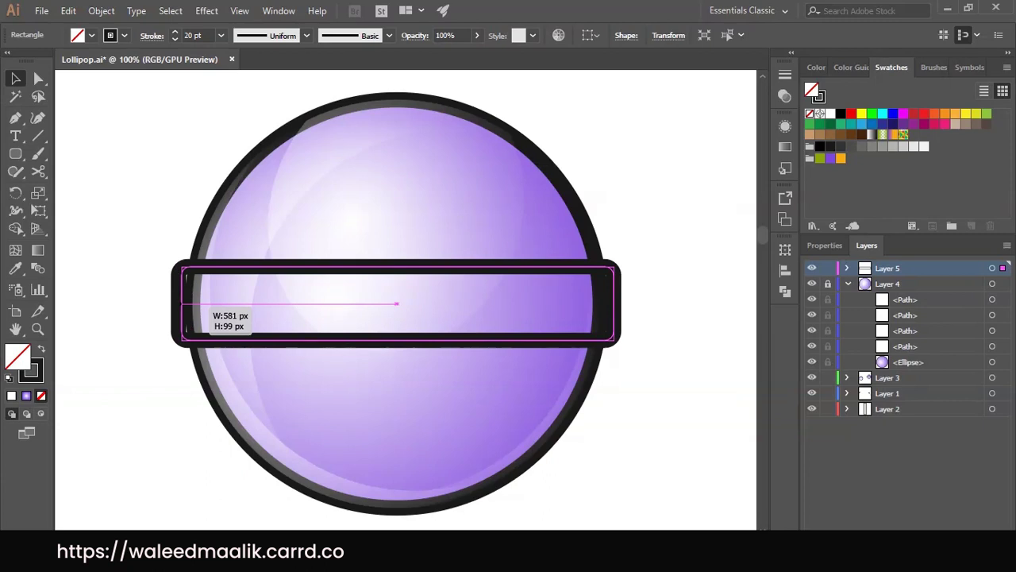
{"action": "left_click_drag", "start_coordinate": [616, 302], "coordinate": [610, 303]}
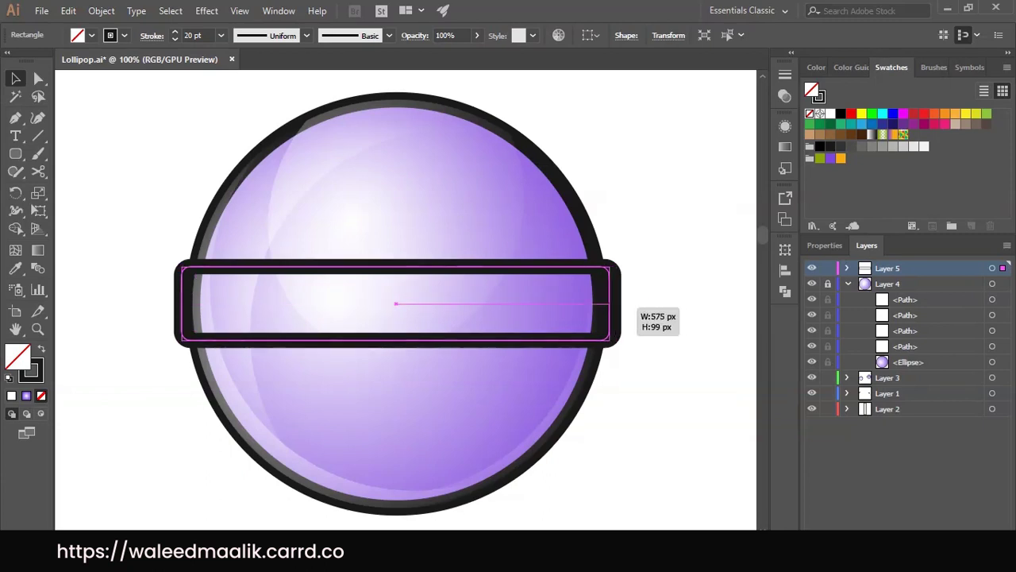
{"action": "key", "text": "ctrl+shift+a"}
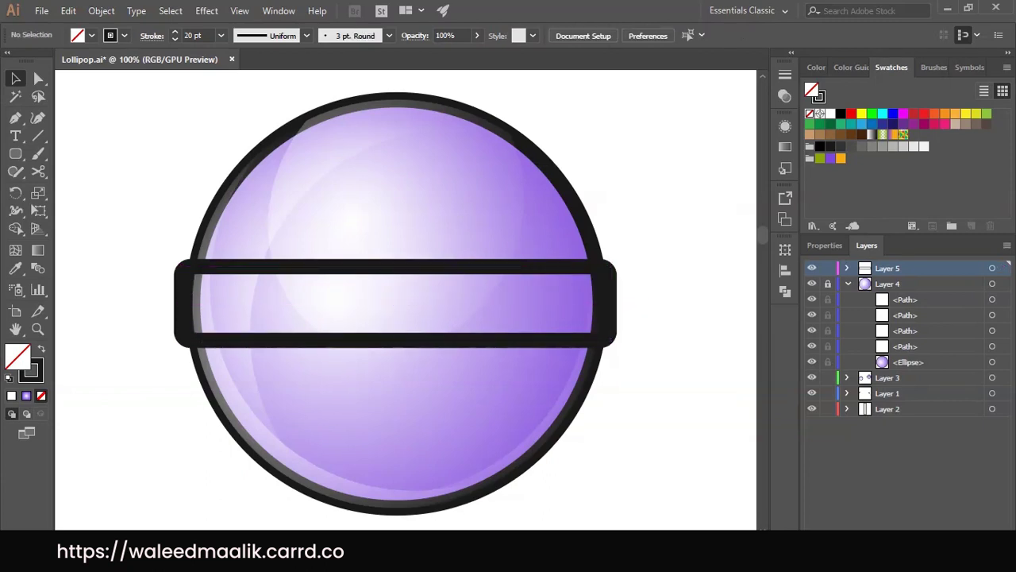
{"action": "left_click", "coordinate": [477, 262]}
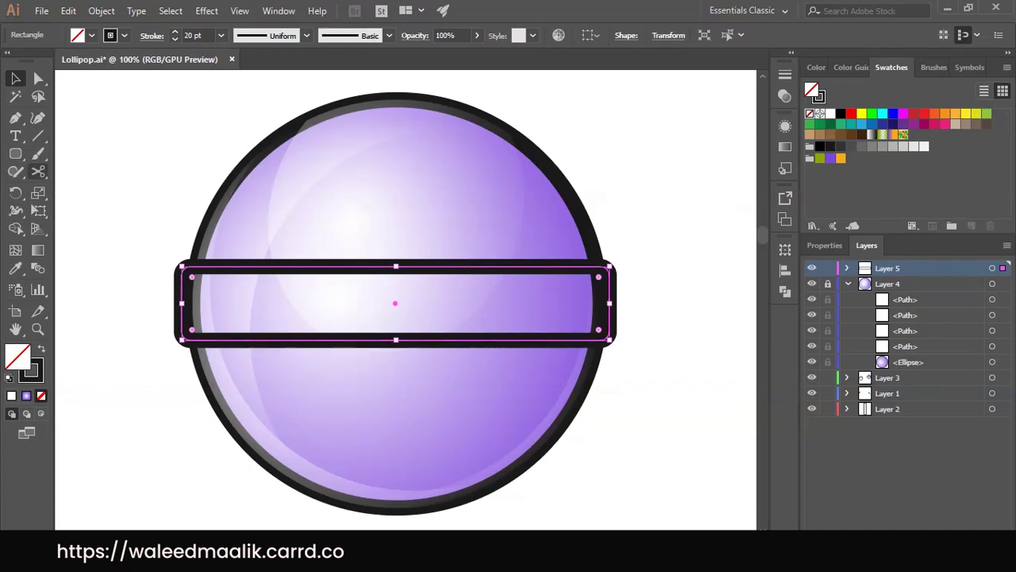
{"action": "key", "text": "c"}
{"action": "left_click", "coordinate": [522, 266]}
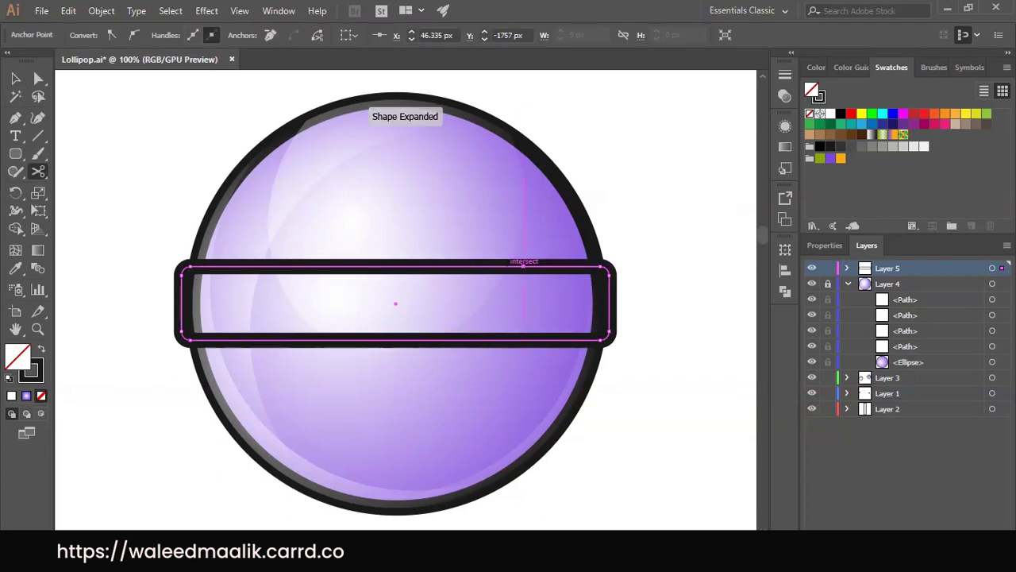
{"action": "left_click", "coordinate": [435, 266]}
{"action": "key", "text": "a"}
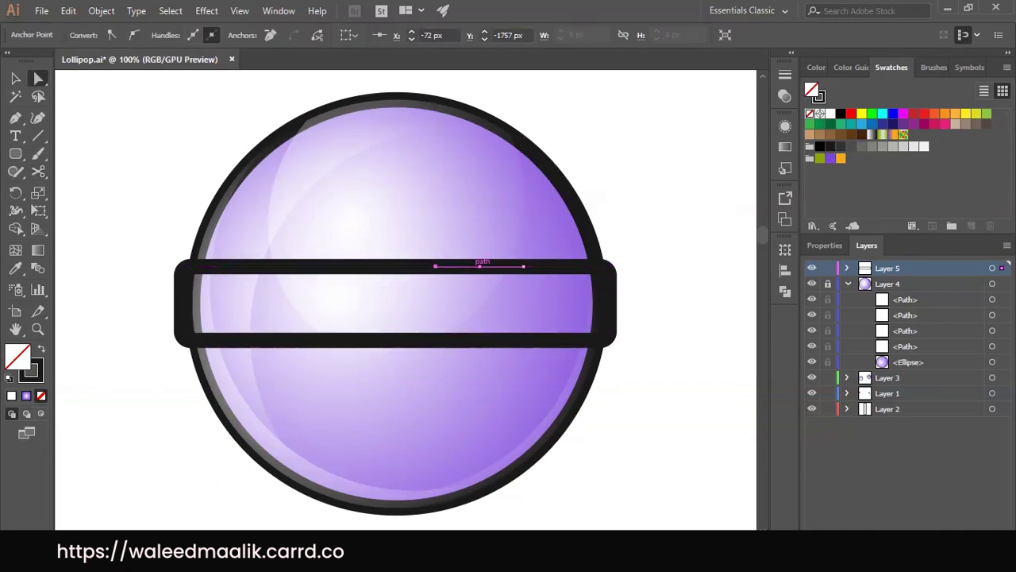
{"action": "key", "text": "Delete"}
Cut and delete a short piece of the band's bottom edge, leaving two open strokes
{"action": "left_click", "coordinate": [392, 266], "text": "alt"}
{"action": "key", "text": "c"}
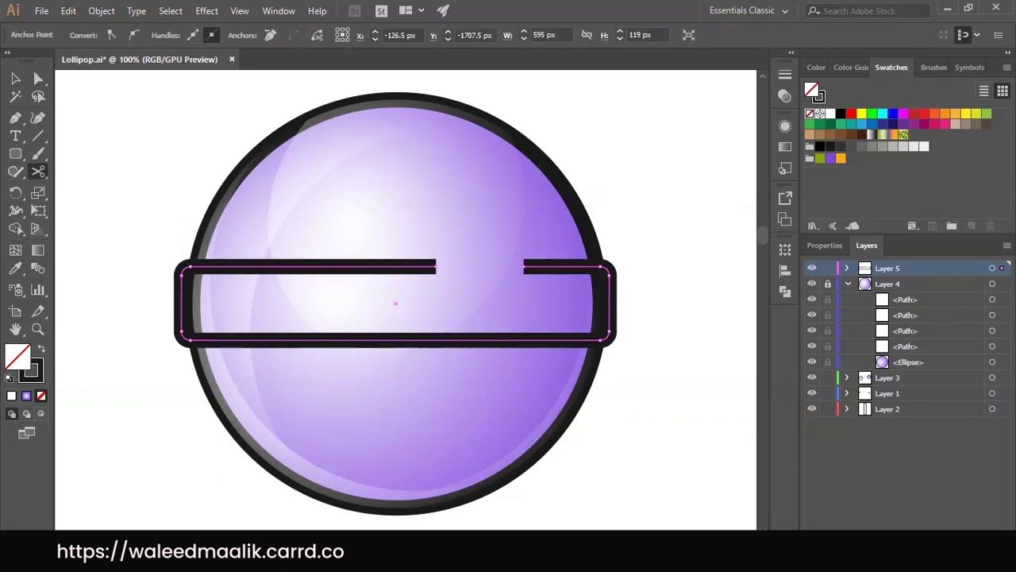
{"action": "left_click", "coordinate": [276, 340]}
{"action": "left_click", "coordinate": [344, 340]}
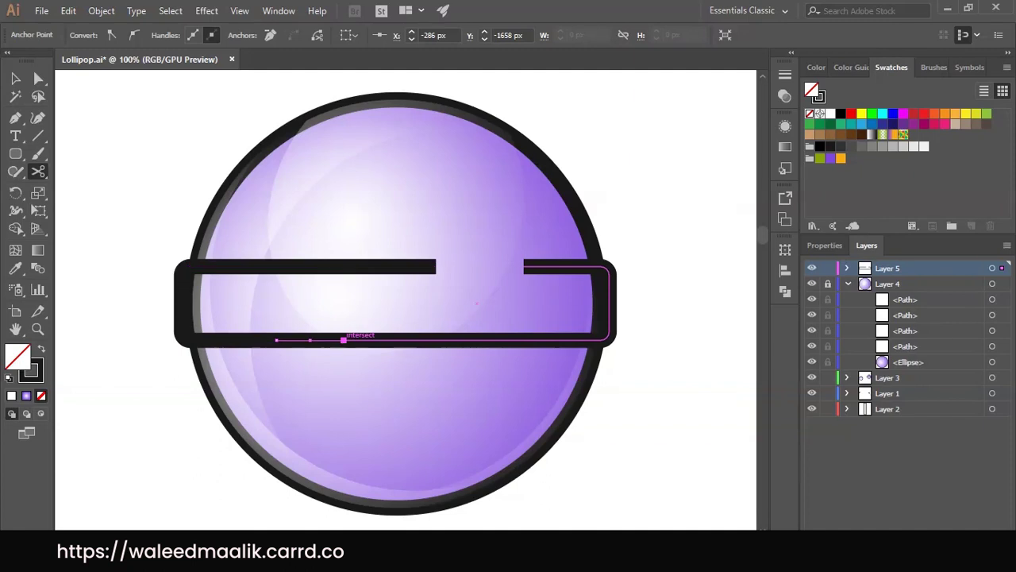
{"action": "key", "text": "a"}
{"action": "key", "text": "Delete"}
{"action": "key", "text": "v"}
{"action": "left_click", "coordinate": [373, 340]}
Give the right stroke an elliptical width profile and the left stroke a tapered one
{"action": "left_click", "coordinate": [307, 35]}
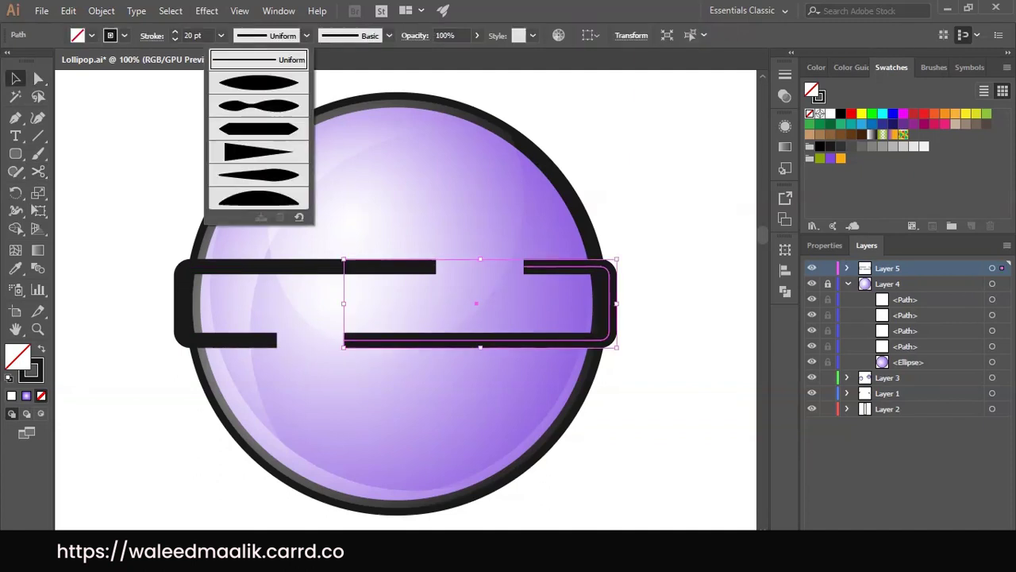
{"action": "left_click", "coordinate": [262, 79]}
{"action": "key", "text": "ctrl+shift+a"}
{"action": "left_click", "coordinate": [317, 266]}
{"action": "left_click", "coordinate": [306, 35]}
{"action": "left_click", "coordinate": [262, 131]}
{"action": "key", "text": "ctrl+shift+a"}
Drag the stroke tips so the tapered ends nearly meet across both gaps
{"action": "key", "text": "a"}
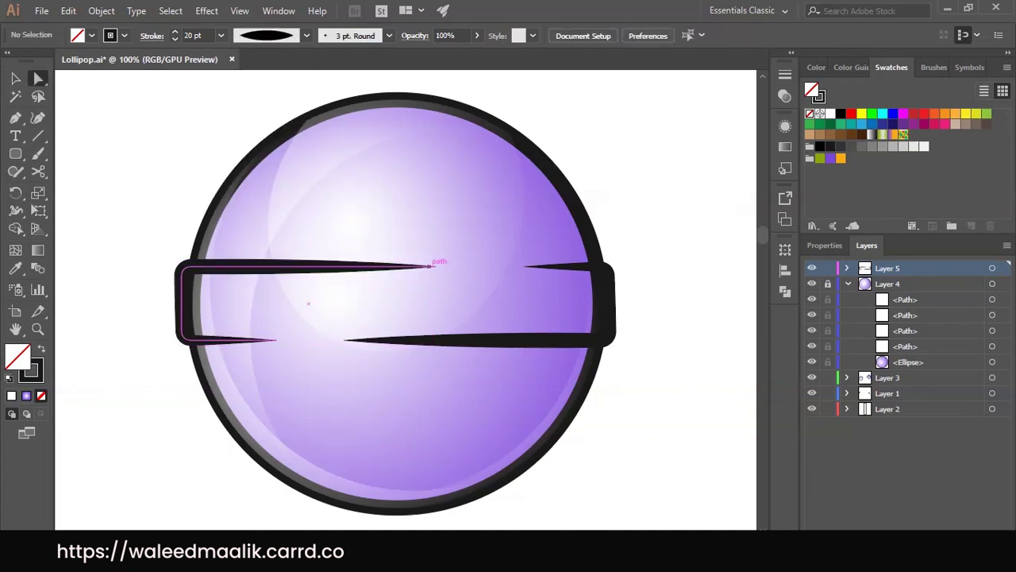
{"action": "left_click_drag", "start_coordinate": [435, 267], "coordinate": [502, 266]}
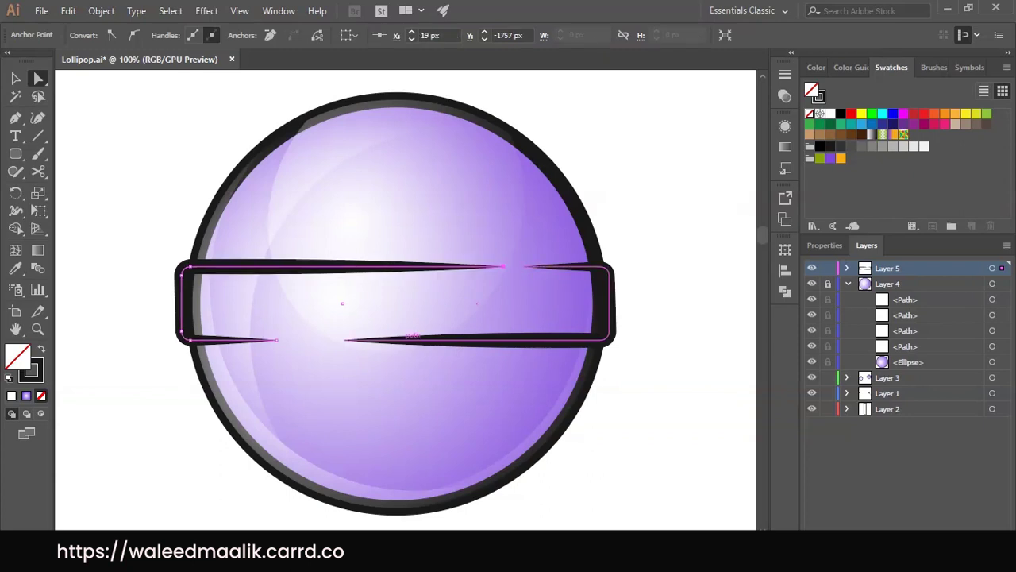
{"action": "left_click", "coordinate": [343, 340]}
{"action": "left_click_drag", "start_coordinate": [343, 340], "coordinate": [280, 340]}
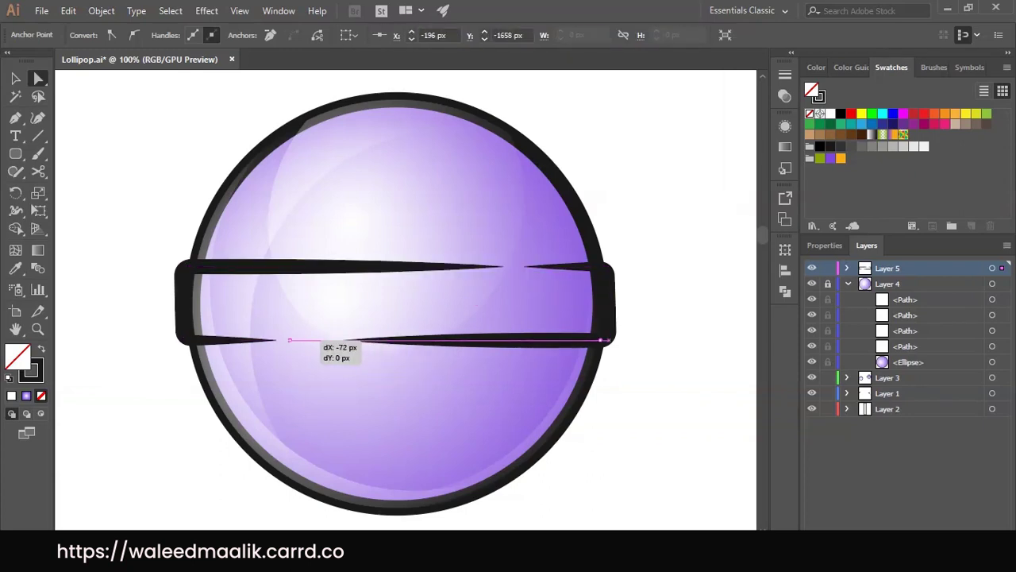
{"action": "key", "text": "ctrl+shift+a"}
{"action": "key", "text": "ctrl+minus"}
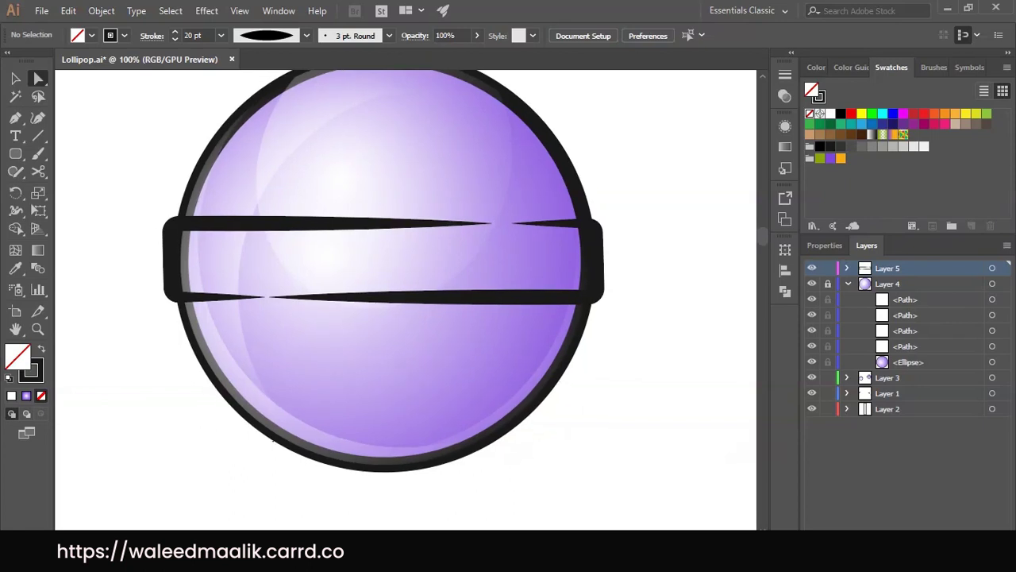
{"action": "key", "text": "ctrl+minus"}
{"action": "key", "text": "ctrl+minus"}
{"action": "key", "text": "ctrl+plus"}
{"action": "key", "text": "ctrl+plus"}
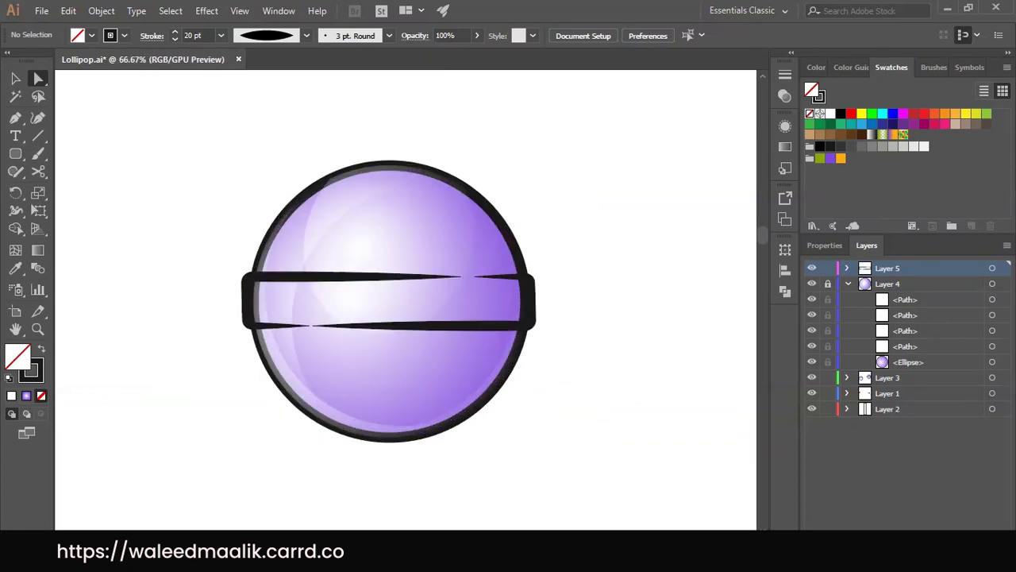
Draw a highlight shape inside the band and give it the circle's gradient, stretched rightward
{"action": "key", "text": "ctrl+plus"}
{"action": "key", "text": "m"}
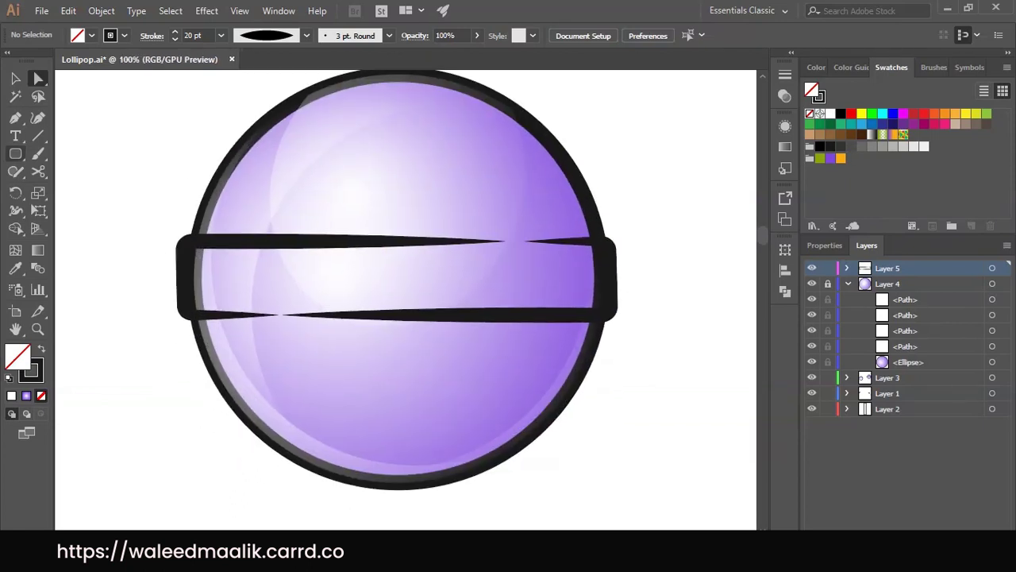
{"action": "key", "text": "p"}
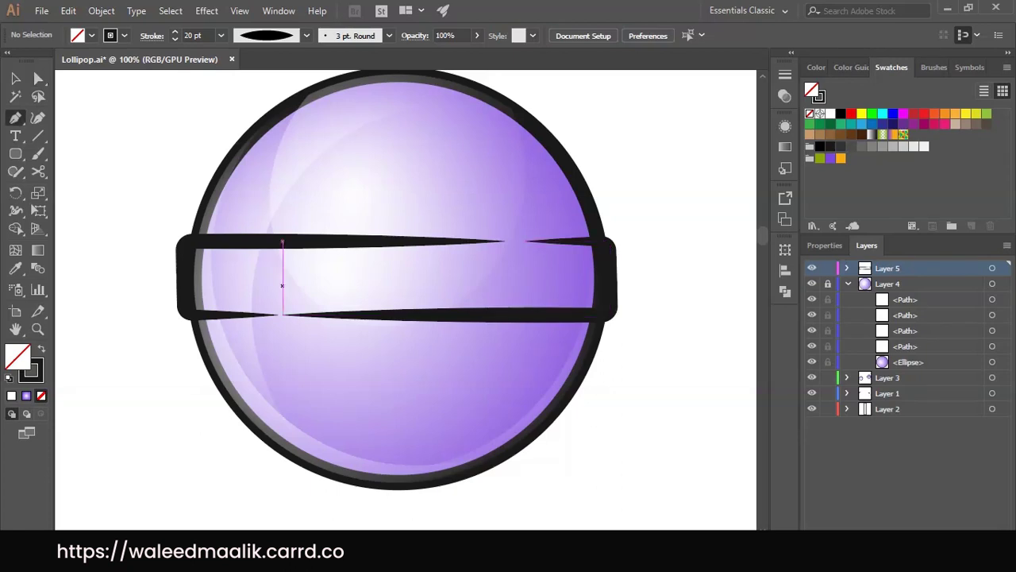
{"action": "left_click", "coordinate": [205, 254]}
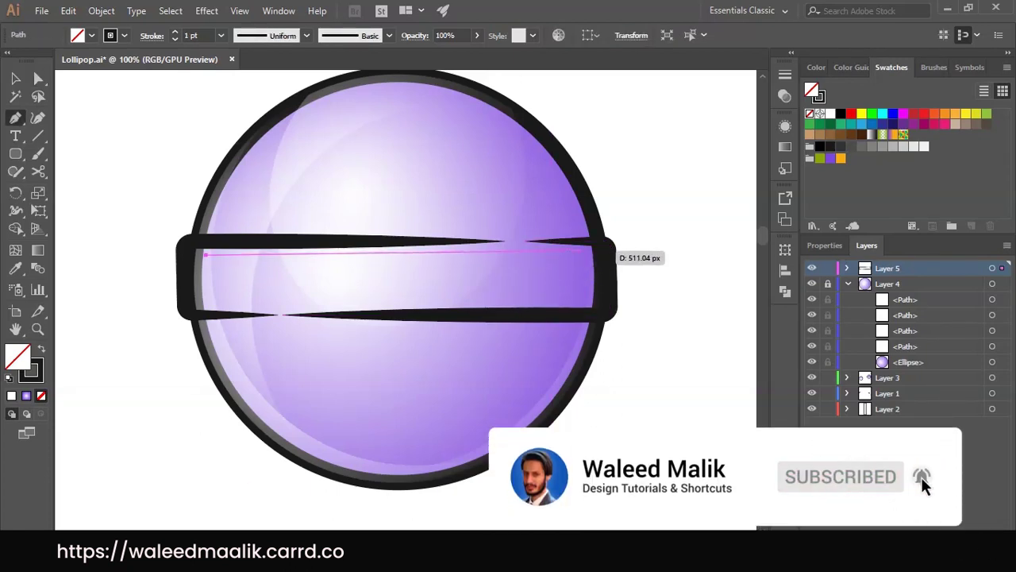
{"action": "left_click", "coordinate": [590, 248]}
{"action": "left_click", "coordinate": [589, 302]}
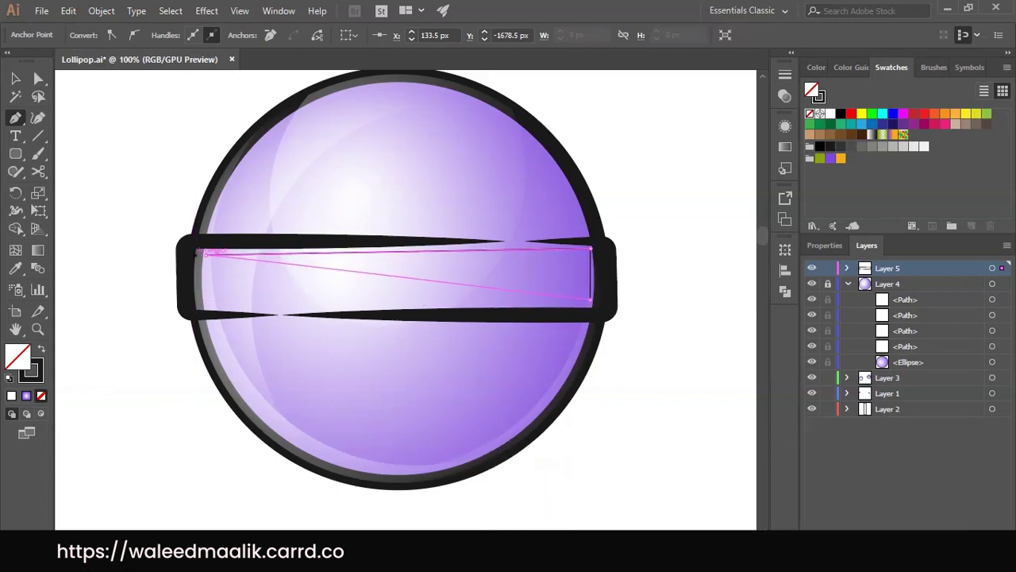
{"action": "mouse_move", "coordinate": [205, 254]}
{"action": "left_mouse_down"}
{"action": "mouse_move", "coordinate": [348, 255]}
{"action": "mouse_move", "coordinate": [195, 257]}
{"action": "left_mouse_up"}
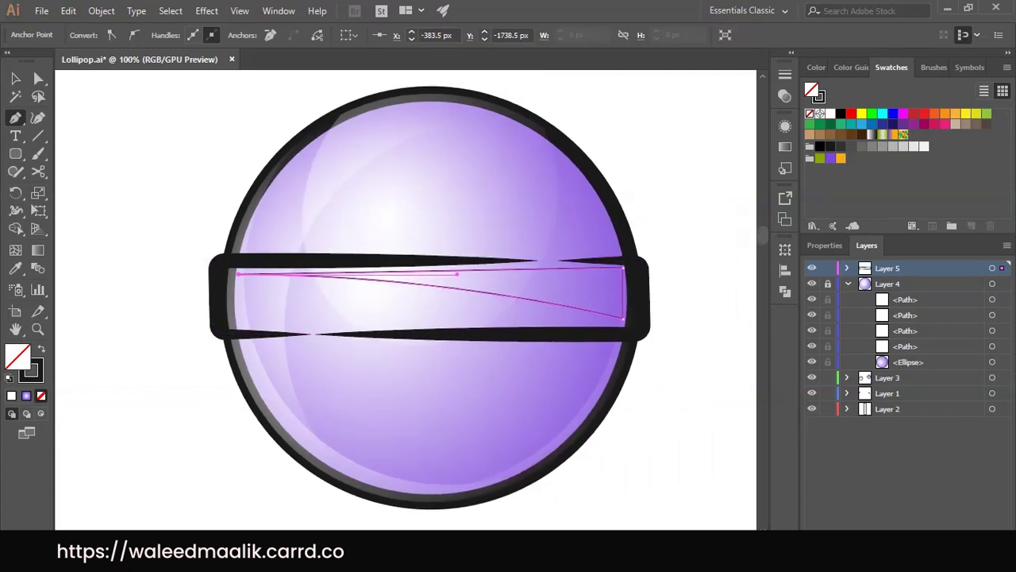
{"action": "key", "text": "i"}
{"action": "left_click", "coordinate": [341, 185]}
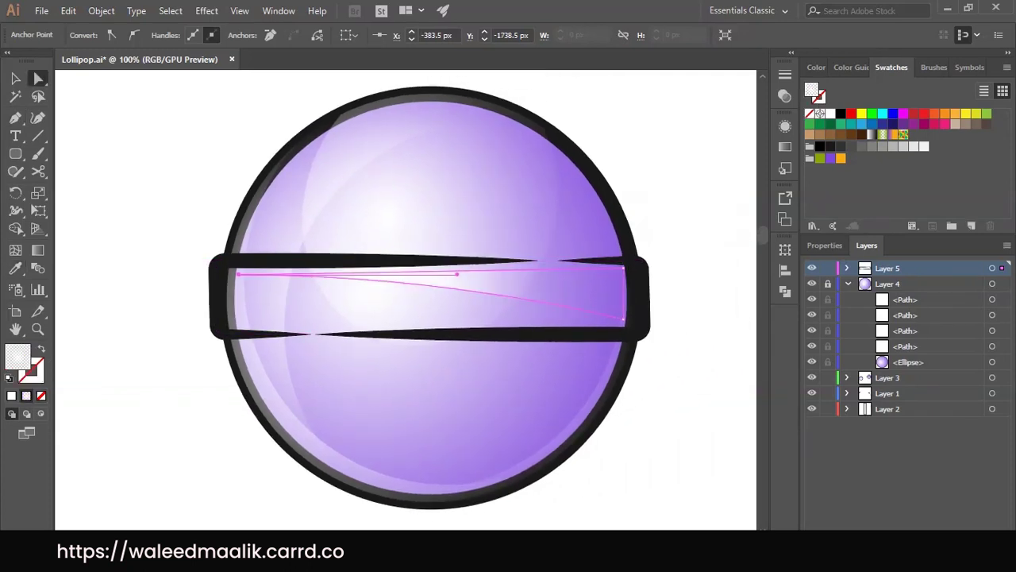
{"action": "key", "text": "g"}
{"action": "left_click_drag", "start_coordinate": [430, 294], "coordinate": [601, 287]}
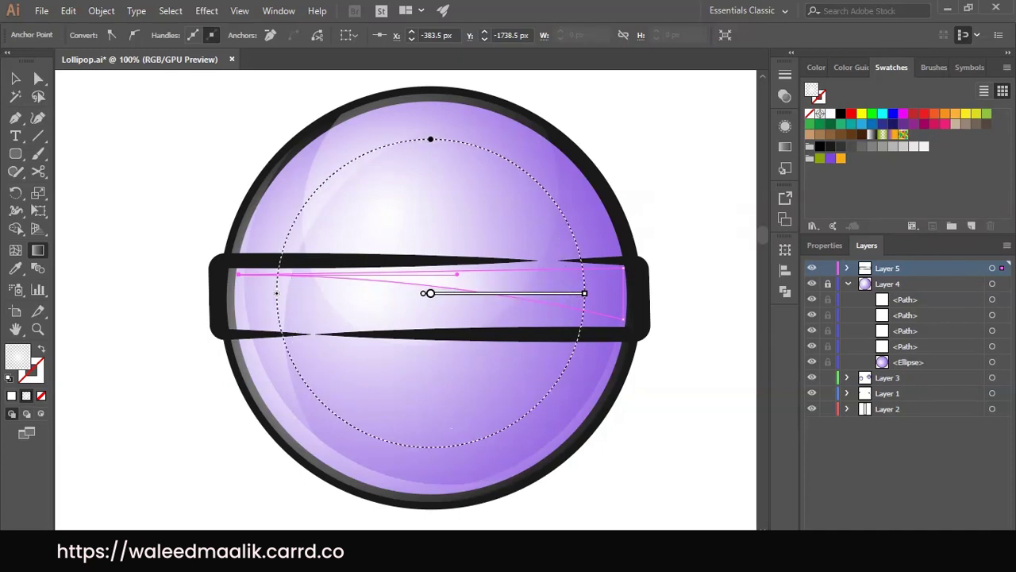
Move the highlight's end anchors so it tapers smoothly, then check it at different zooms
{"action": "key", "text": "a"}
{"action": "left_click", "coordinate": [410, 272]}
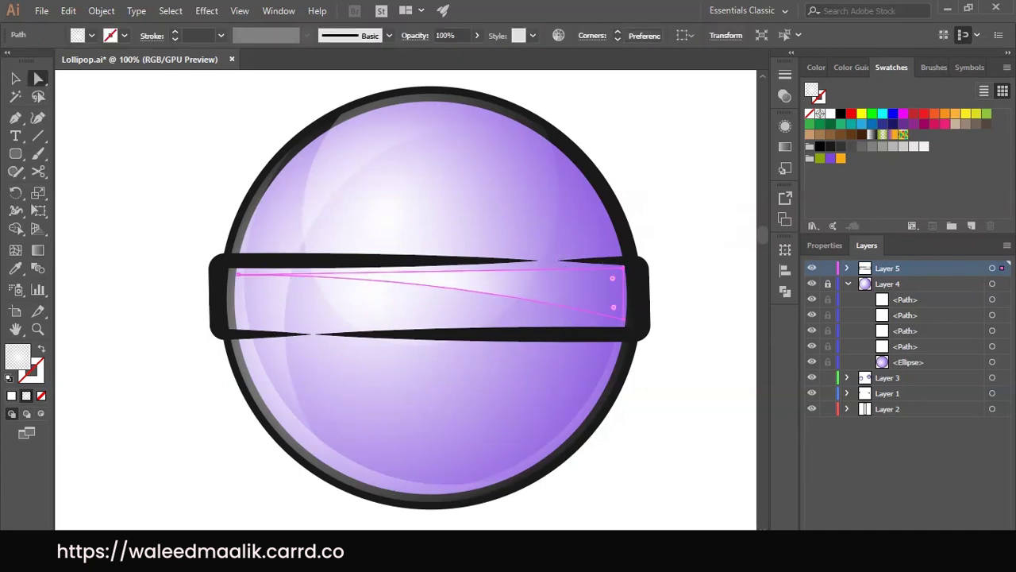
{"action": "left_click_drag", "start_coordinate": [242, 273], "coordinate": [225, 260]}
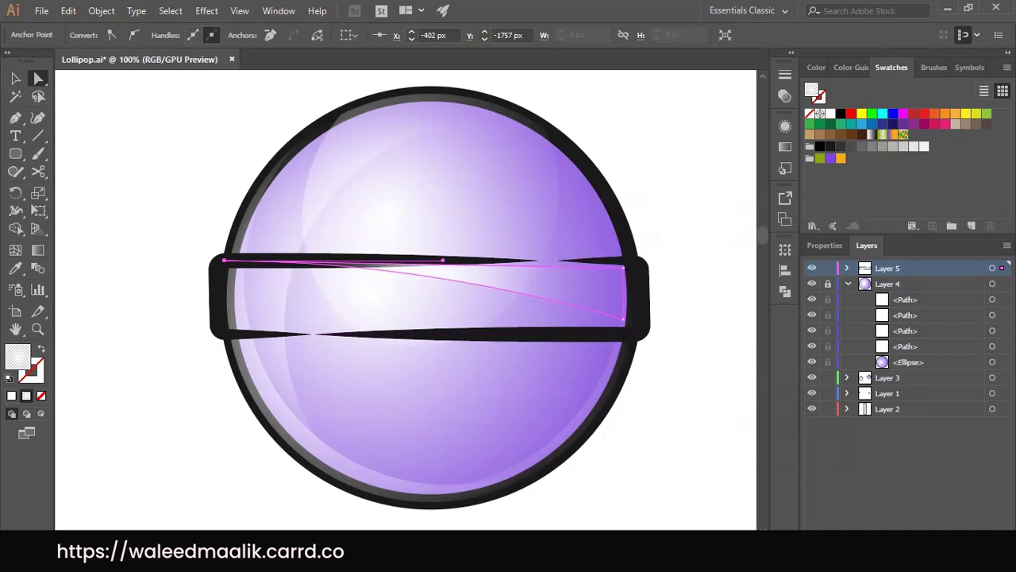
{"action": "left_click_drag", "start_coordinate": [624, 267], "coordinate": [633, 260]}
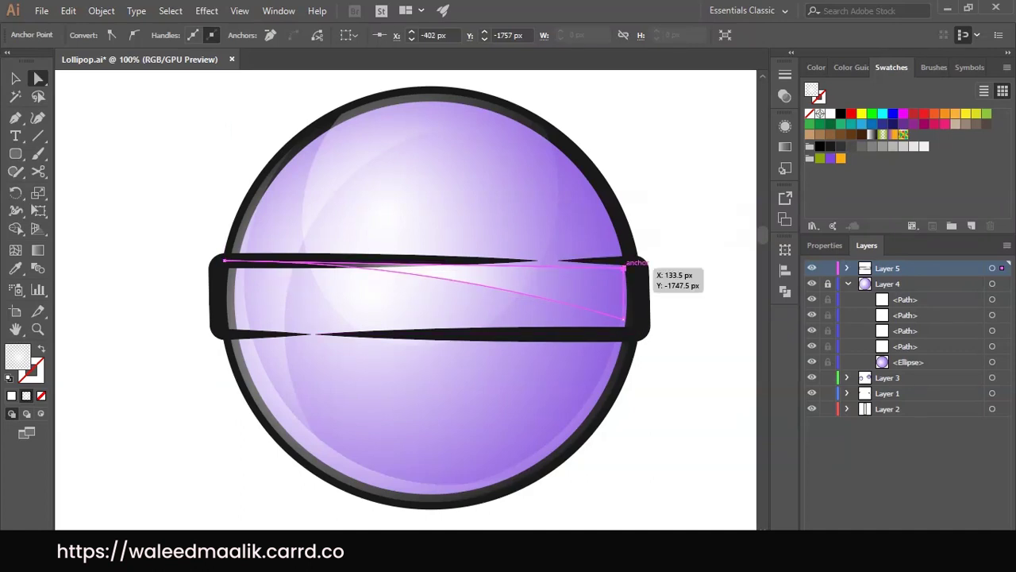
{"action": "left_click_drag", "start_coordinate": [624, 318], "coordinate": [627, 325]}
{"action": "left_click", "coordinate": [663, 314]}
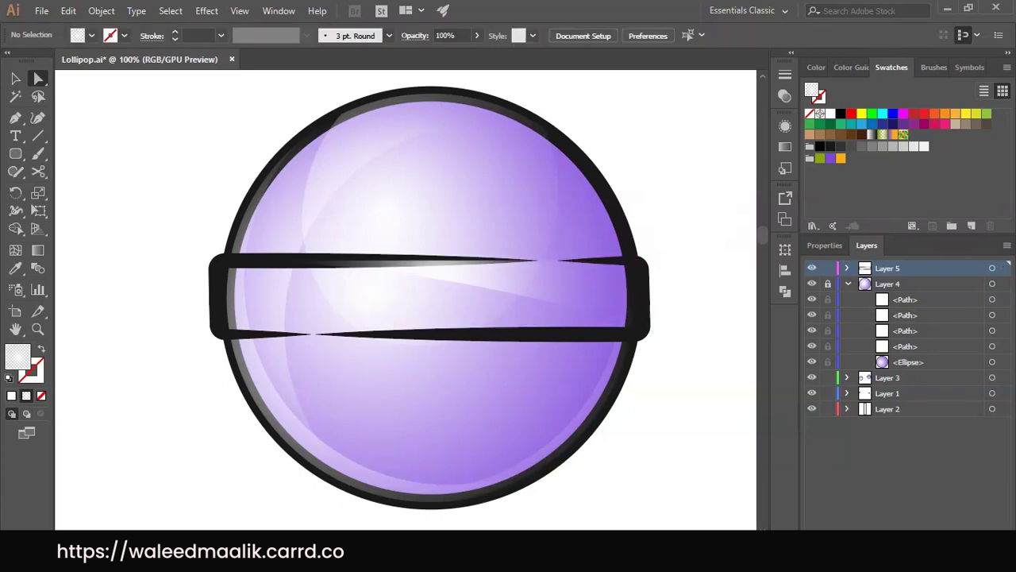
{"action": "key", "text": "ctrl+minus"}
{"action": "key", "text": "ctrl+minus"}
{"action": "key", "text": "ctrl+minus"}
{"action": "key", "text": "ctrl+minus"}
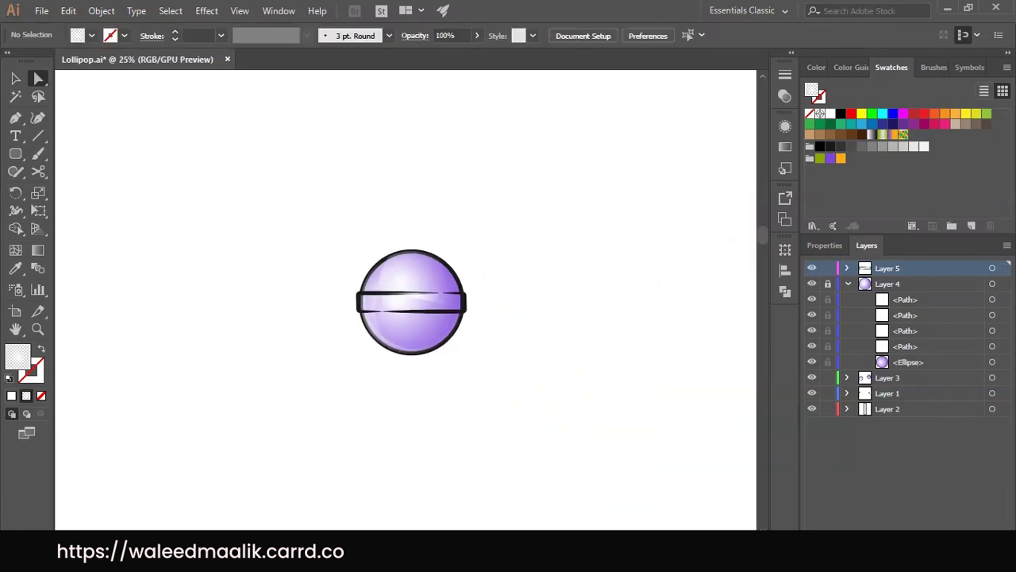
{"action": "key", "text": "ctrl+plus"}
{"action": "key", "text": "ctrl+plus"}
{"action": "key", "text": "ctrl+plus"}
{"action": "key", "text": "ctrl+plus"}
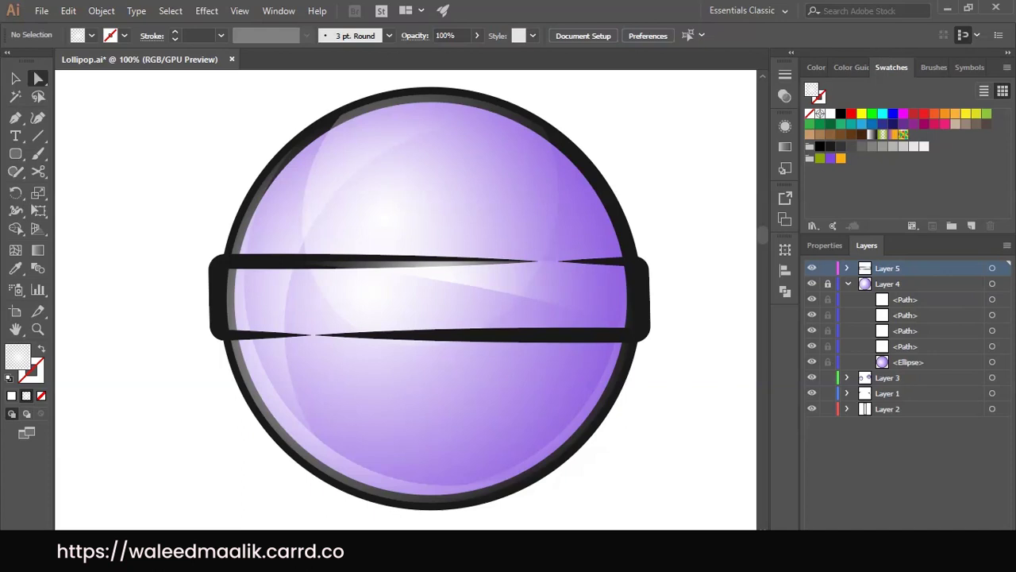
{"action": "key", "text": "ctrl+plus"}
{"action": "key", "text": "ctrl+minus"}
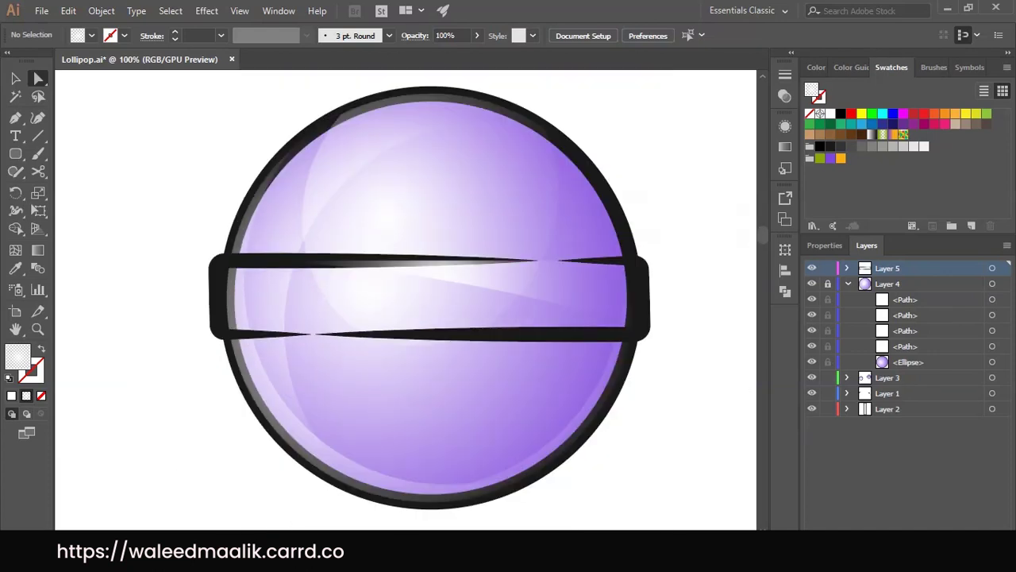
Draw a short two-point line and give it the band's black stroke
{"action": "key", "text": "p"}
{"action": "left_click", "coordinate": [301, 319]}
{"action": "left_click", "coordinate": [384, 319]}
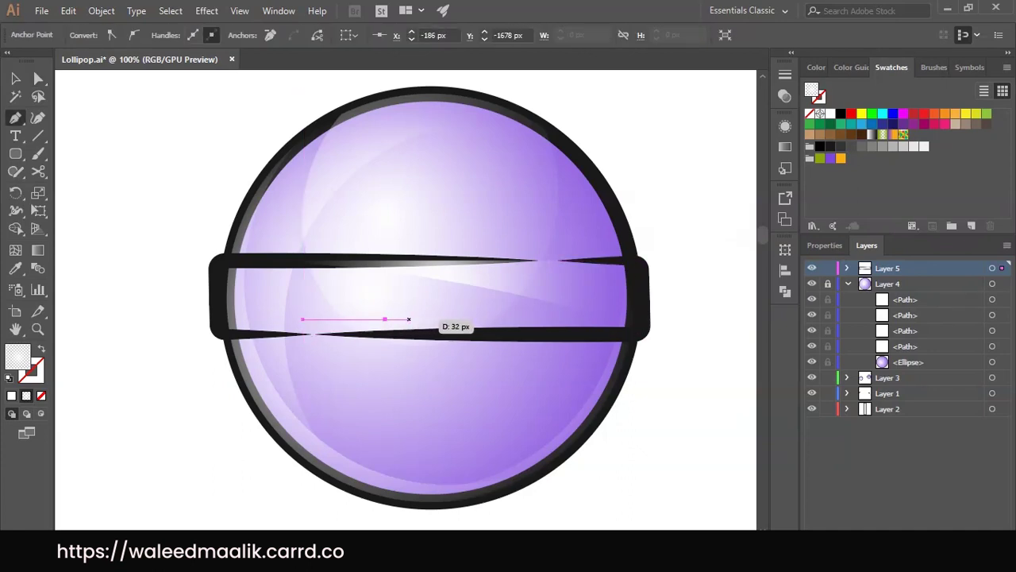
{"action": "key", "text": "i"}
{"action": "left_click", "coordinate": [373, 260]}
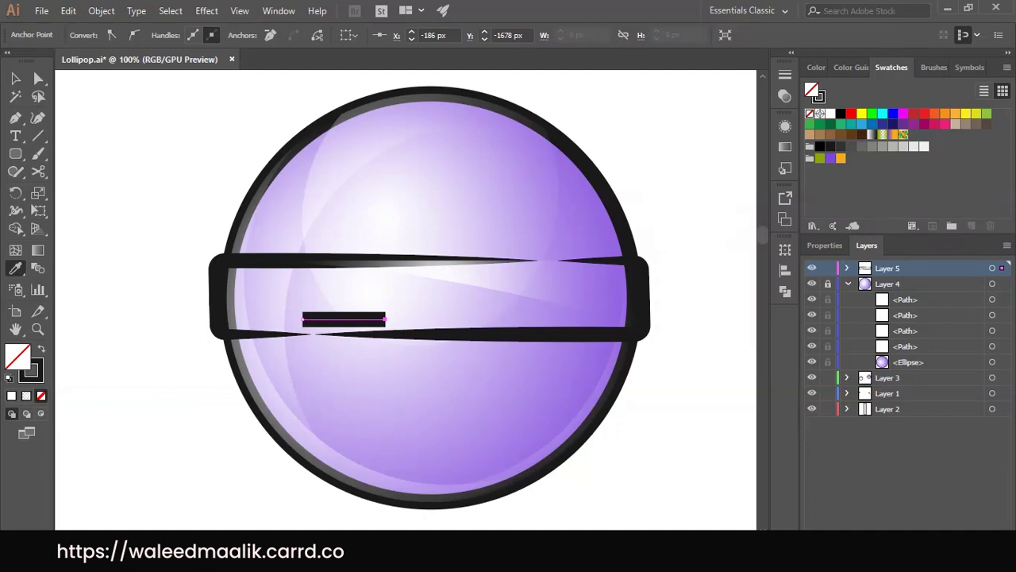
Give the line a leaf-shaped width profile at 10 pt and move it just above the band's lower-left edge
{"action": "key", "text": "v"}
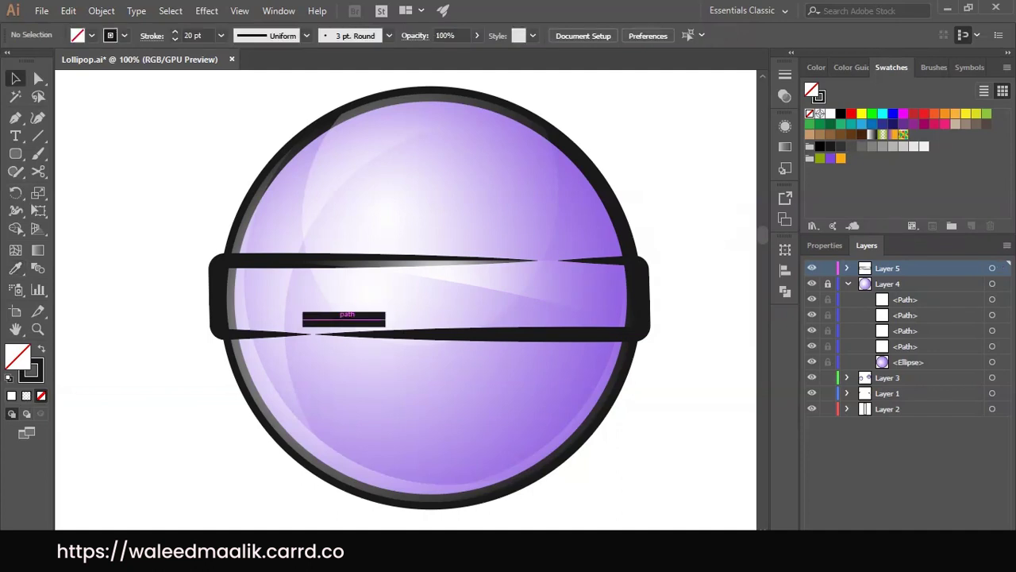
{"action": "left_click", "coordinate": [344, 319]}
{"action": "left_click", "coordinate": [307, 35]}
{"action": "left_click", "coordinate": [262, 84]}
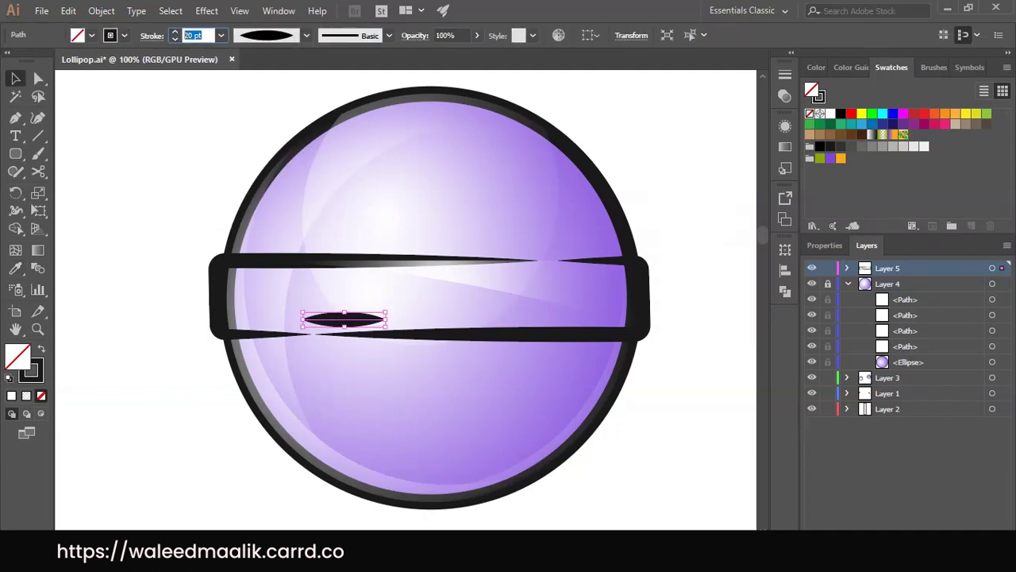
{"action": "type", "text": "10"}
{"action": "key", "text": "Tab"}
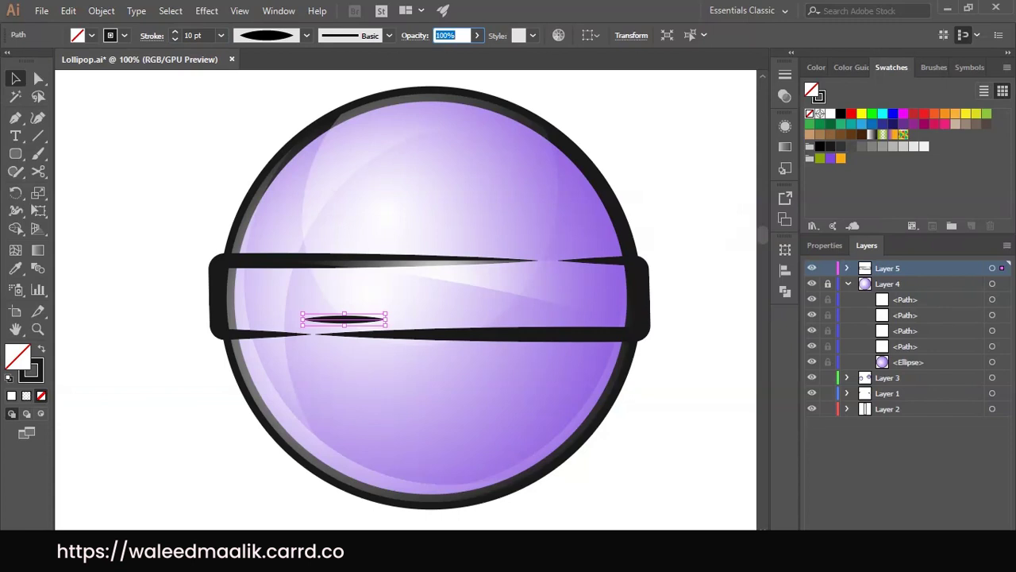
{"action": "key", "text": "ctrl+shift+a"}
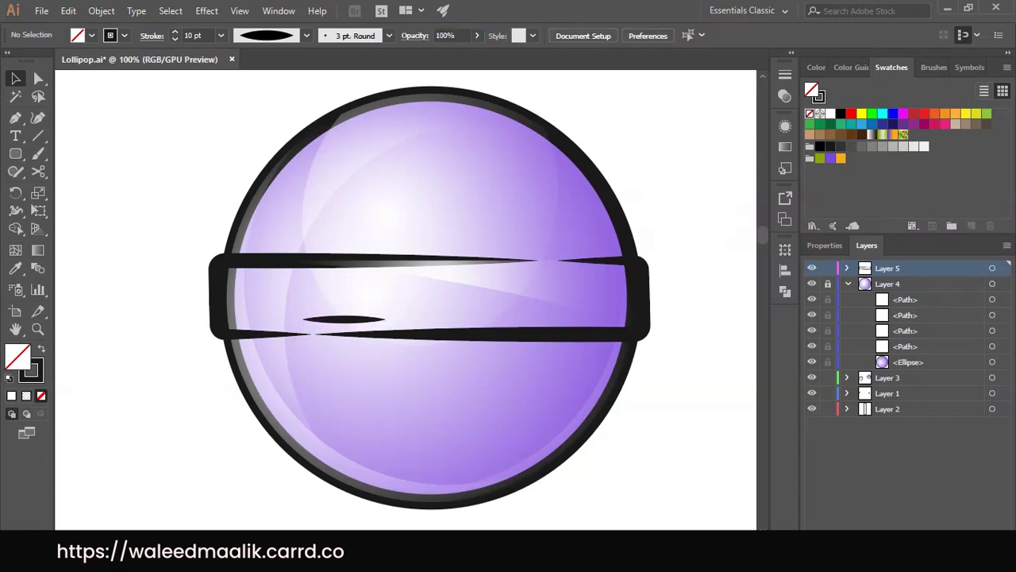
{"action": "key", "text": "ctrl+plus"}
{"action": "left_click_drag", "start_coordinate": [349, 323], "coordinate": [297, 330]}
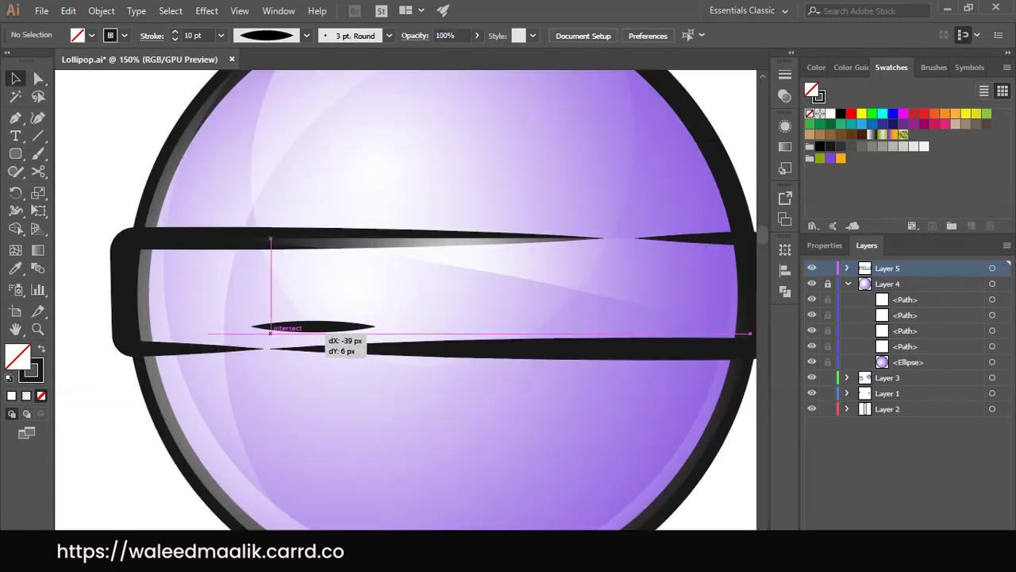
Zoom out to 33.33%, collapse Layer 4 and create a new layer
{"action": "key", "text": "a"}
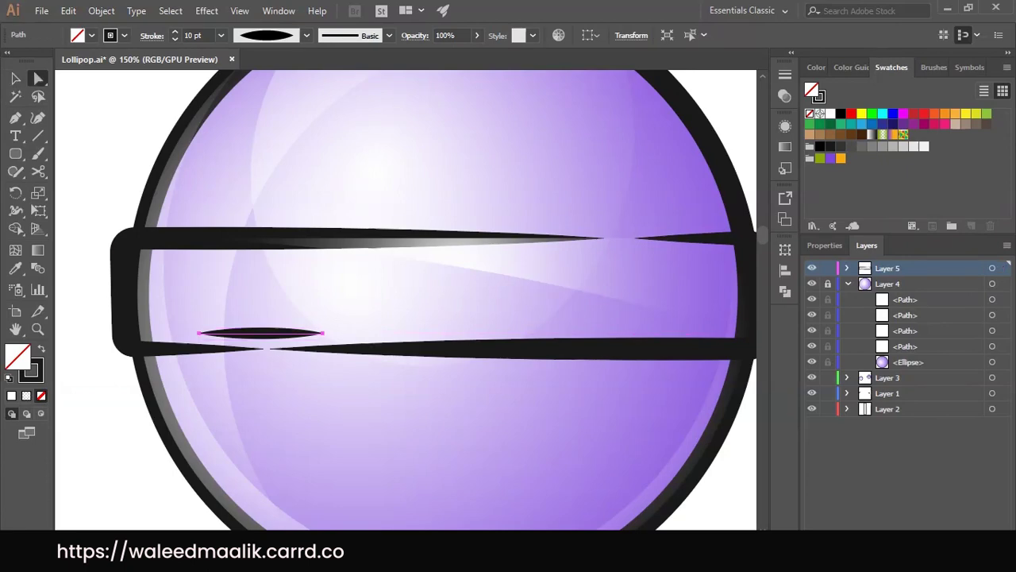
{"action": "key", "text": "ctrl+shift+a"}
{"action": "key", "text": "ctrl+minus"}
{"action": "key", "text": "ctrl+minus"}
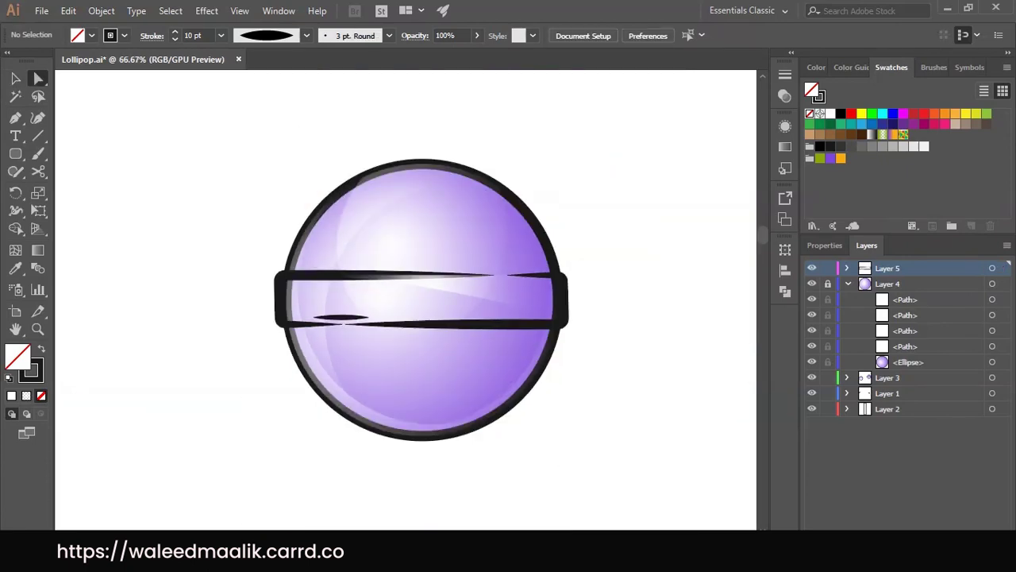
{"action": "key", "text": "ctrl+minus"}
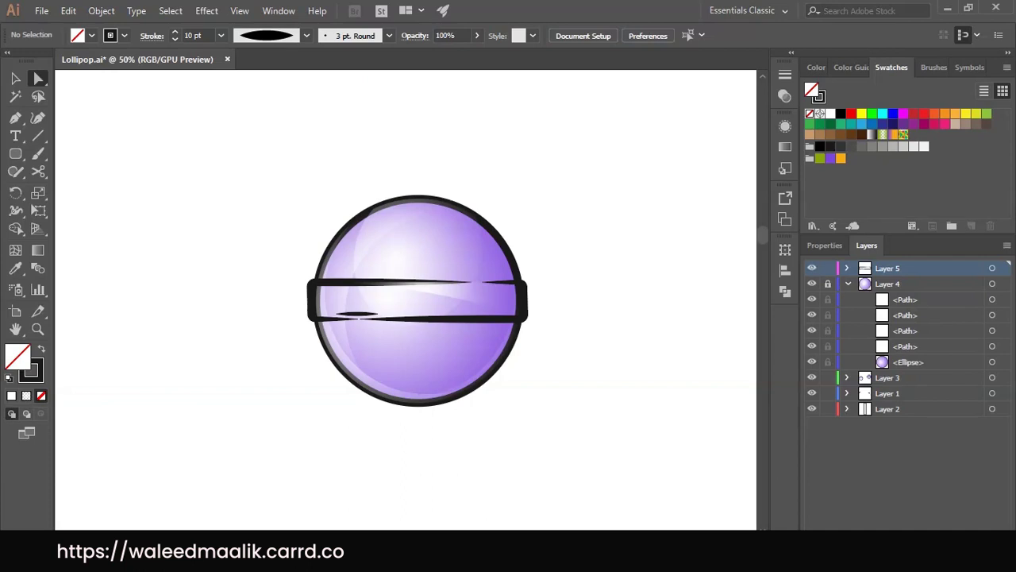
{"action": "key", "text": "ctrl+minus"}
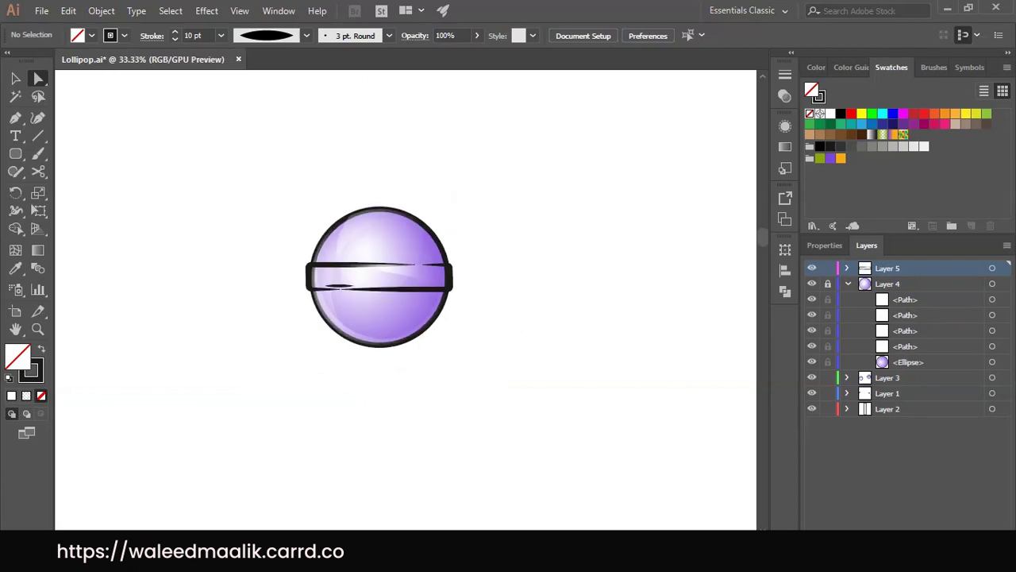
{"action": "left_click", "coordinate": [848, 284]}
{"action": "key", "text": "ctrl+l"}
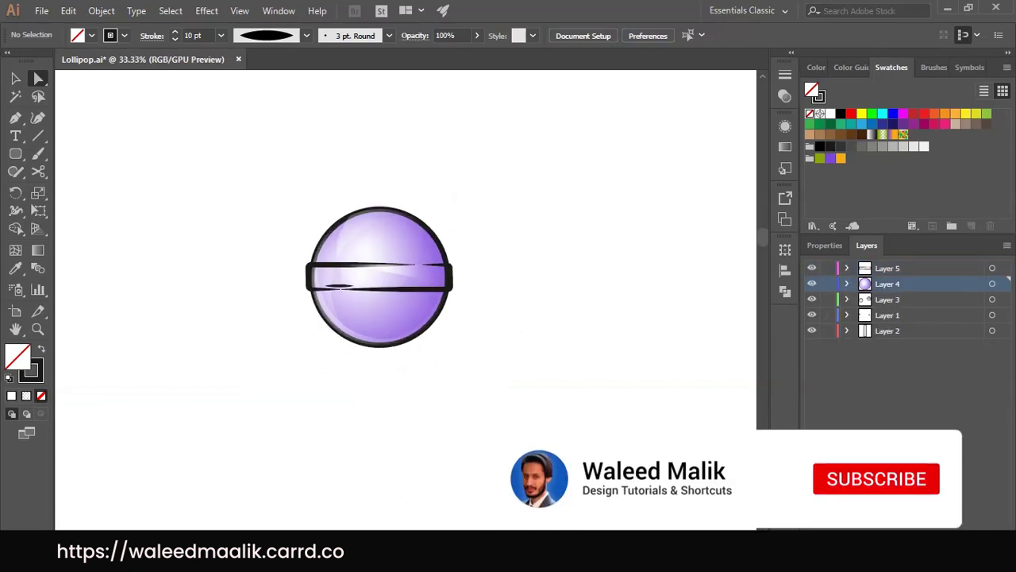
Move Layer 6 below Layer 4 and draw a tall stem rectangle below the candy
{"action": "key", "text": "ctrl+plus"}
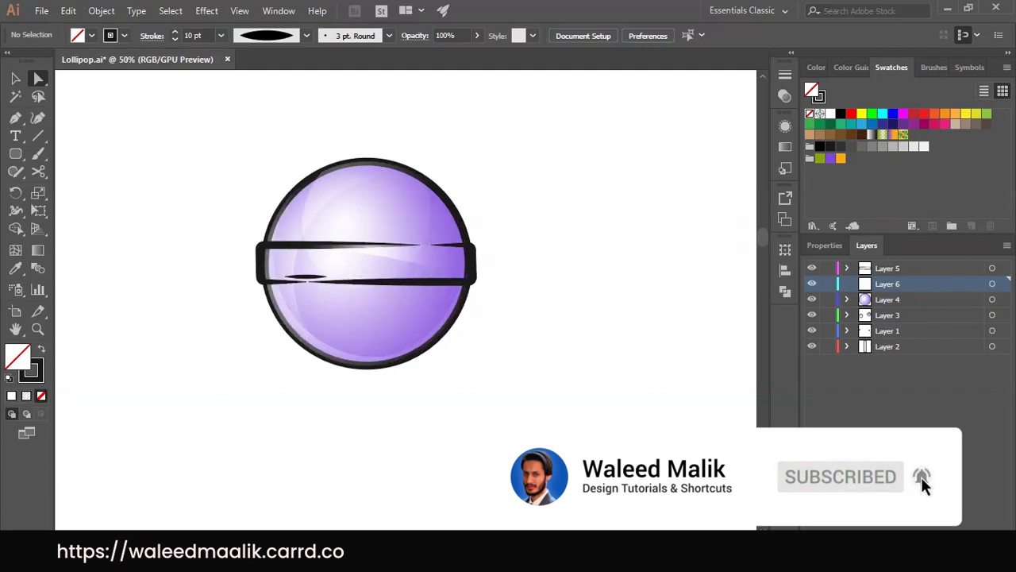
{"action": "left_click_drag", "start_coordinate": [887, 284], "coordinate": [887, 307]}
{"action": "scroll", "coordinate": [373, 262], "scroll_direction": "down", "scroll_amount": 3}
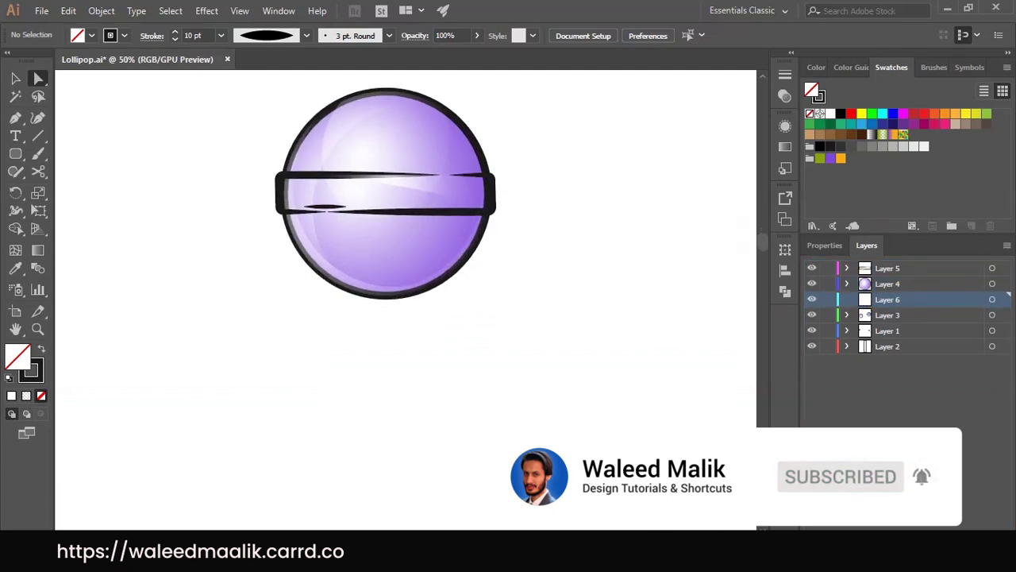
{"action": "key", "text": "l"}
{"action": "left_click", "coordinate": [15, 154]}
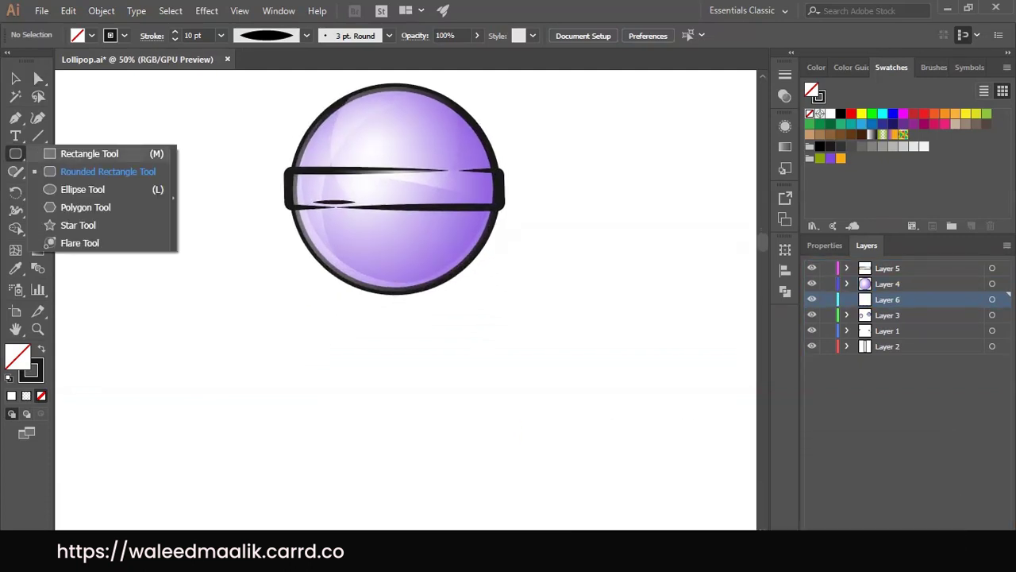
{"action": "left_click", "coordinate": [15, 154]}
{"action": "left_click", "coordinate": [89, 154]}
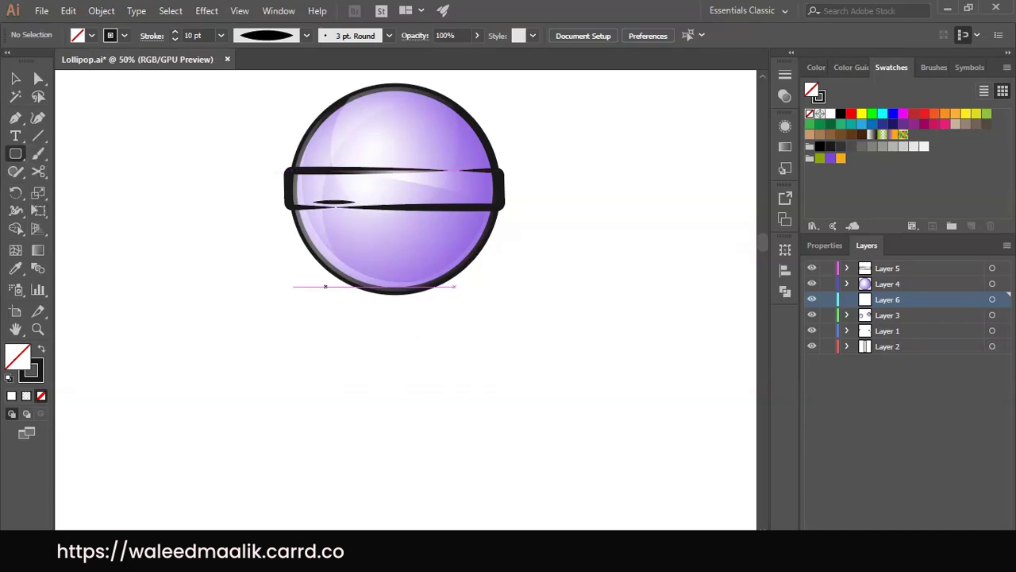
{"action": "left_click_drag", "start_coordinate": [385, 256], "coordinate": [421, 477]}
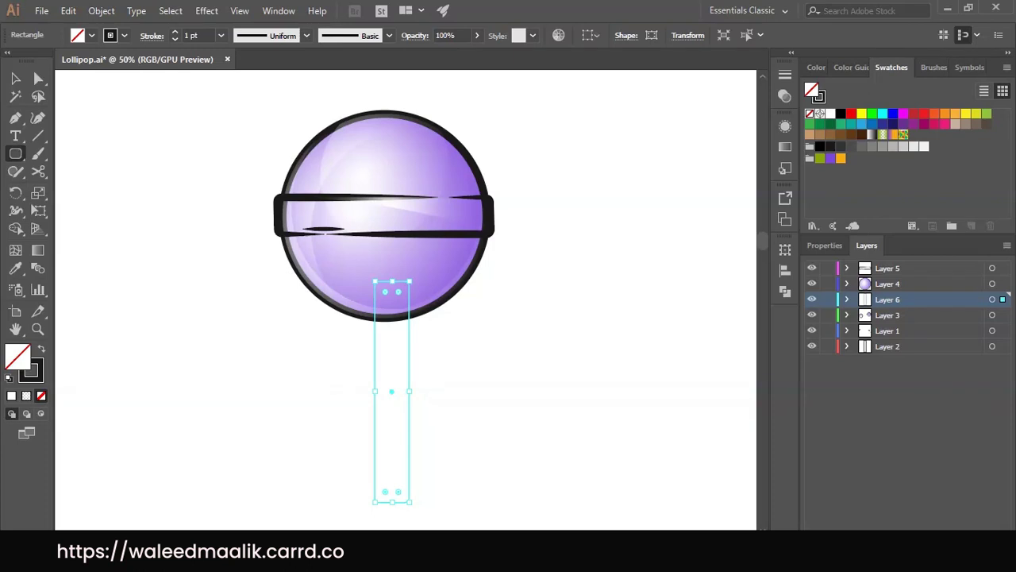
Set the stem's stroke weight to 20 pt
{"action": "left_click", "coordinate": [195, 35]}
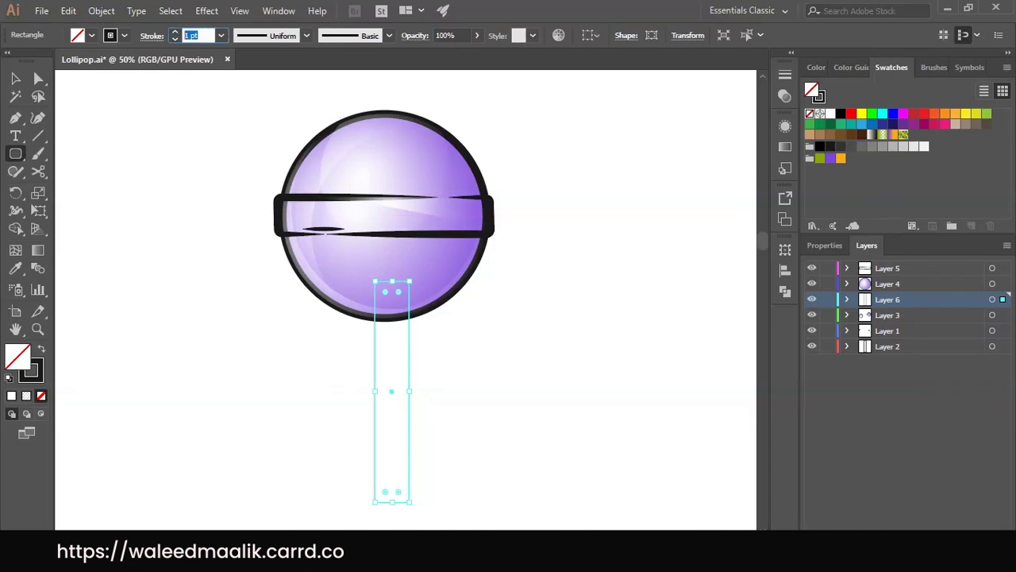
{"action": "type", "text": "15"}
{"action": "key", "text": "Tab"}
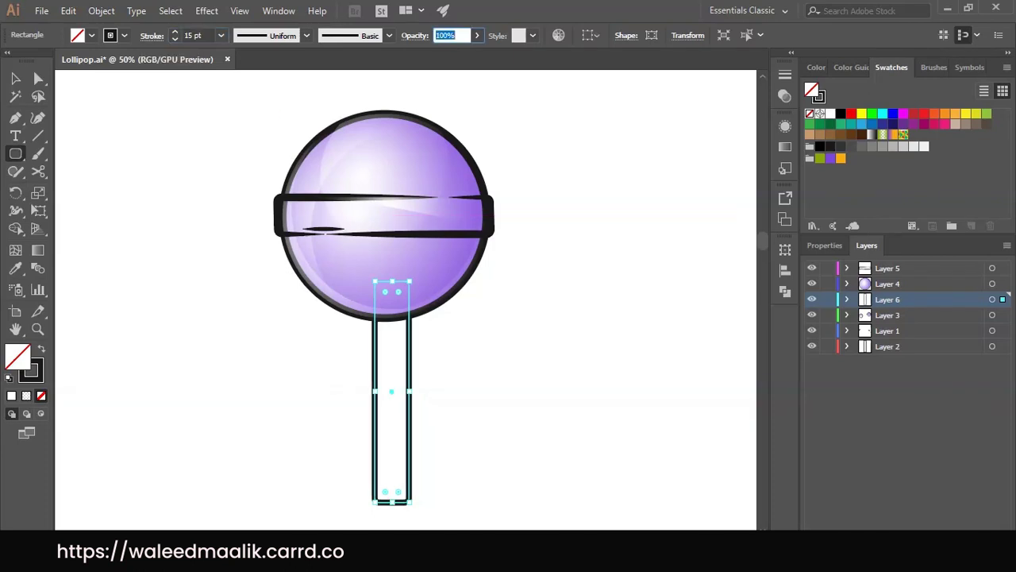
{"action": "key", "text": "shift+Tab"}
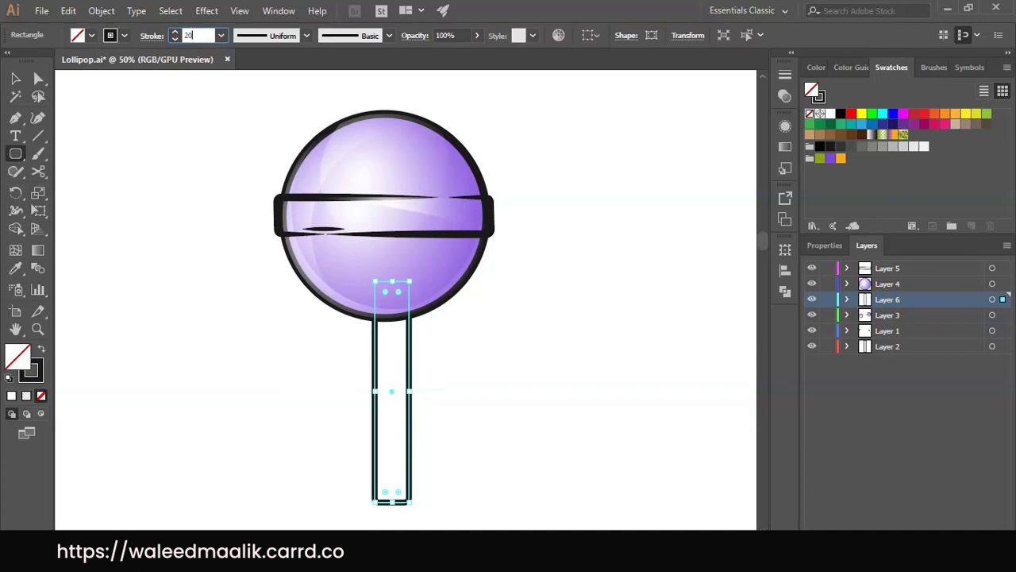
{"action": "type", "text": "0"}
{"action": "key", "text": "Tab"}
Centre the stem under the candy and nudge it into position
{"action": "key", "text": "v"}
{"action": "left_click", "coordinate": [421, 365]}
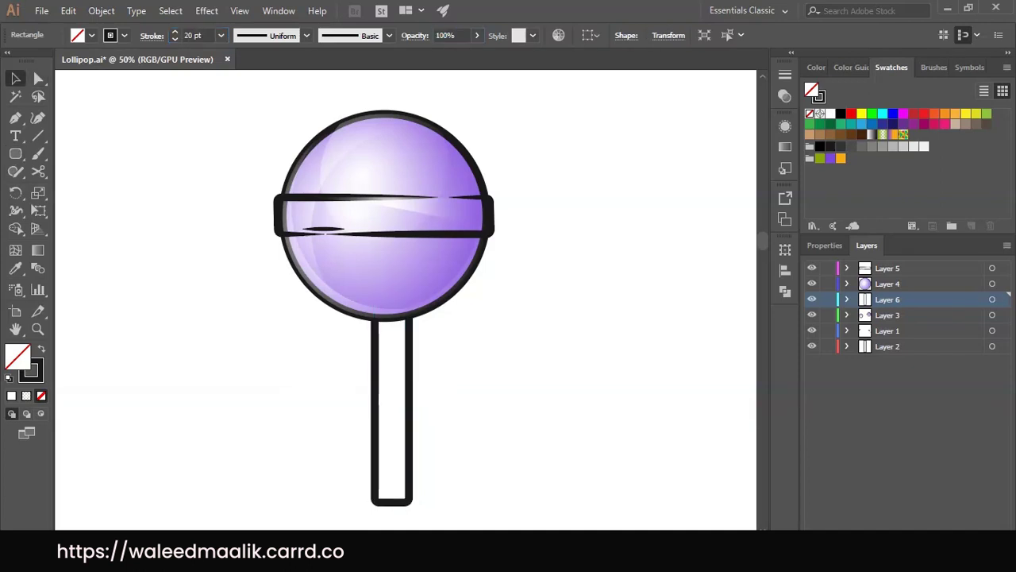
{"action": "left_click_drag", "start_coordinate": [427, 358], "coordinate": [328, 404]}
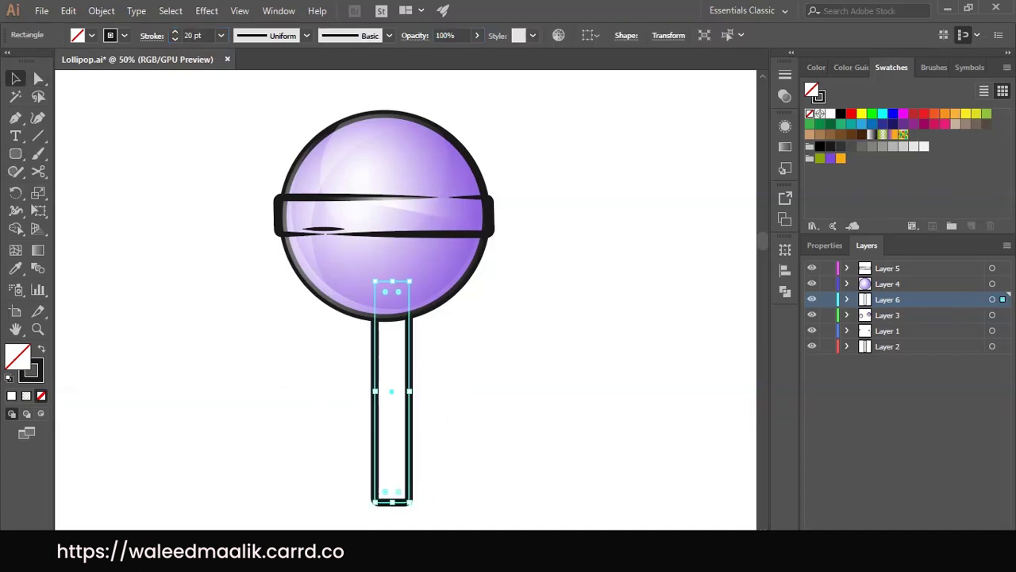
{"action": "left_click_drag", "start_coordinate": [392, 390], "coordinate": [385, 387]}
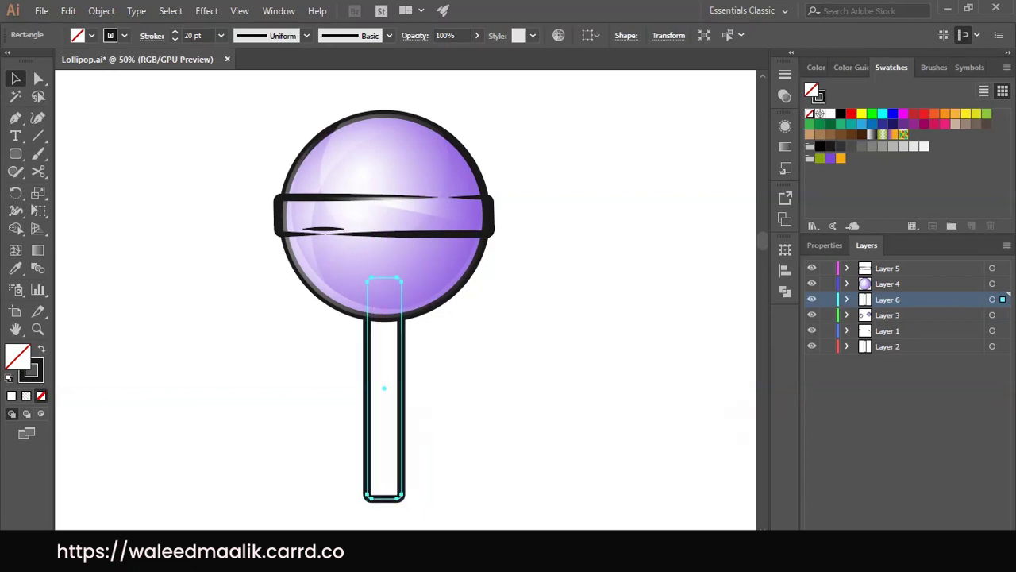
{"action": "key", "text": "shift+Up"}
{"action": "key", "text": "shift+Up"}
{"action": "key", "text": "shift+Down"}
{"action": "key", "text": "shift+Down"}
{"action": "key", "text": "shift+Down"}
{"action": "key", "text": "shift+Down"}
{"action": "key", "text": "shift+Down"}
{"action": "scroll", "coordinate": [405, 301], "scroll_direction": "down", "scroll_amount": 1}
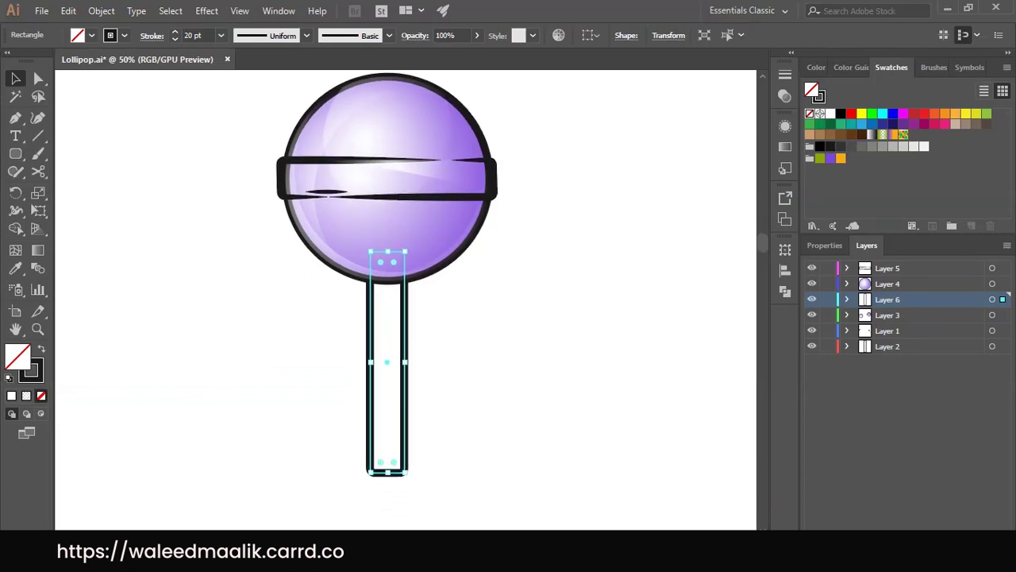
{"action": "left_click", "coordinate": [847, 283]}
Select the candy ball's Ellipse in Layer 4 and set its opacity to 90%
{"action": "left_click", "coordinate": [909, 361]}
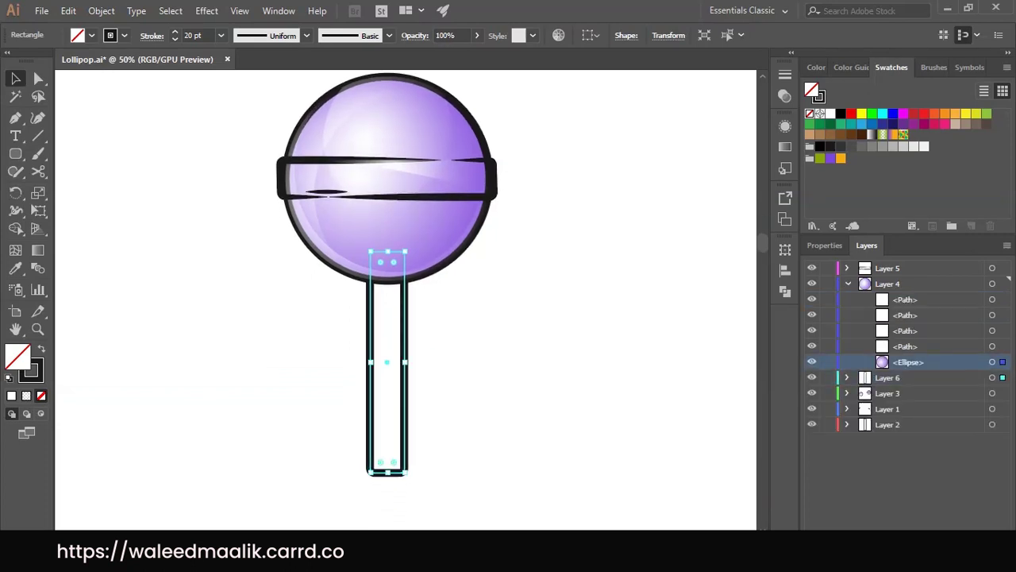
{"action": "left_click", "coordinate": [992, 361]}
{"action": "left_click", "coordinate": [445, 35]}
{"action": "type", "text": "80"}
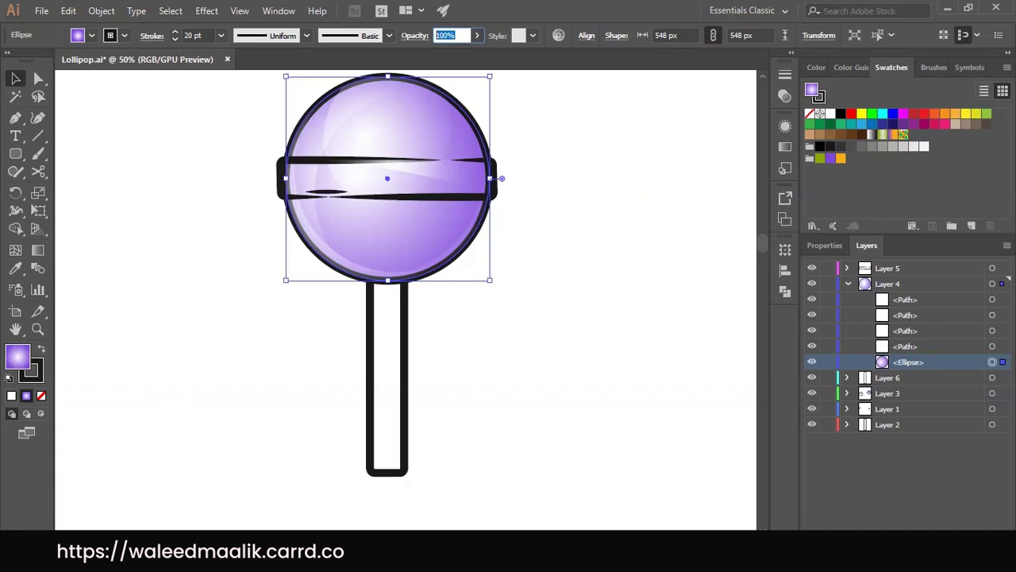
{"action": "key", "text": "Return"}
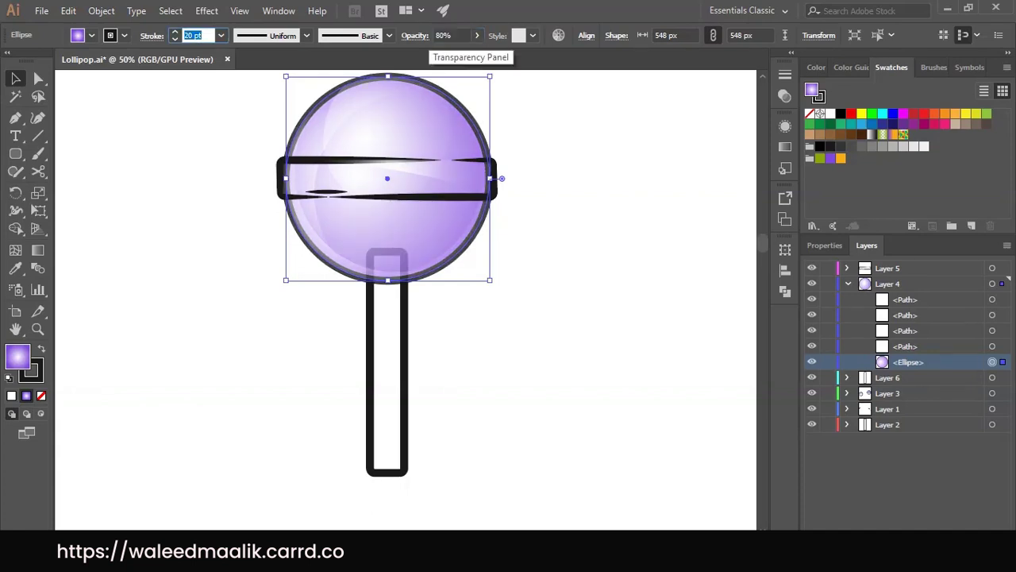
{"action": "left_click", "coordinate": [449, 35]}
{"action": "type", "text": "90"}
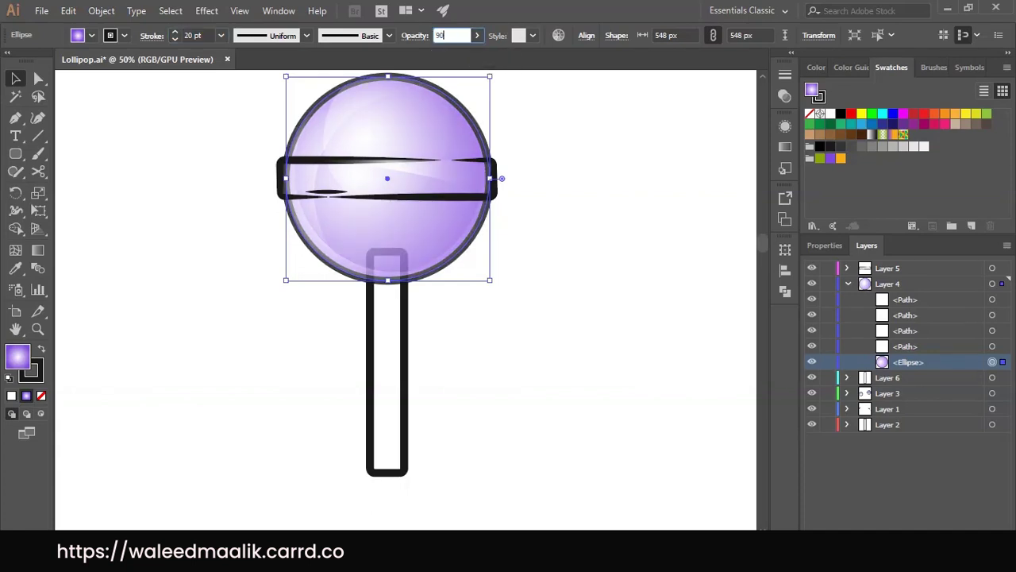
{"action": "key", "text": "Tab"}
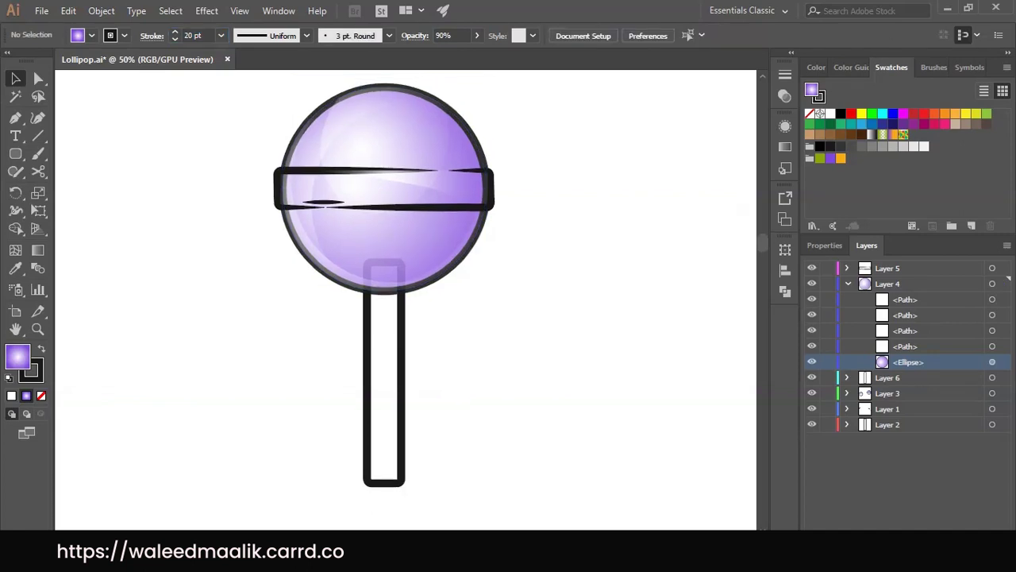
Draw a narrow, tall rectangle inside the stick and reset it to default colours
{"action": "key", "text": "ctrl+equal"}
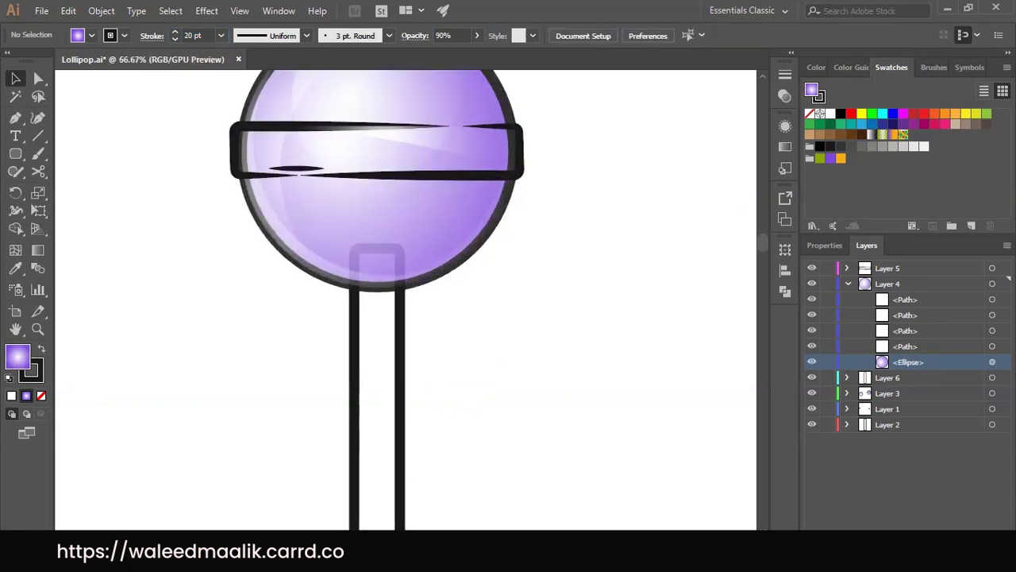
{"action": "scroll", "coordinate": [404, 300], "scroll_direction": "down", "scroll_amount": 2}
{"action": "key", "text": "p"}
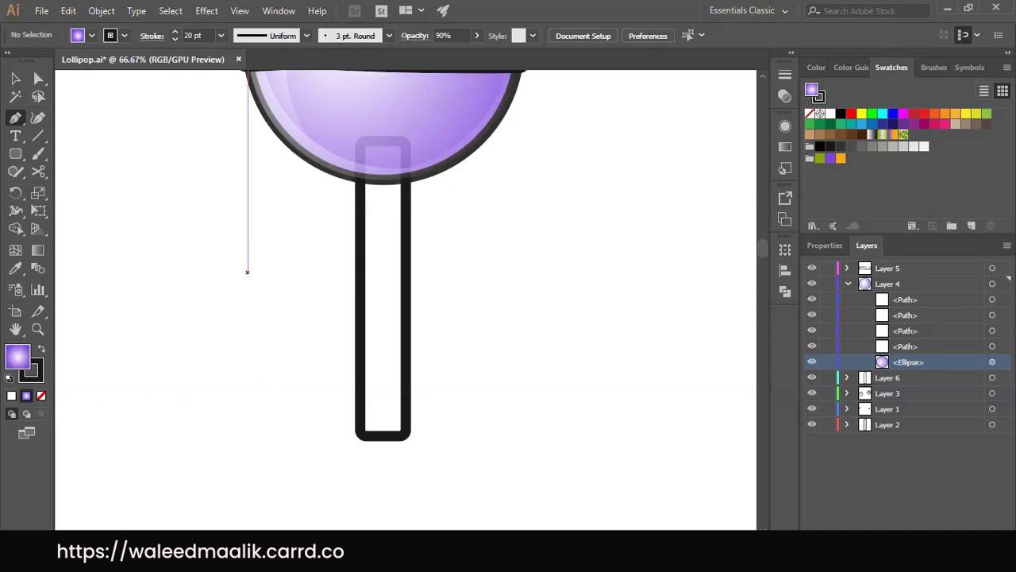
{"action": "left_click_drag", "start_coordinate": [15, 153], "coordinate": [47, 151]}
{"action": "left_click_drag", "start_coordinate": [375, 211], "coordinate": [387, 418]}
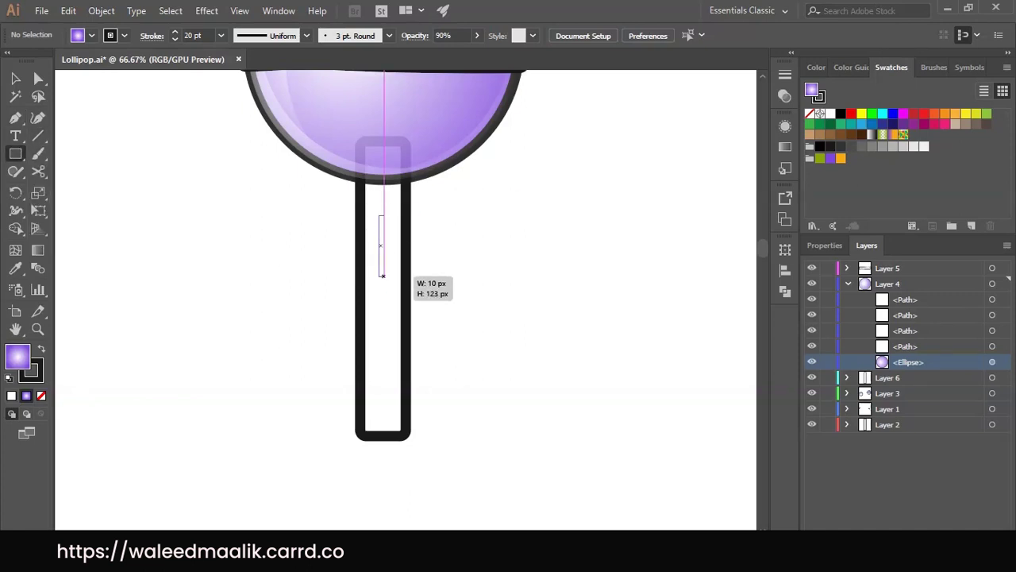
{"action": "key", "text": "ctrl+1"}
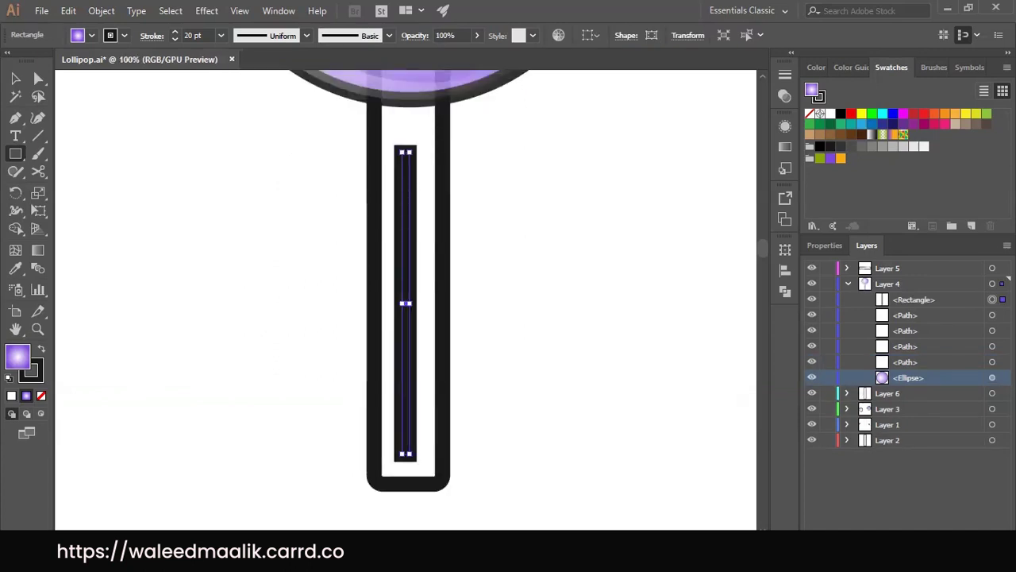
{"action": "key", "text": "shift+x"}
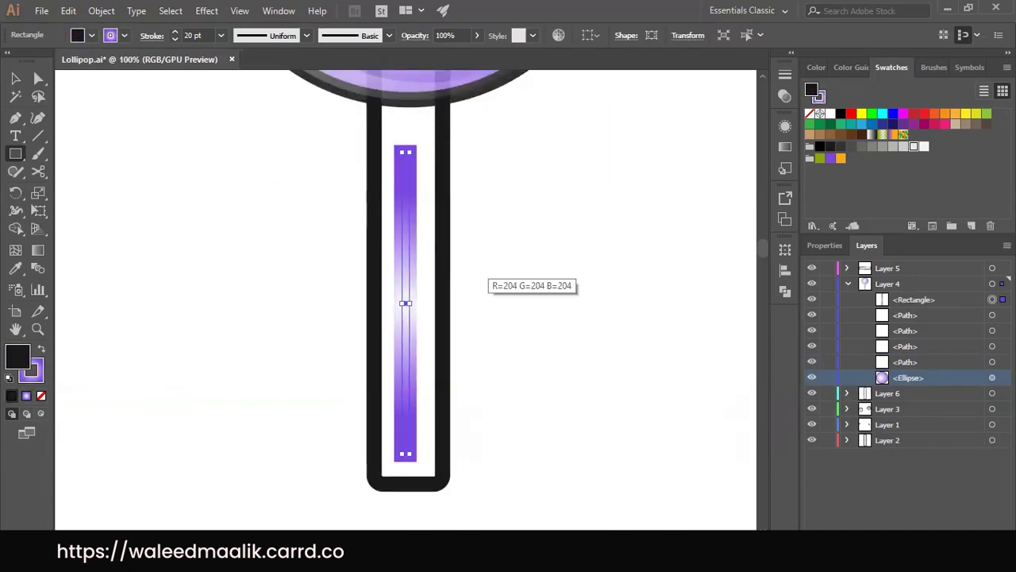
{"action": "key", "text": "d"}
{"action": "left_click", "coordinate": [30, 369]}
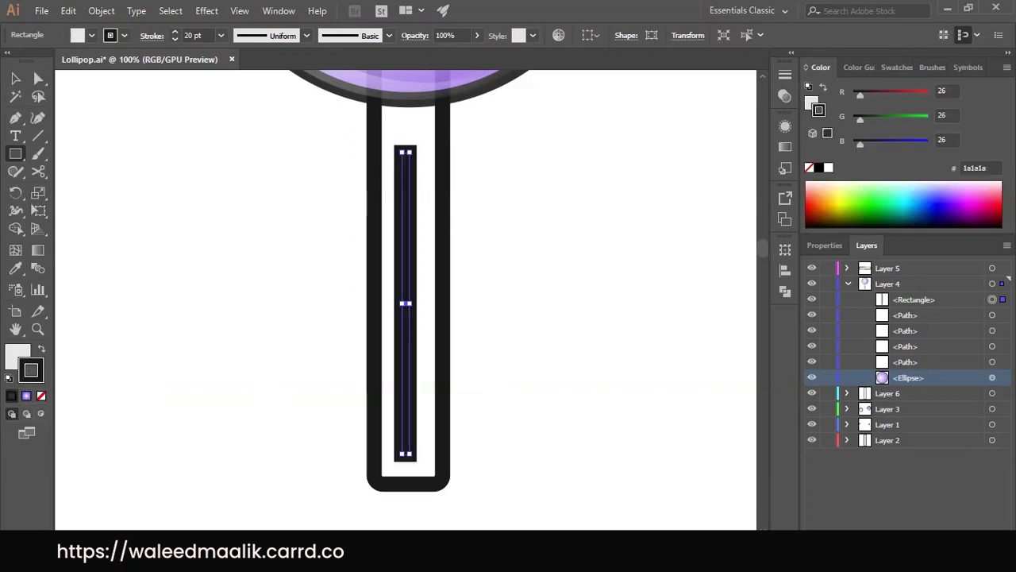
Remove the strip's outline, fill it light grey e6e6e6, and move it to the stick's right inner edge
{"action": "key", "text": "slash"}
{"action": "key", "text": "x"}
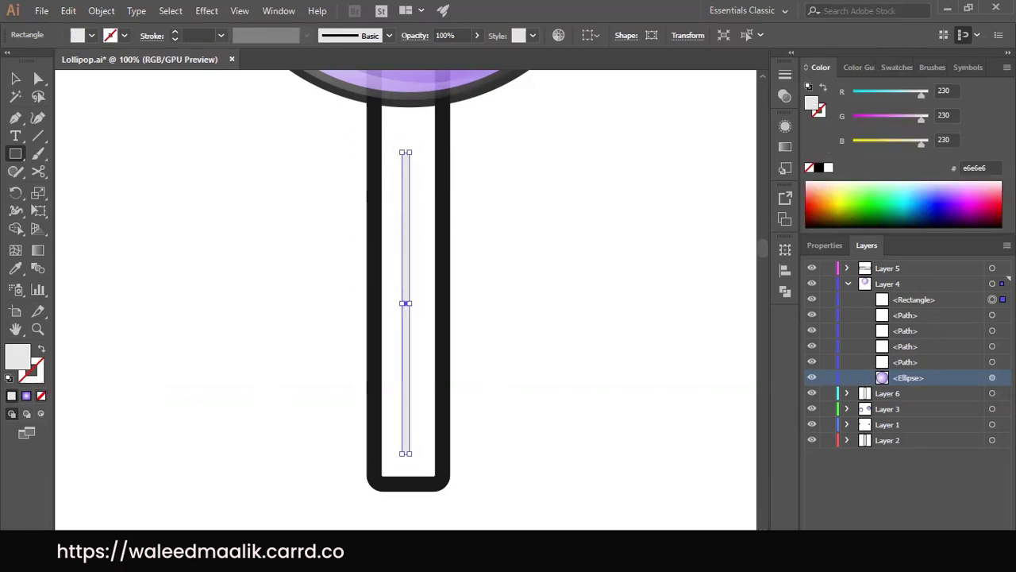
{"action": "key", "text": "v"}
{"action": "left_click_drag", "start_coordinate": [402, 243], "coordinate": [427, 218]}
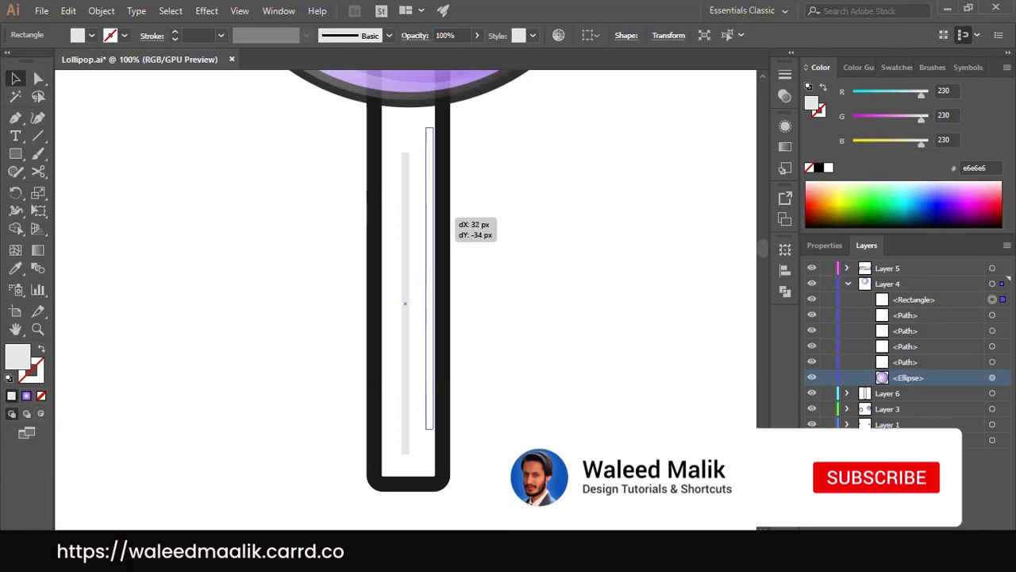
Stretch the grey strip to run the stick's full length and widen it to 13 px
{"action": "key", "text": "ctrl+equal"}
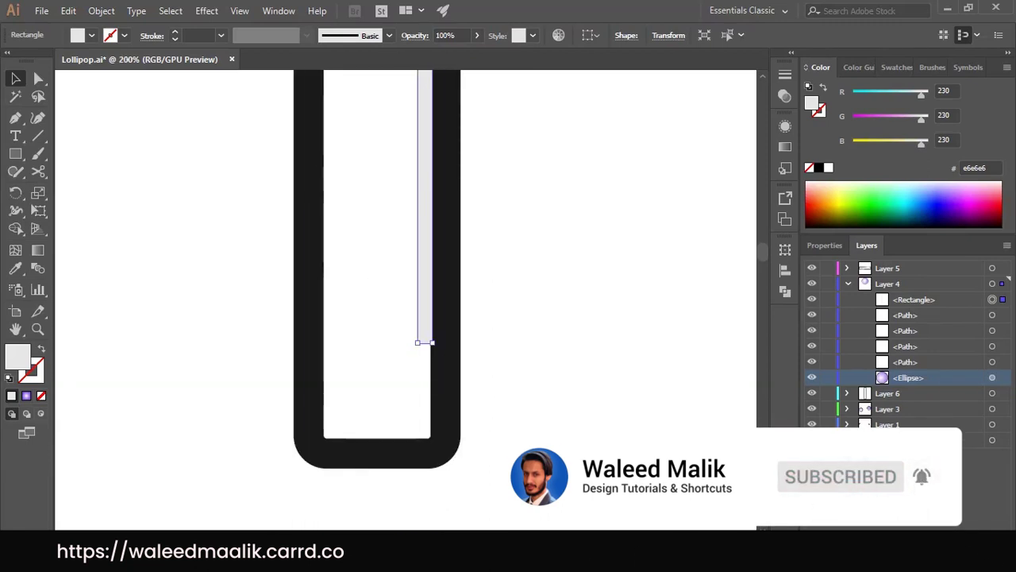
{"action": "key", "text": "ctrl+equal"}
{"action": "scroll", "coordinate": [405, 303], "scroll_direction": "down", "scroll_amount": 5}
{"action": "left_click_drag", "start_coordinate": [401, 353], "coordinate": [401, 497]}
{"action": "key", "text": "ctrl+minus"}
{"action": "key", "text": "ctrl+minus"}
{"action": "key", "text": "ctrl+minus"}
{"action": "key", "text": "ctrl+minus"}
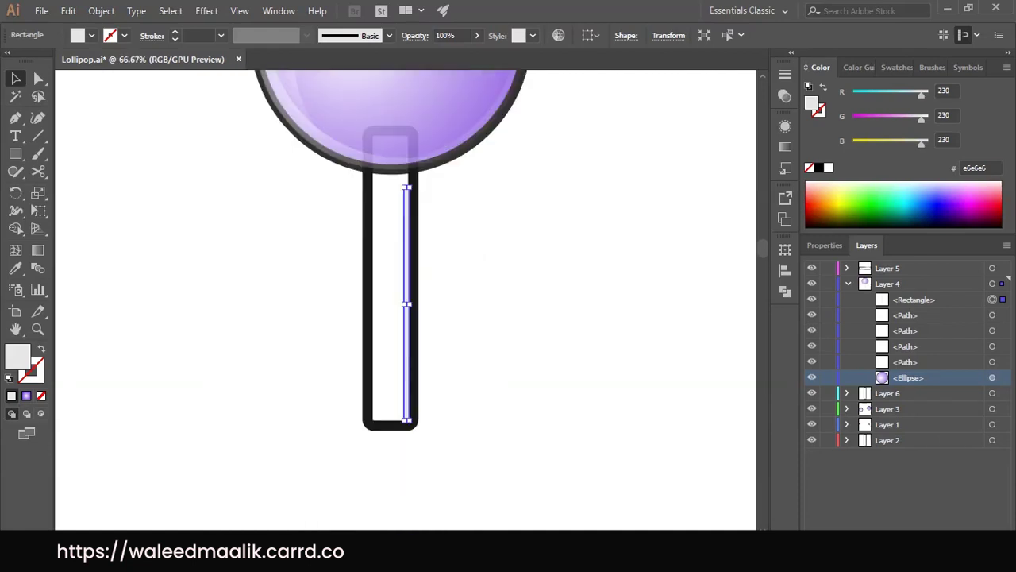
{"action": "key", "text": "ctrl+equal"}
{"action": "key", "text": "ctrl+equal"}
{"action": "key", "text": "ctrl+equal"}
{"action": "scroll", "coordinate": [411, 378], "scroll_direction": "up", "scroll_amount": 5}
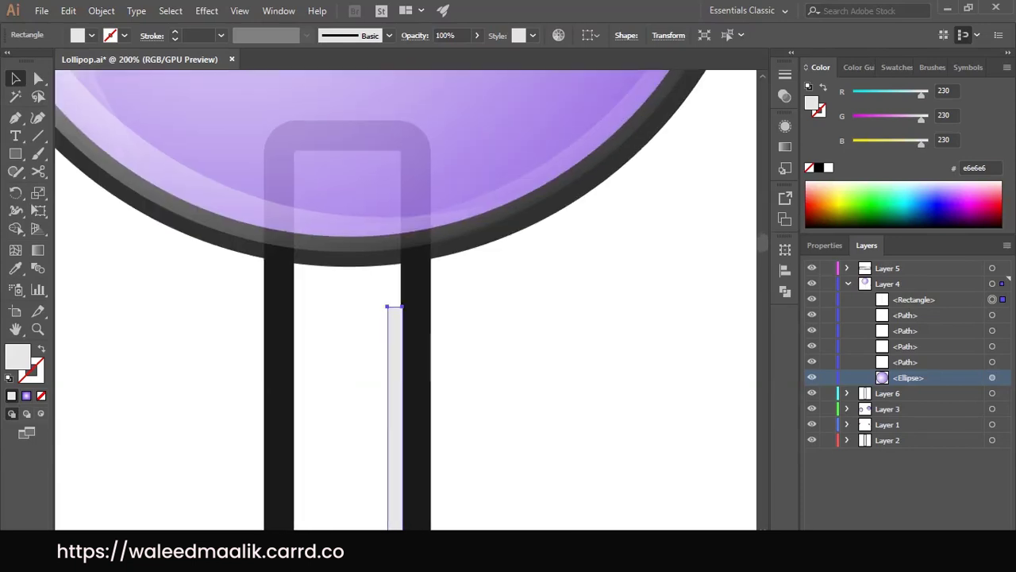
{"action": "key", "text": "ctrl+equal"}
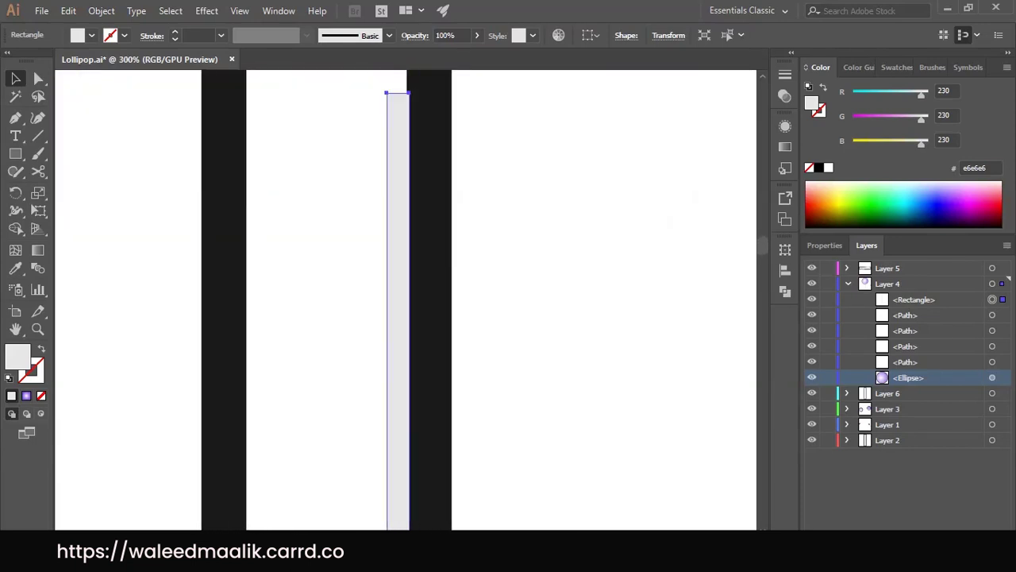
{"action": "scroll", "coordinate": [403, 381], "scroll_direction": "up", "scroll_amount": 5}
{"action": "left_click_drag", "start_coordinate": [400, 406], "coordinate": [399, 177]}
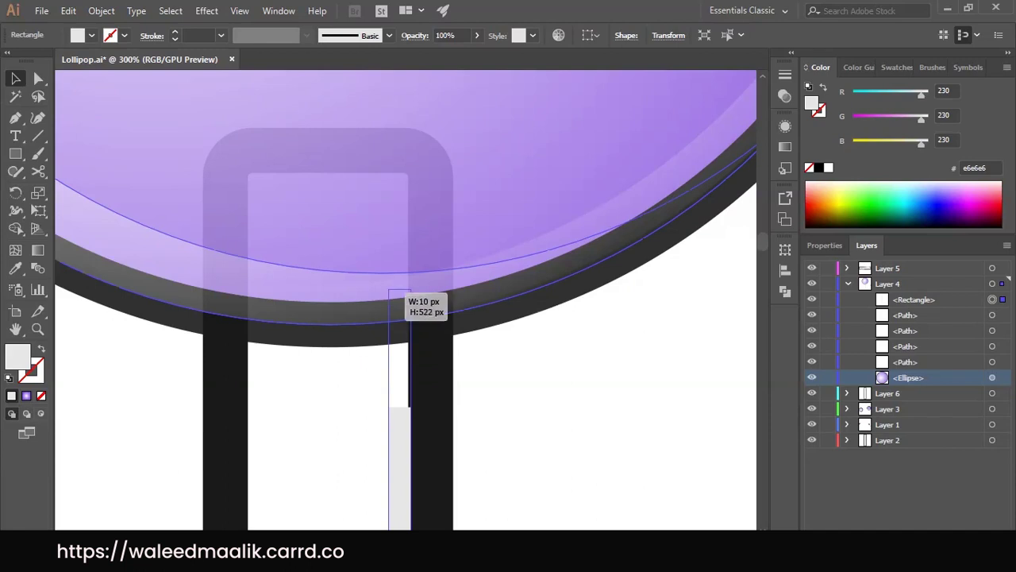
{"action": "scroll", "coordinate": [426, 318], "scroll_direction": "down", "scroll_amount": 5}
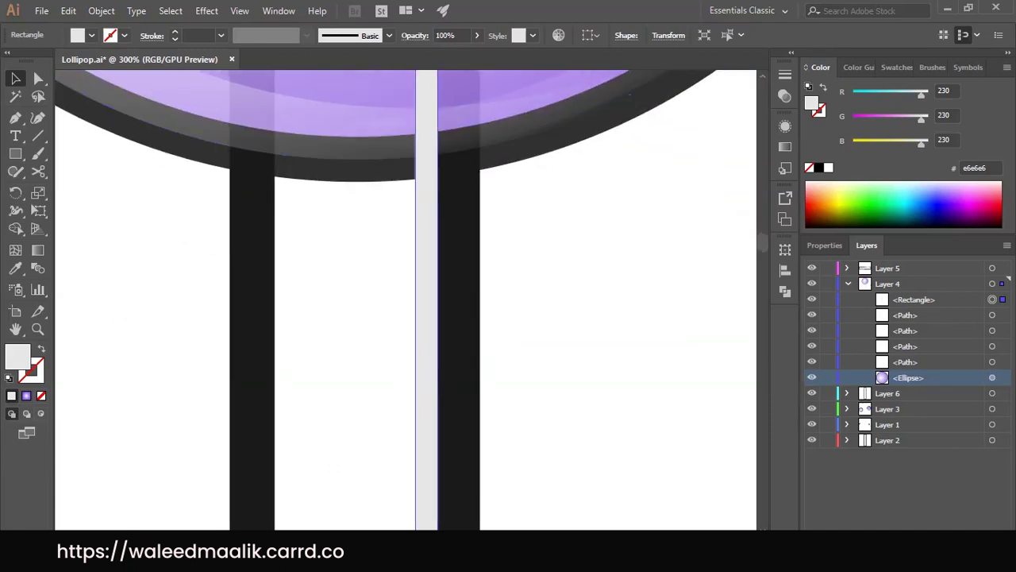
{"action": "key", "text": "ctrl+minus"}
{"action": "key", "text": "ctrl+minus"}
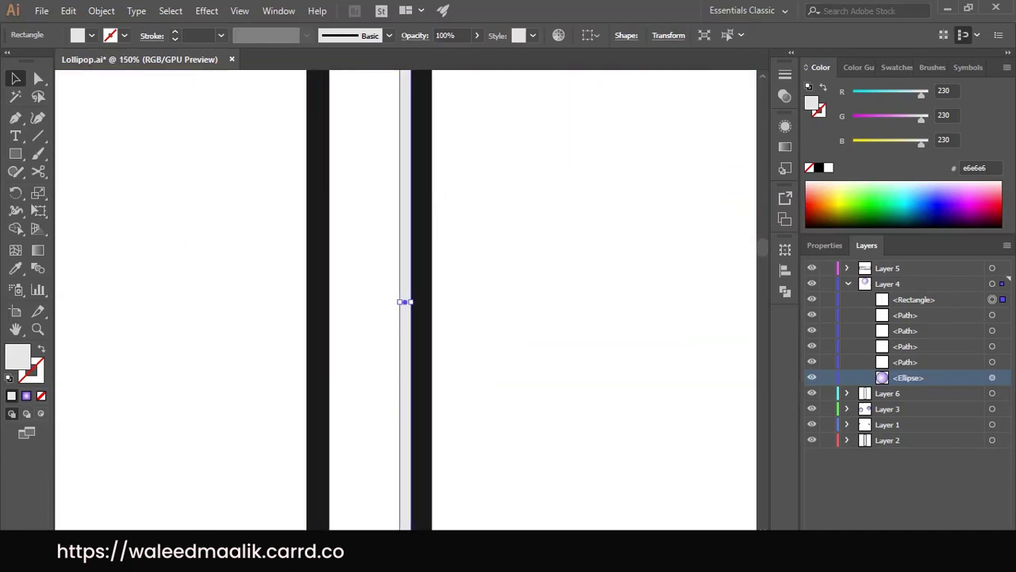
{"action": "left_click_drag", "start_coordinate": [410, 301], "coordinate": [414, 302]}
Send the grey strip behind the candy ball
{"action": "key", "text": "ctrl+shift+a"}
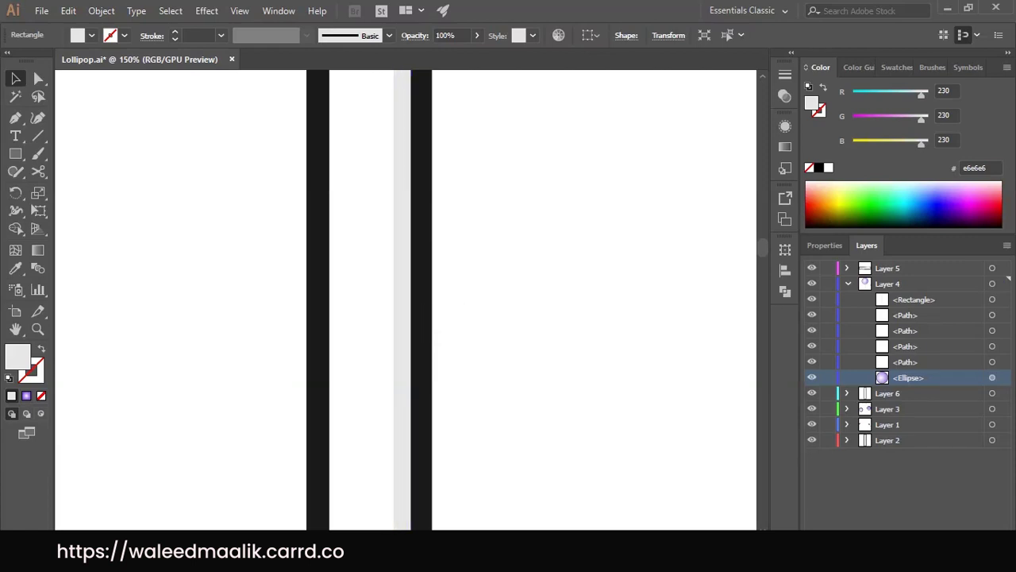
{"action": "key", "text": "ctrl+minus"}
{"action": "key", "text": "ctrl+minus"}
{"action": "key", "text": "ctrl+minus"}
{"action": "key", "text": "ctrl+minus"}
{"action": "key", "text": "ctrl+plus"}
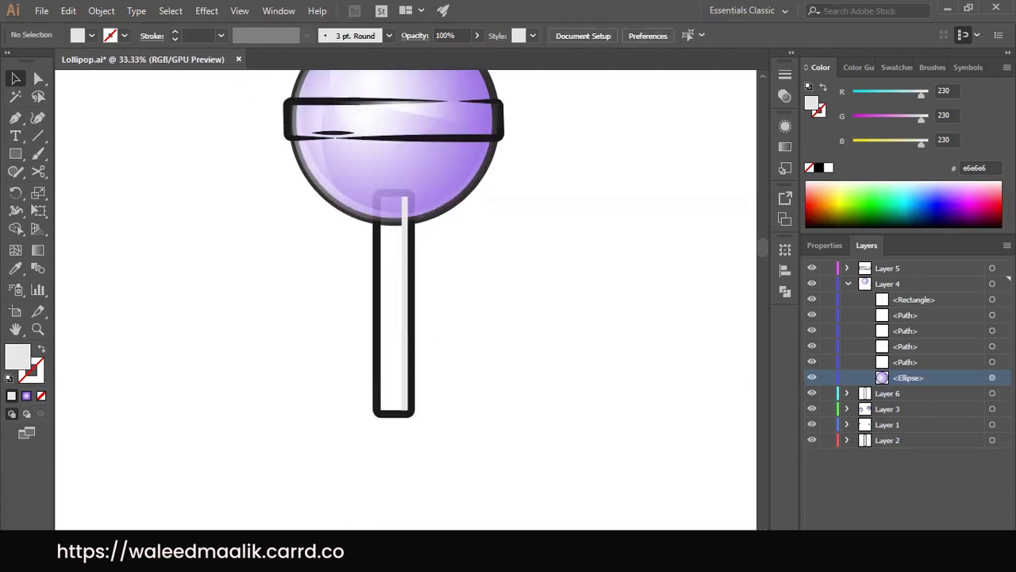
{"action": "left_click", "coordinate": [407, 269]}
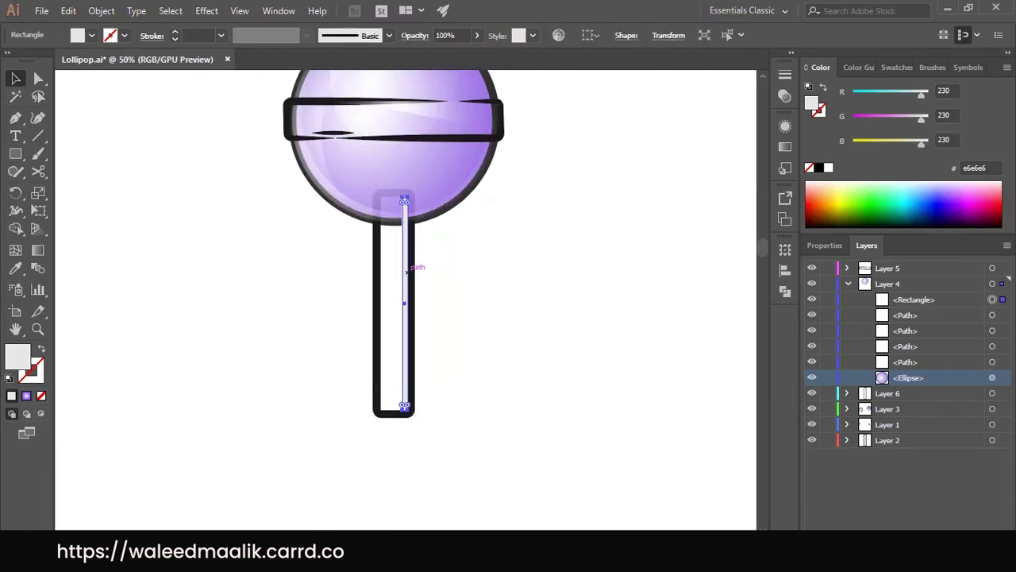
{"action": "key", "text": "ctrl+shift+bracketleft"}
{"action": "key", "text": "ctrl+shift+a"}
{"action": "scroll", "coordinate": [389, 278], "scroll_direction": "up", "scroll_amount": 2}
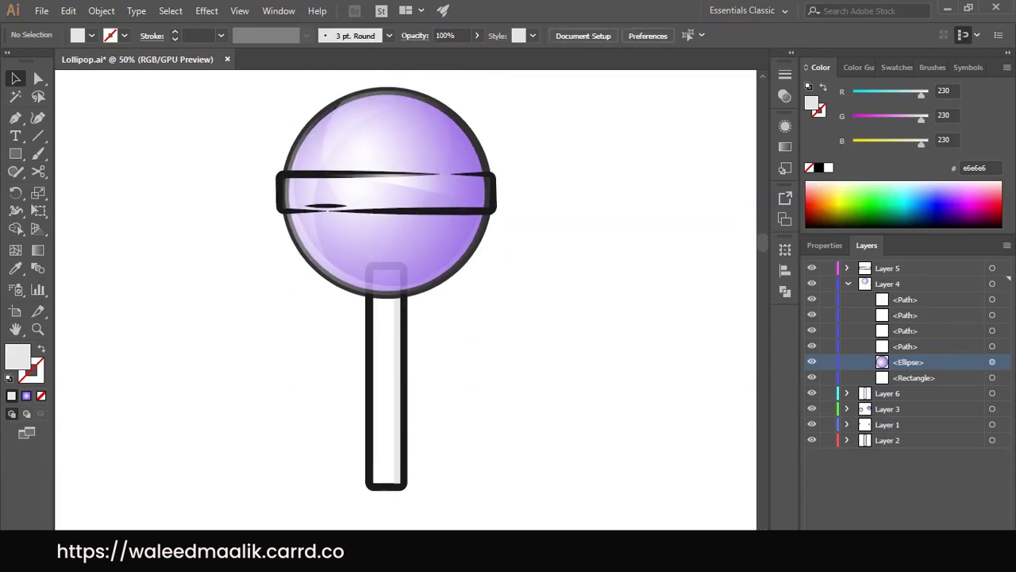
Select all lollipop parts, group them, and keep the group centred
{"action": "key", "text": "ctrl+minus"}
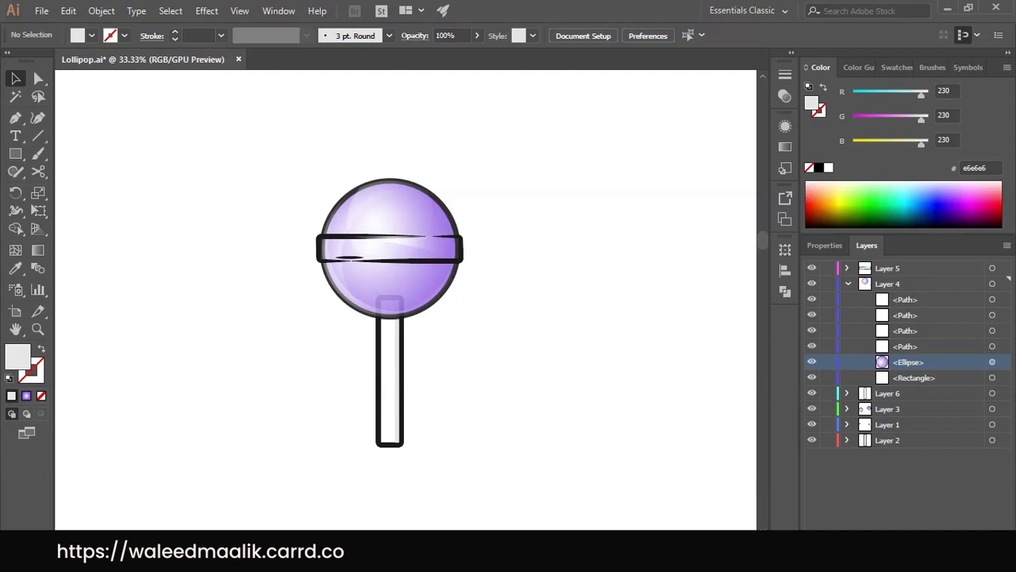
{"action": "left_click", "coordinate": [848, 284]}
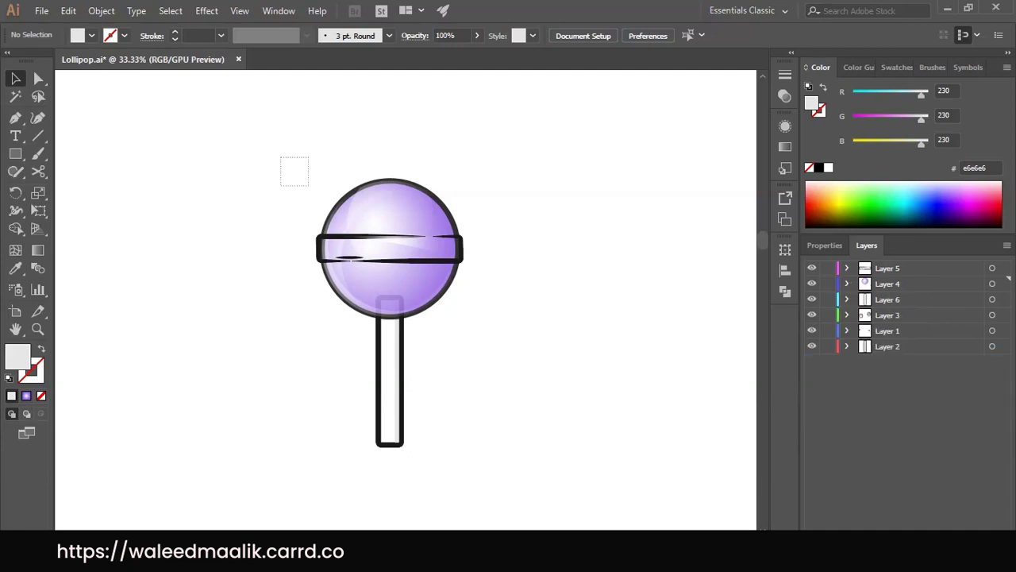
{"action": "left_click_drag", "start_coordinate": [308, 187], "coordinate": [471, 452]}
{"action": "right_click", "coordinate": [413, 237]}
{"action": "left_click", "coordinate": [449, 331]}
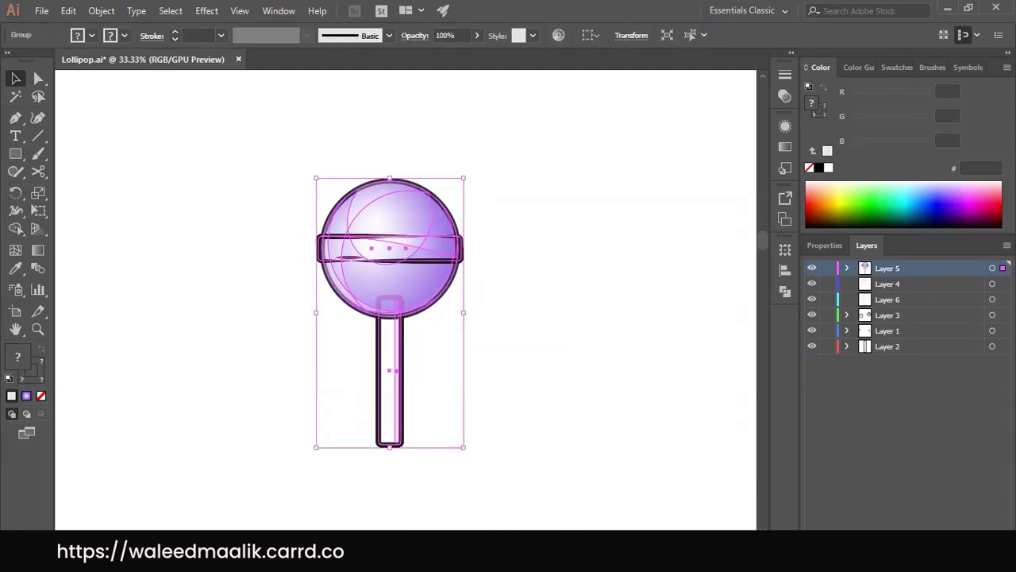
{"action": "mouse_move", "coordinate": [429, 295]}
{"action": "left_mouse_down"}
{"action": "mouse_move", "coordinate": [343, 295]}
{"action": "mouse_move", "coordinate": [418, 295]}
{"action": "left_mouse_up"}
{"action": "key", "text": "ctrl+shift+a"}
Add a new Layer 7 above Layer 4
{"action": "key", "text": "ctrl+minus"}
{"action": "left_click", "coordinate": [913, 284]}
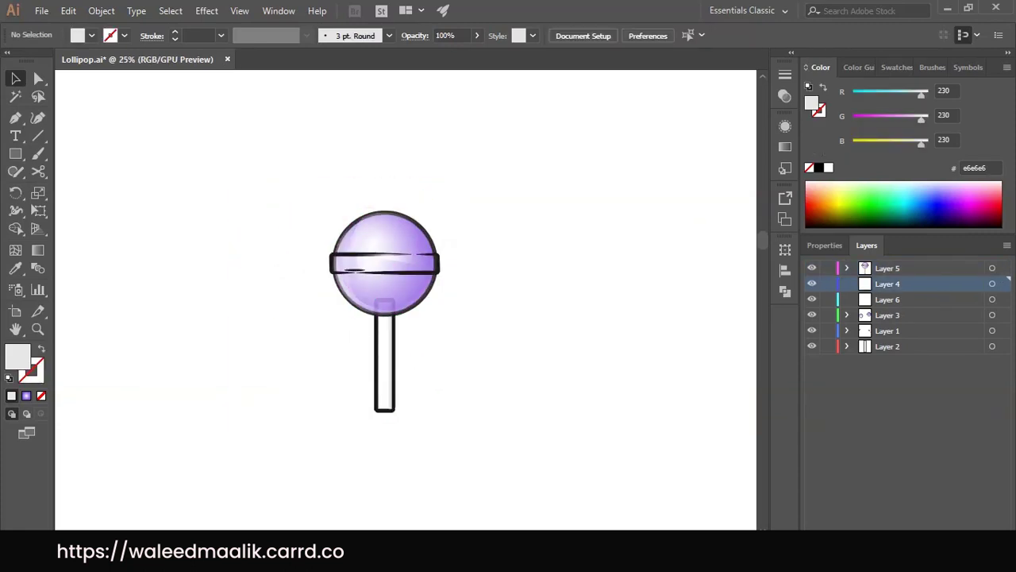
{"action": "key", "text": "ctrl+l"}
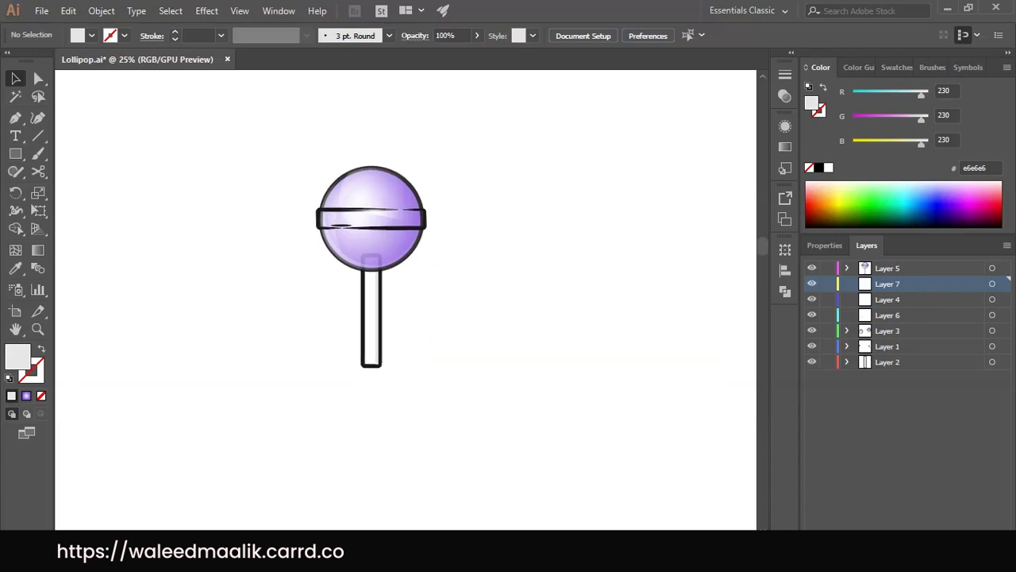
{"action": "key", "text": "ctrl+minus"}
{"action": "left_click", "coordinate": [15, 153]}
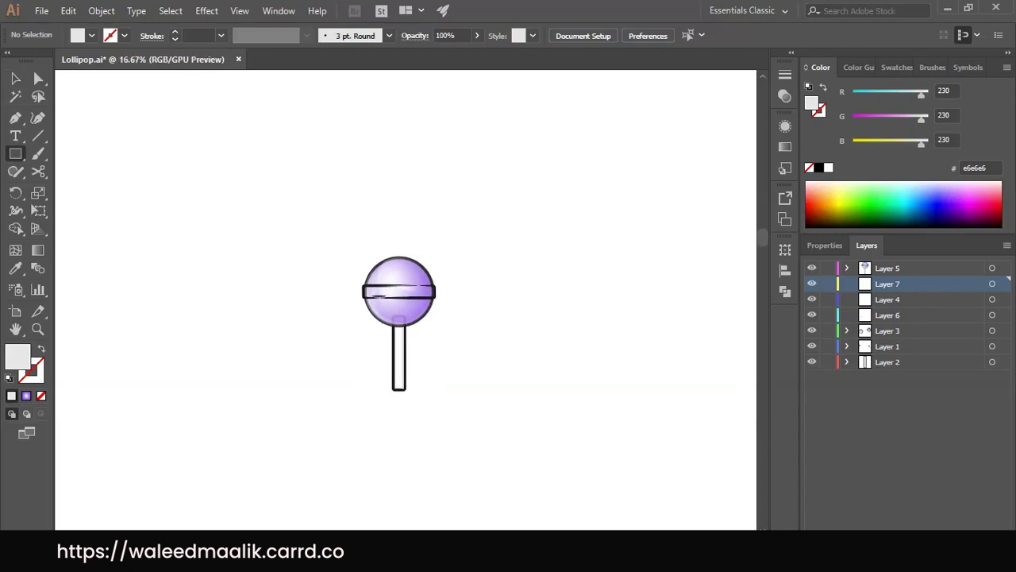
Draw a square covering the artboard and fill it bright yellow #eaff1f
{"action": "left_click_drag", "start_coordinate": [183, 123], "coordinate": [626, 500]}
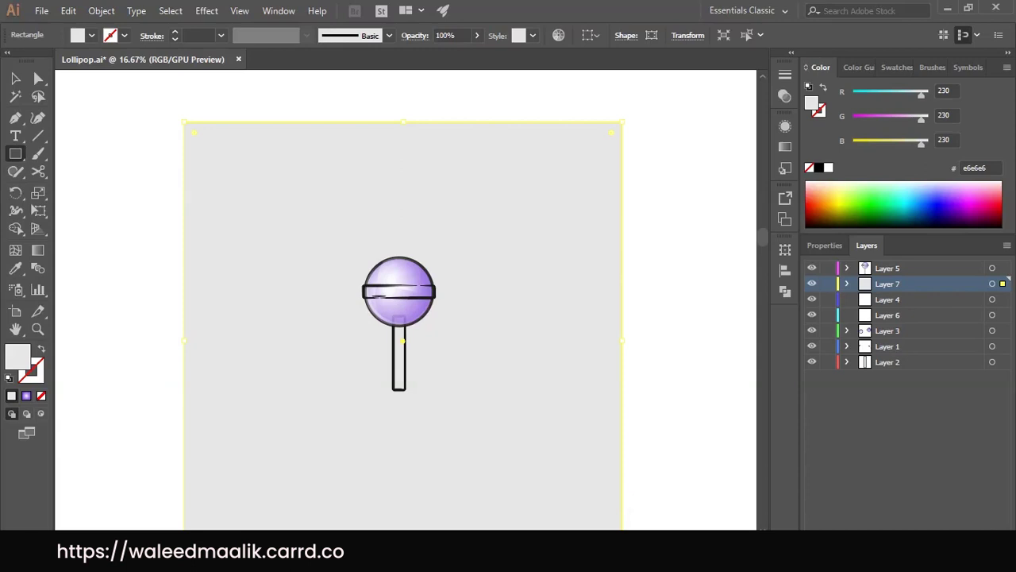
{"action": "key", "text": "ctrl+plus"}
{"action": "scroll", "coordinate": [405, 301], "scroll_direction": "up", "scroll_amount": 2}
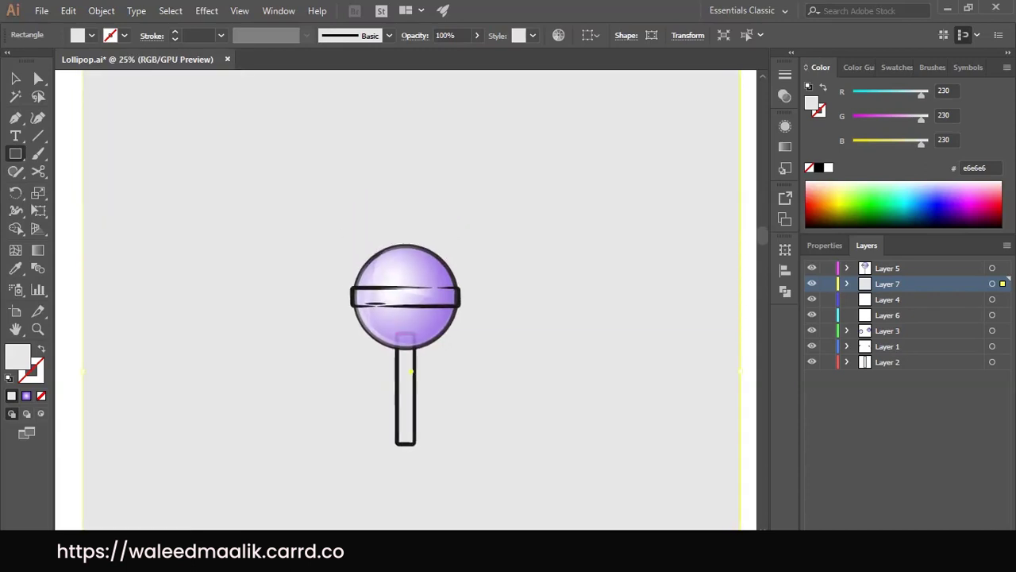
{"action": "left_click", "coordinate": [854, 205]}
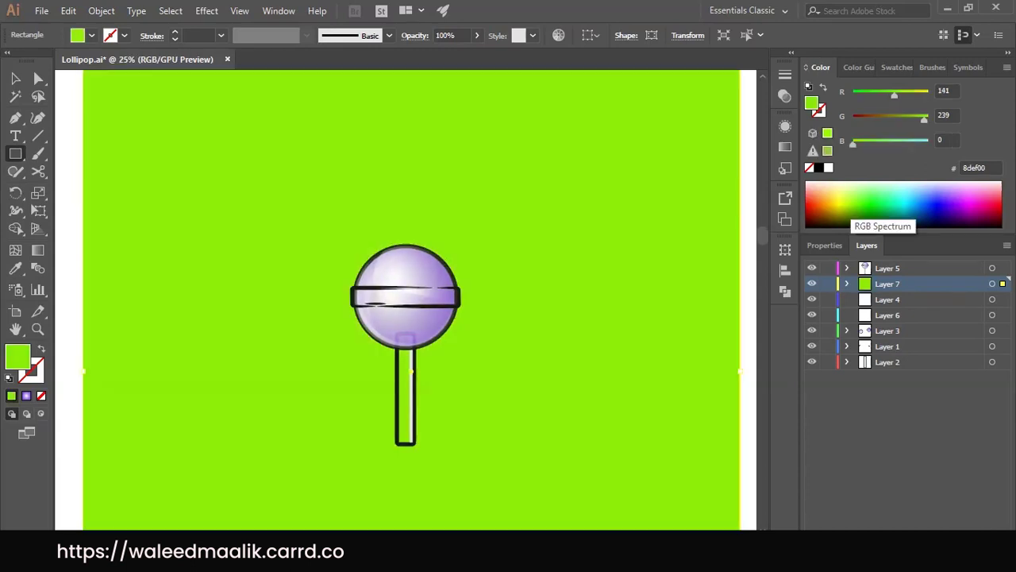
{"action": "left_click", "coordinate": [849, 203]}
{"action": "left_click_drag", "start_coordinate": [904, 94], "coordinate": [891, 94]}
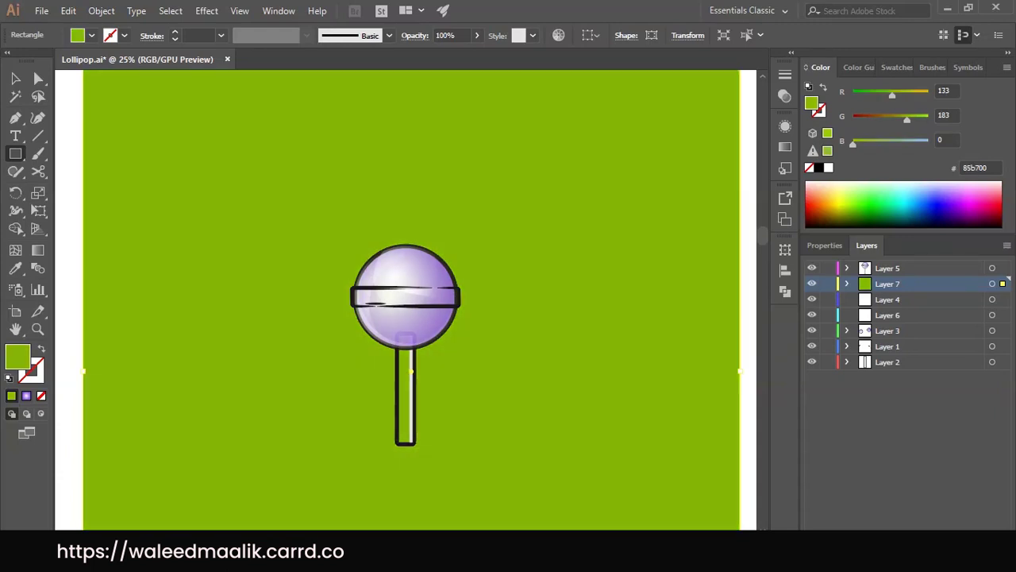
{"action": "left_click_drag", "start_coordinate": [849, 203], "coordinate": [839, 199]}
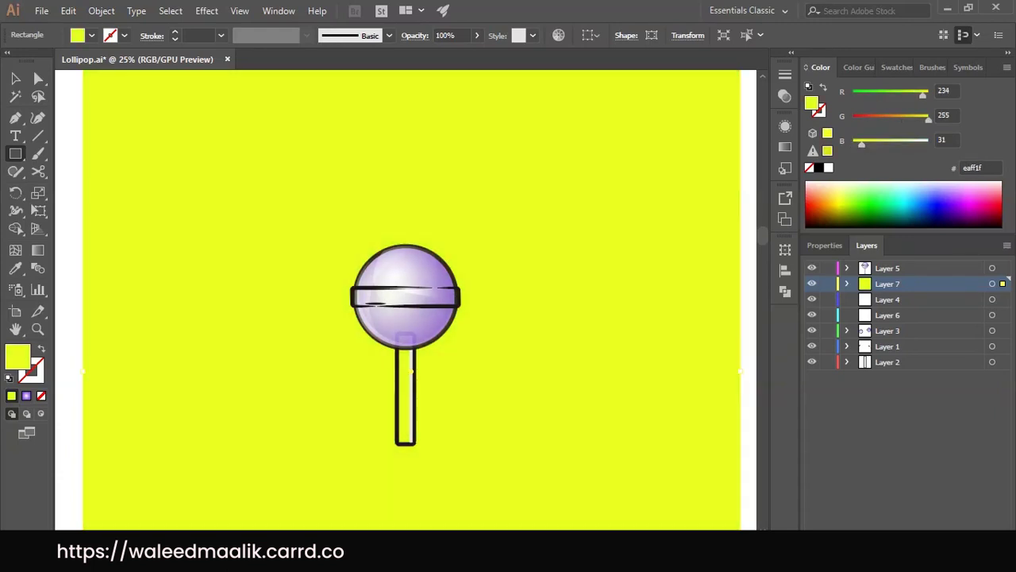
Fill the lollipop stick with the white swatch and lock the yellow background layer
{"action": "key", "text": "ctrl+plus"}
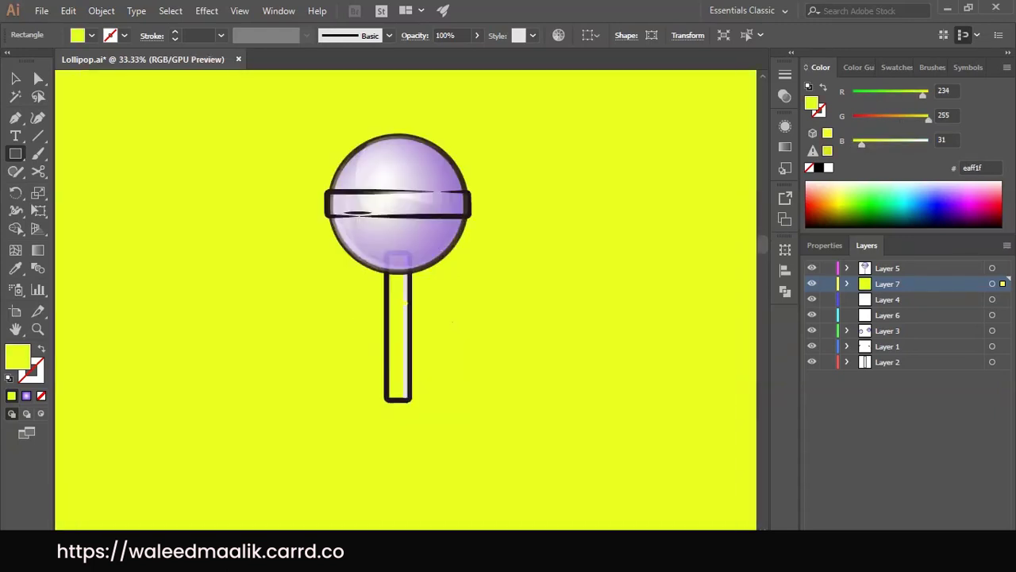
{"action": "left_click_drag", "start_coordinate": [397, 238], "coordinate": [433, 307]}
{"action": "key", "text": "a"}
{"action": "left_click", "coordinate": [434, 397]}
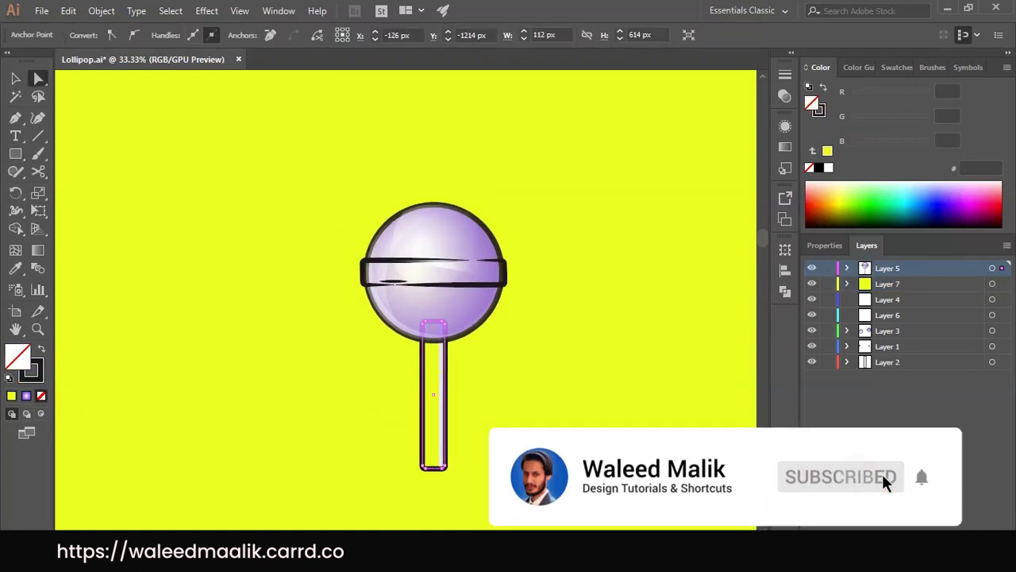
{"action": "key", "text": "shift+F3"}
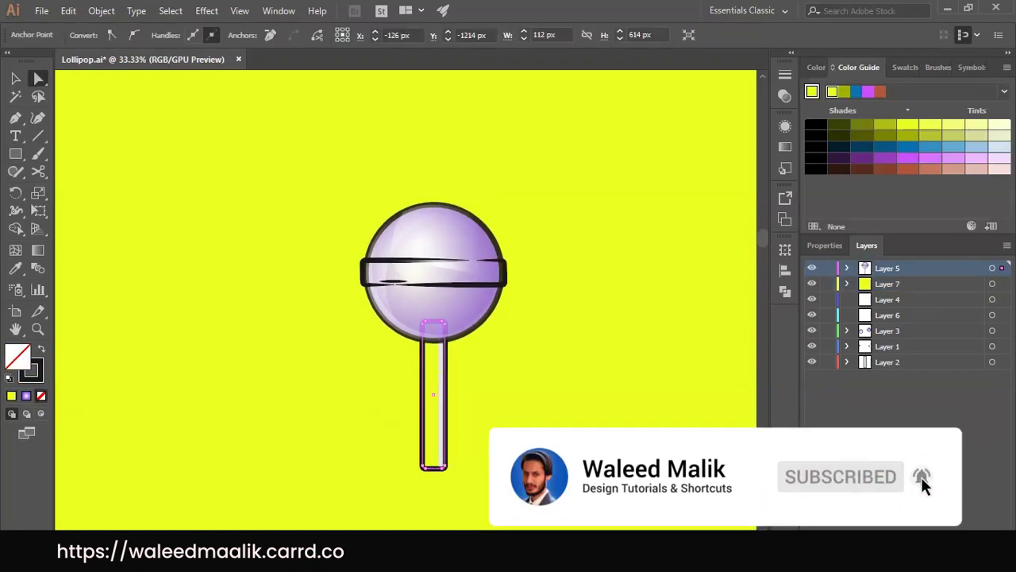
{"action": "left_click", "coordinate": [905, 67]}
{"action": "left_click", "coordinate": [924, 146]}
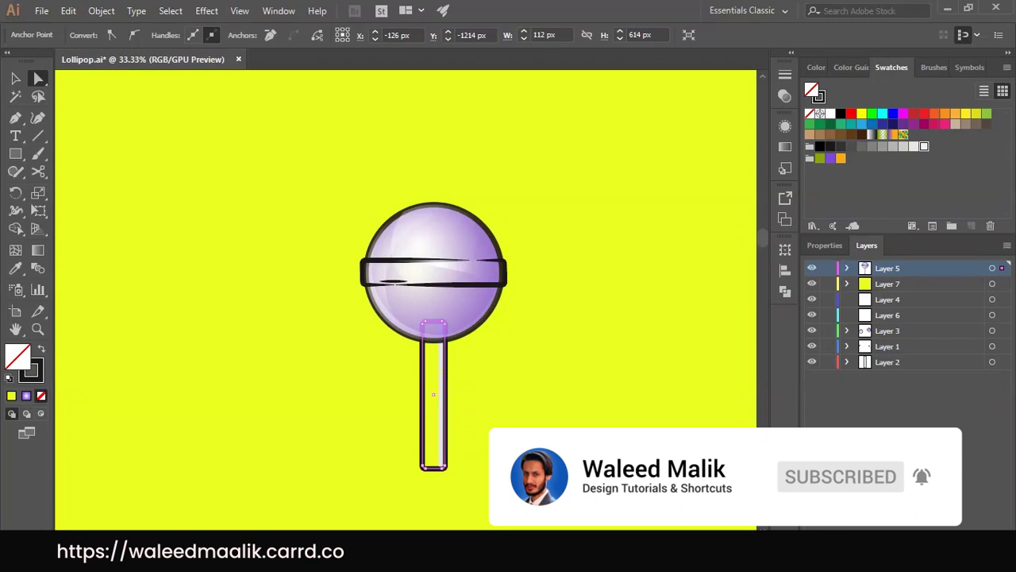
{"action": "left_click_drag", "start_coordinate": [447, 373], "coordinate": [401, 362]}
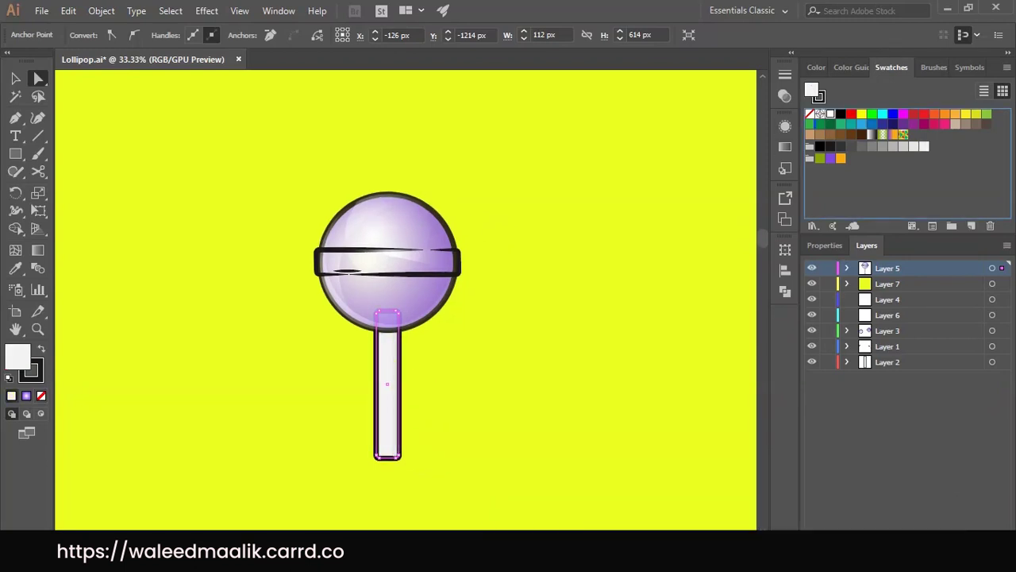
{"action": "left_click", "coordinate": [339, 281]}
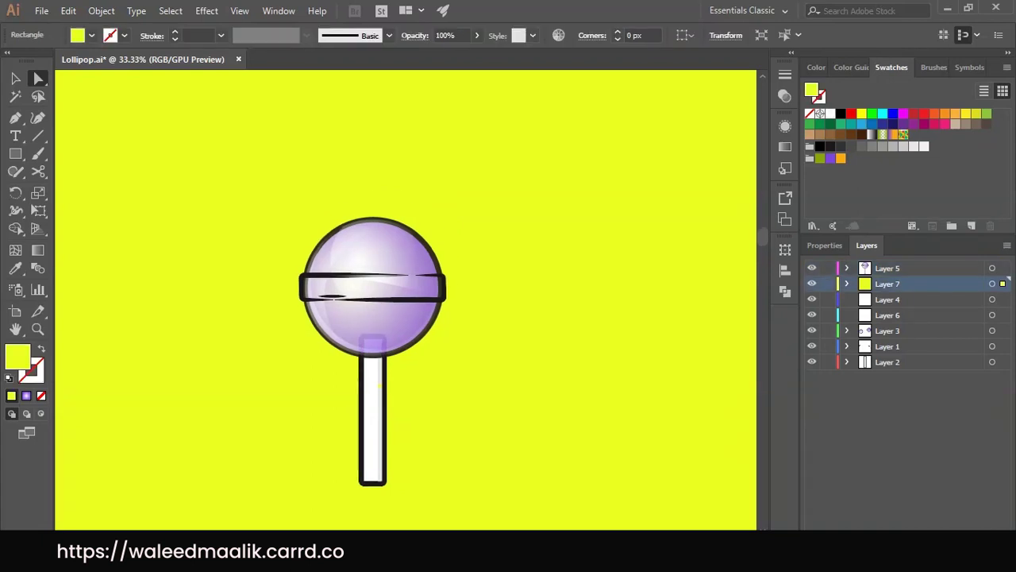
{"action": "left_click_drag", "start_coordinate": [339, 281], "coordinate": [310, 289]}
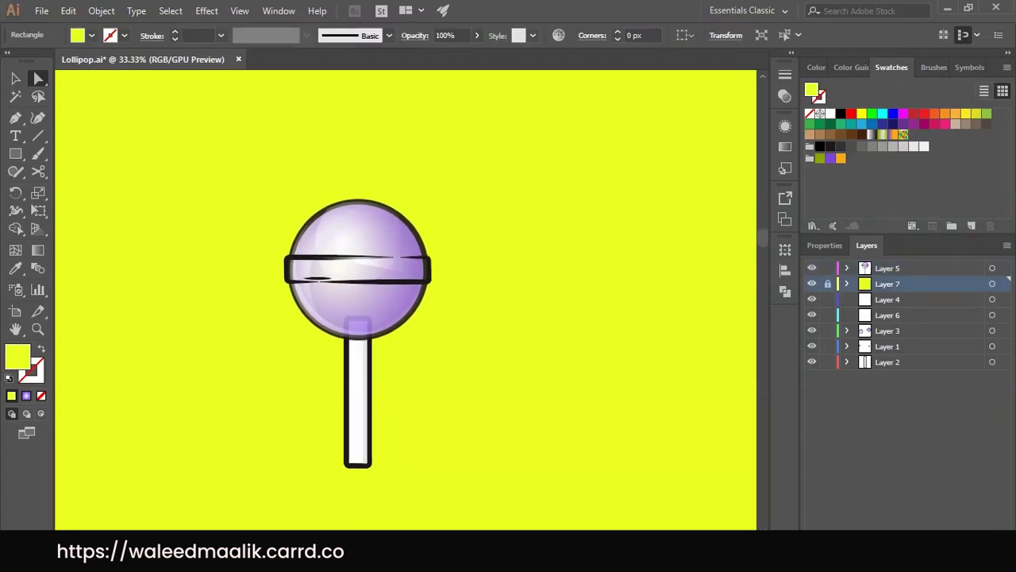
Duplicate the lollipop group's layer and move the copy right of the original
{"action": "key", "text": "ctrl+a"}
{"action": "left_click_drag", "start_coordinate": [405, 302], "coordinate": [371, 279]}
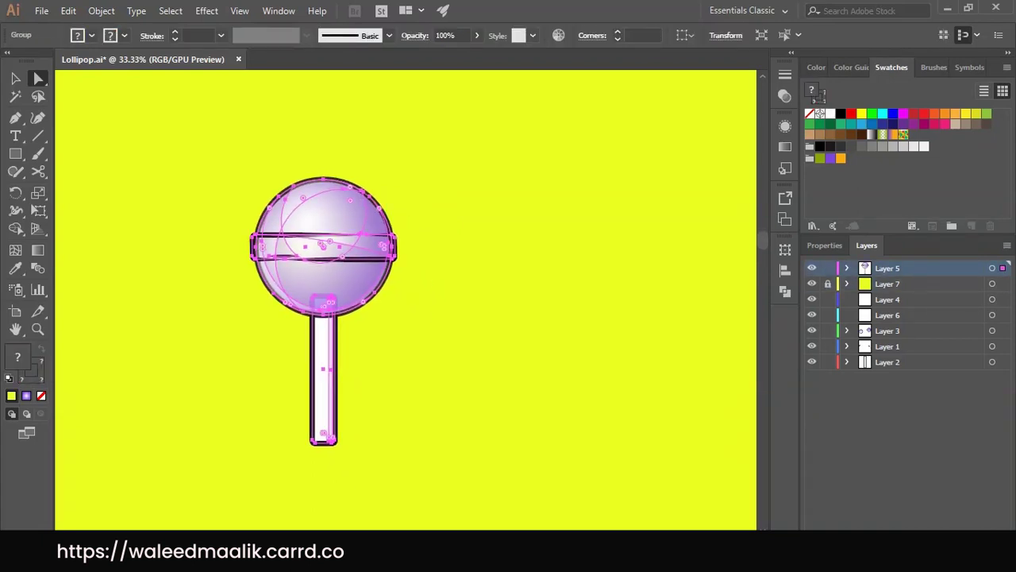
{"action": "left_click", "coordinate": [1007, 244]}
{"action": "left_click", "coordinate": [874, 202]}
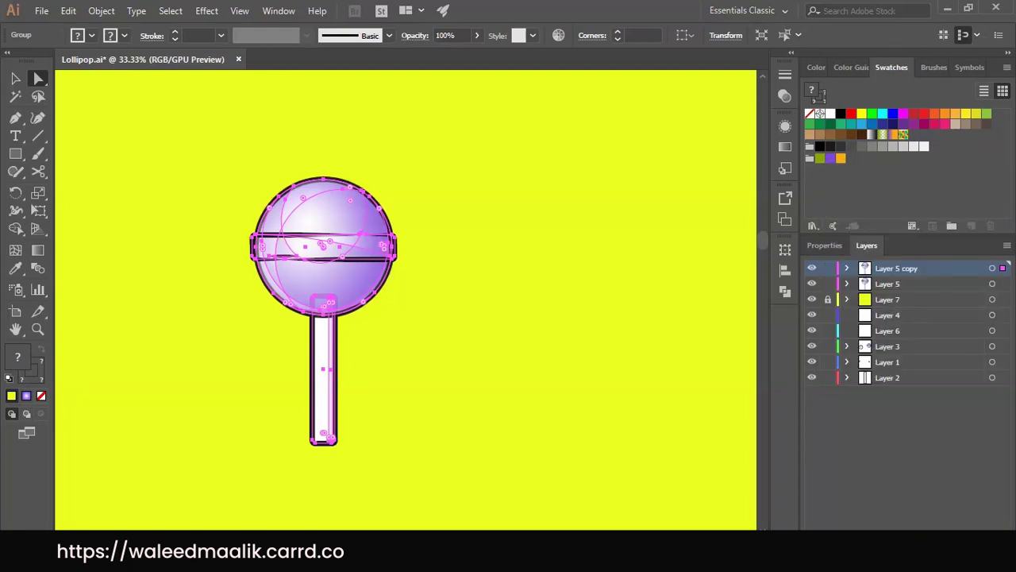
{"action": "key", "text": "v"}
{"action": "left_click_drag", "start_coordinate": [373, 278], "coordinate": [577, 278]}
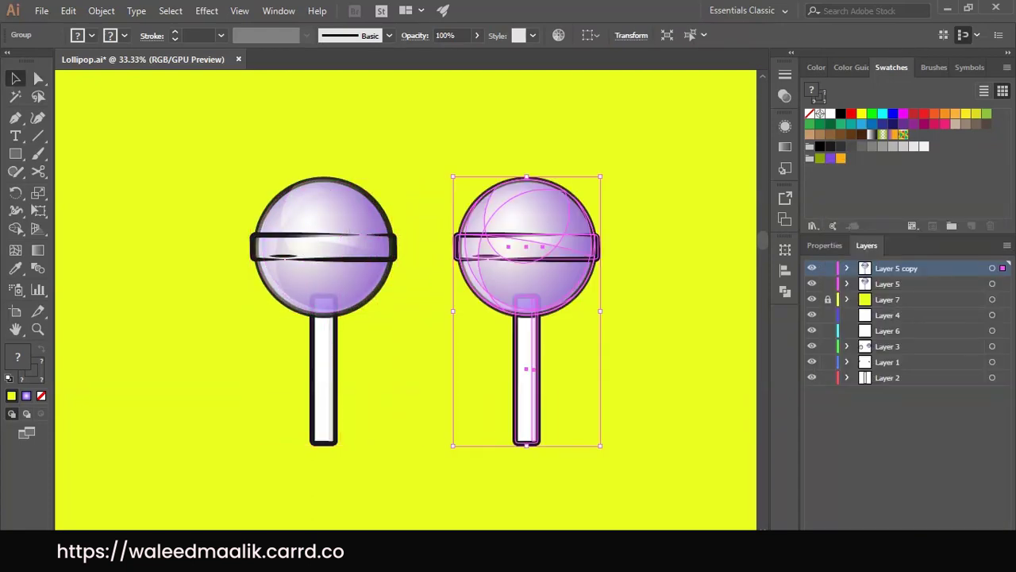
Unite the copy's parts with Pathfinder and swap stroke and fill for a solid black silhouette
{"action": "left_click", "coordinate": [784, 291]}
{"action": "left_click", "coordinate": [612, 280]}
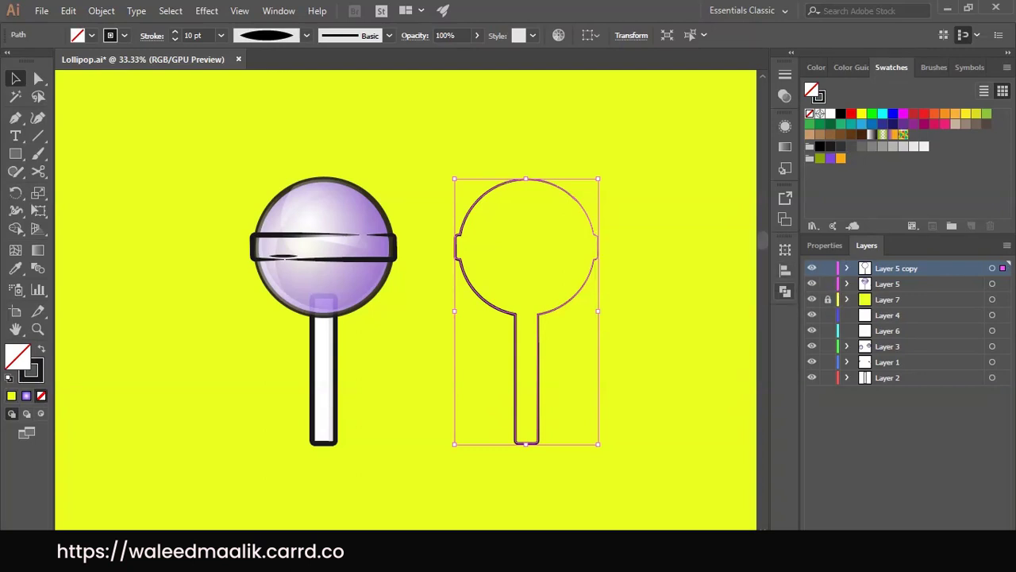
{"action": "key", "text": "shift+x"}
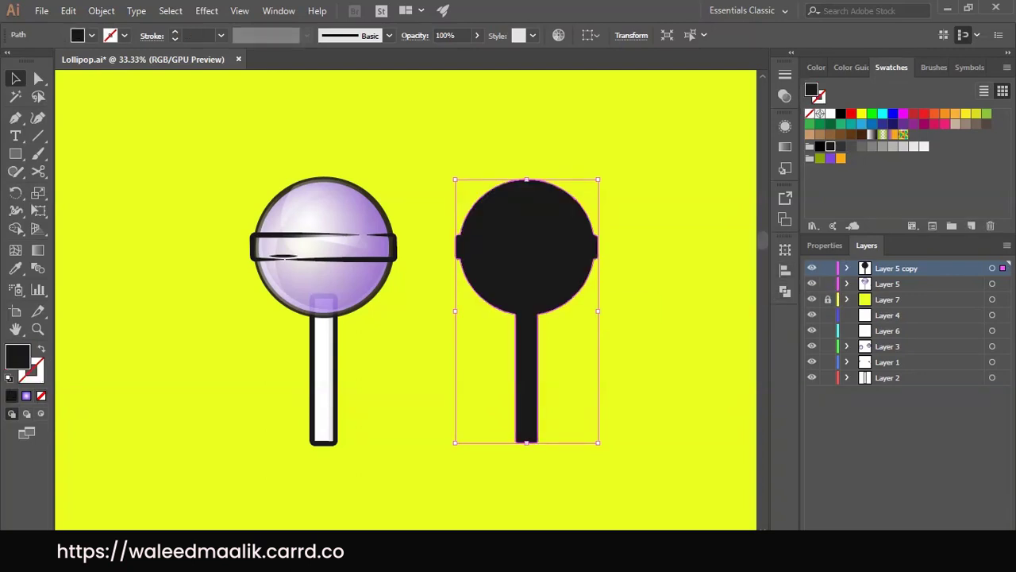
{"action": "key", "text": "a"}
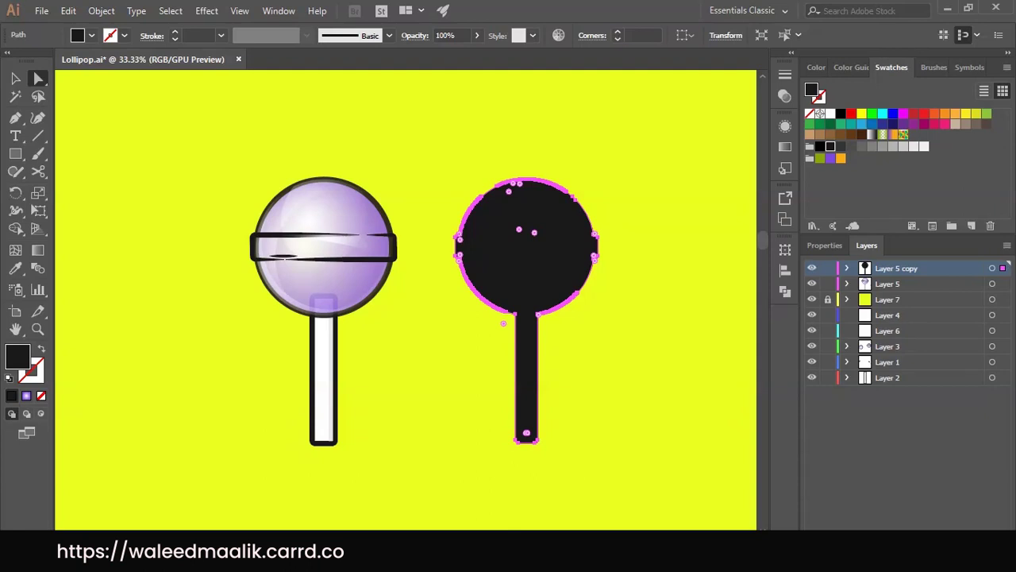
Apply a default drop shadow to the black silhouette
{"action": "key", "text": "alt+c"}
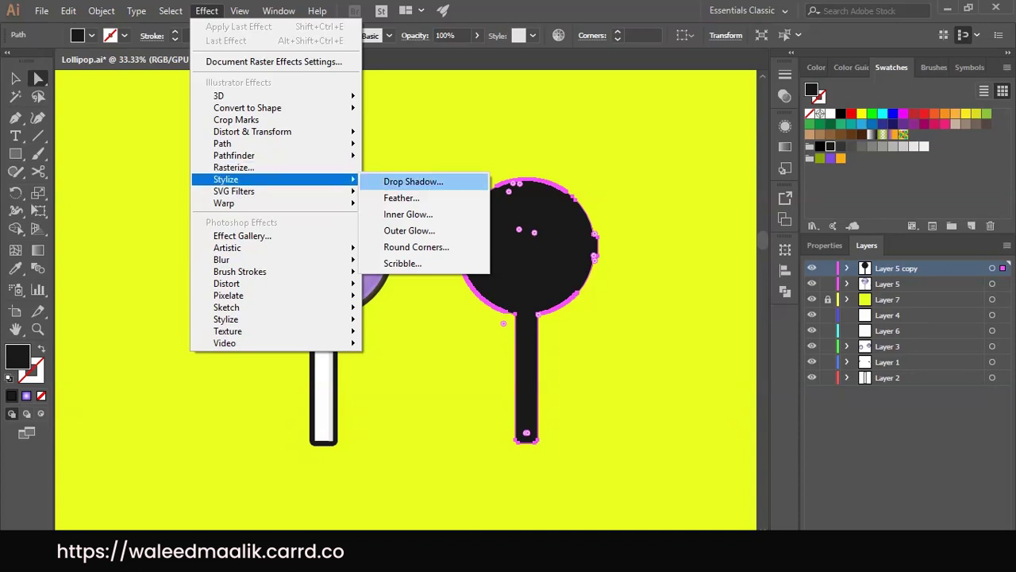
{"action": "key", "text": "Return"}
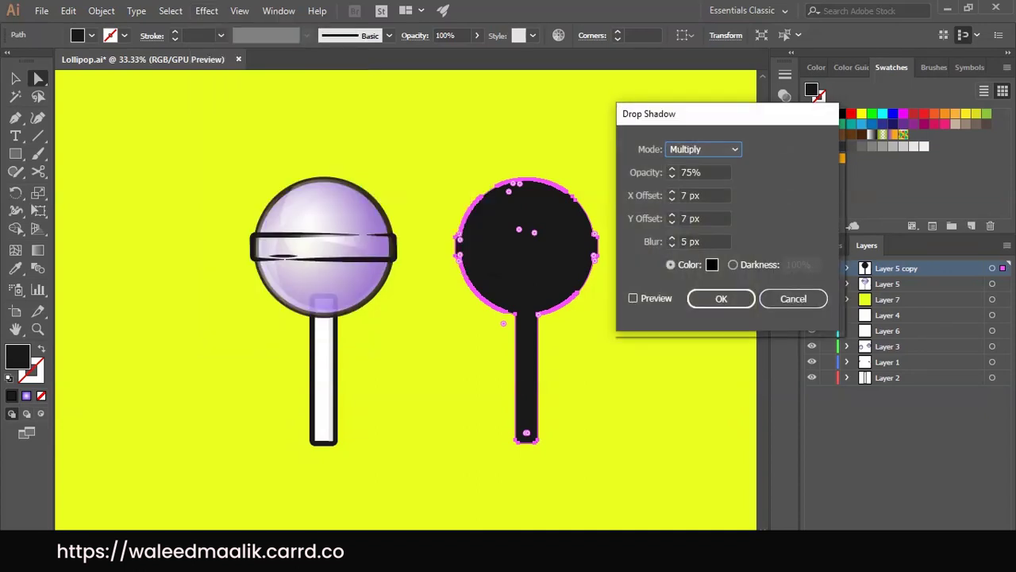
{"action": "left_click", "coordinate": [632, 298]}
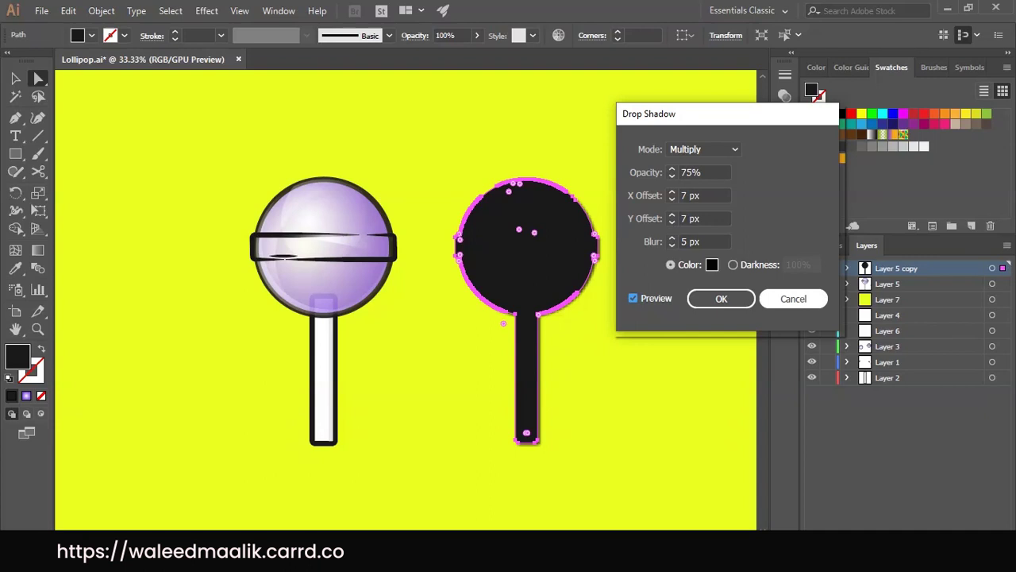
{"action": "left_click", "coordinate": [721, 299]}
Move the silhouette onto the purple lollipop and align their horizontal and vertical centres
{"action": "left_click_drag", "start_coordinate": [527, 274], "coordinate": [335, 271]}
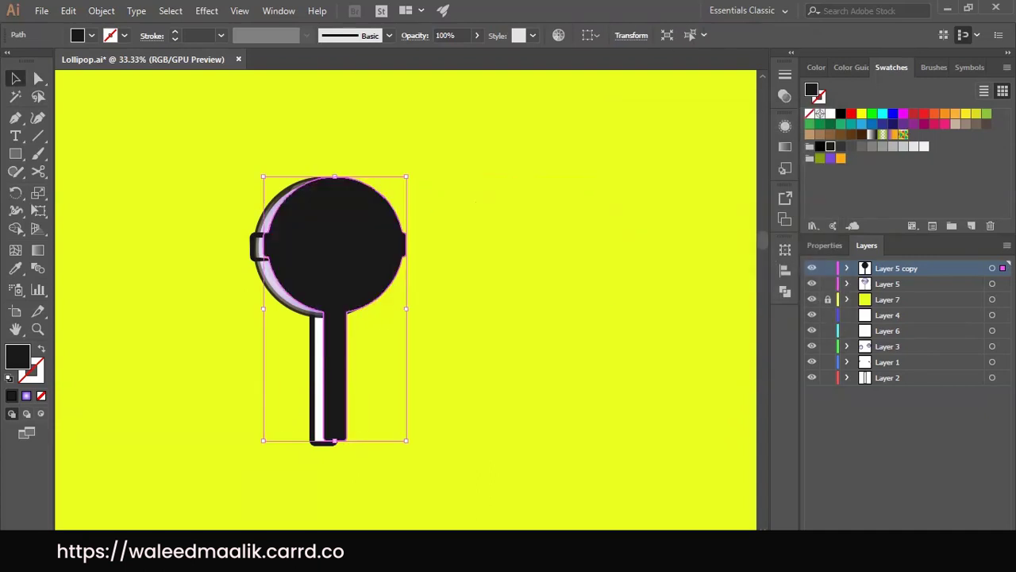
{"action": "left_click", "coordinate": [374, 238], "text": "shift"}
{"action": "left_click", "coordinate": [591, 35]}
{"action": "left_click", "coordinate": [612, 50]}
{"action": "left_click", "coordinate": [637, 35]}
{"action": "left_click", "coordinate": [699, 35]}
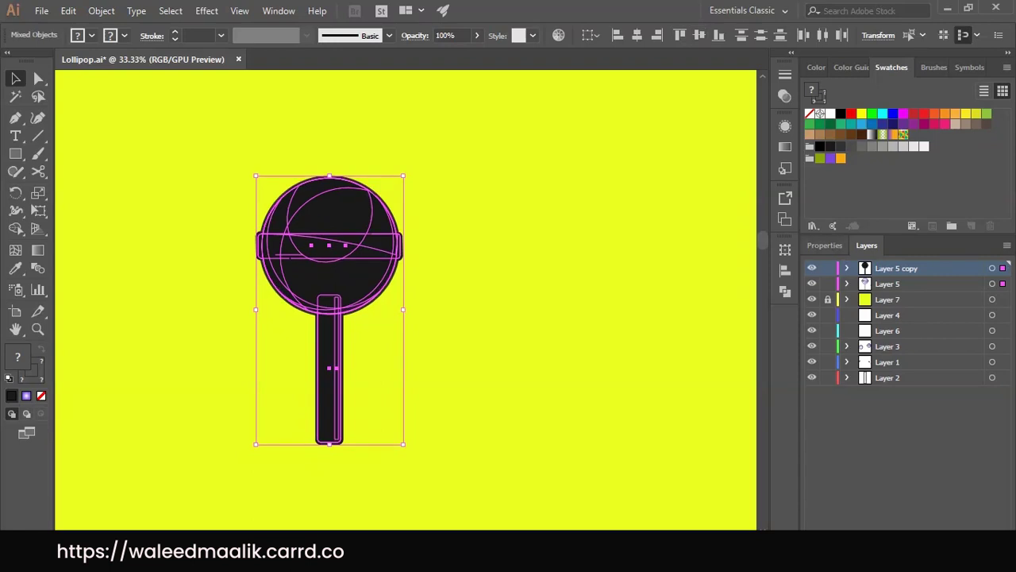
In the Layers panel, move the silhouette path beneath the lollipop group in Layer 5
{"action": "left_click", "coordinate": [846, 268]}
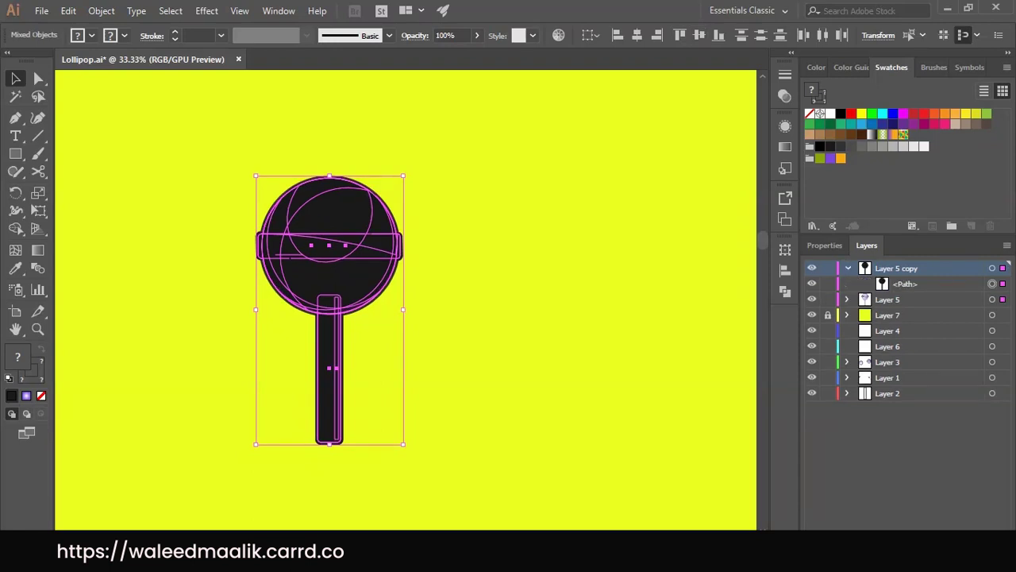
{"action": "left_click", "coordinate": [847, 299]}
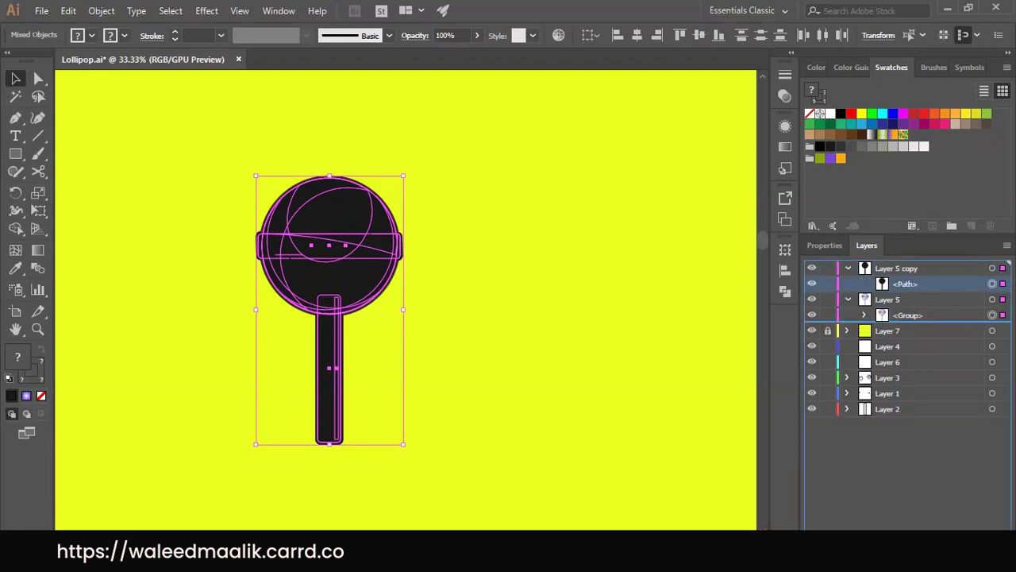
{"action": "left_click_drag", "start_coordinate": [905, 283], "coordinate": [905, 322]}
{"action": "left_click", "coordinate": [905, 315]}
{"action": "left_click", "coordinate": [993, 315]}
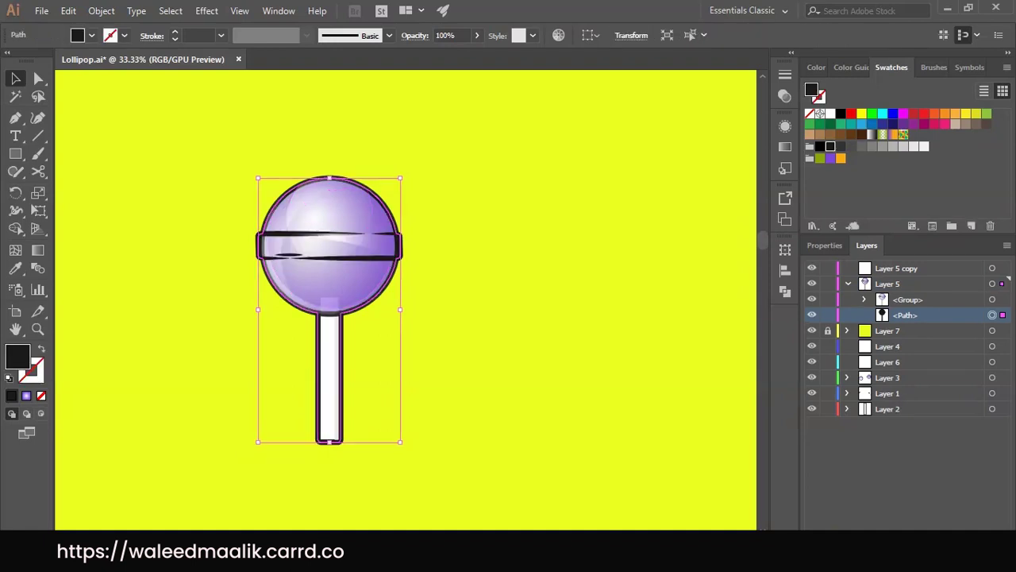
{"action": "left_click", "coordinate": [206, 10]}
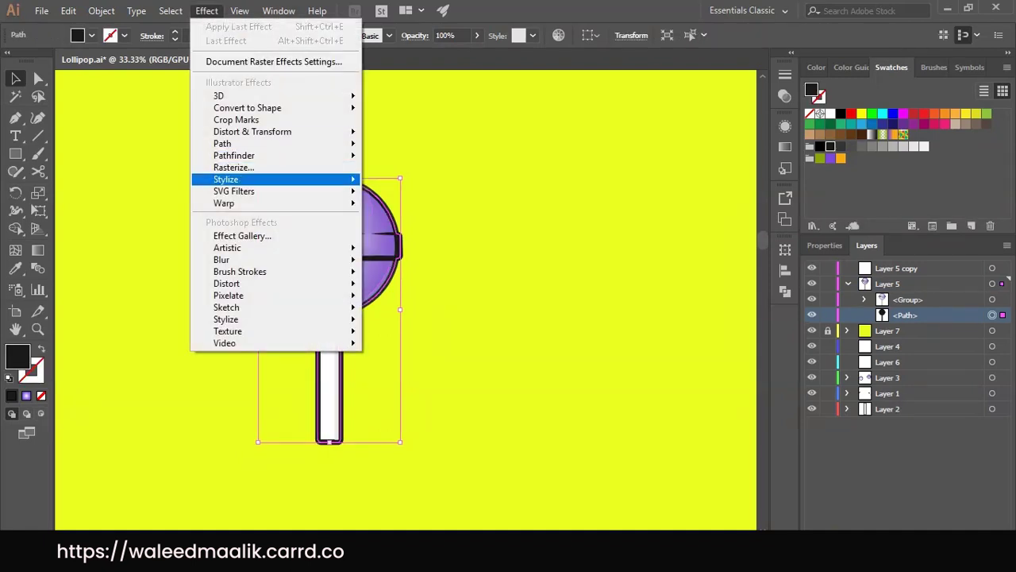
Open the silhouette's Drop Shadow settings with preview and try trial offset and blur values
{"action": "left_click", "coordinate": [413, 181]}
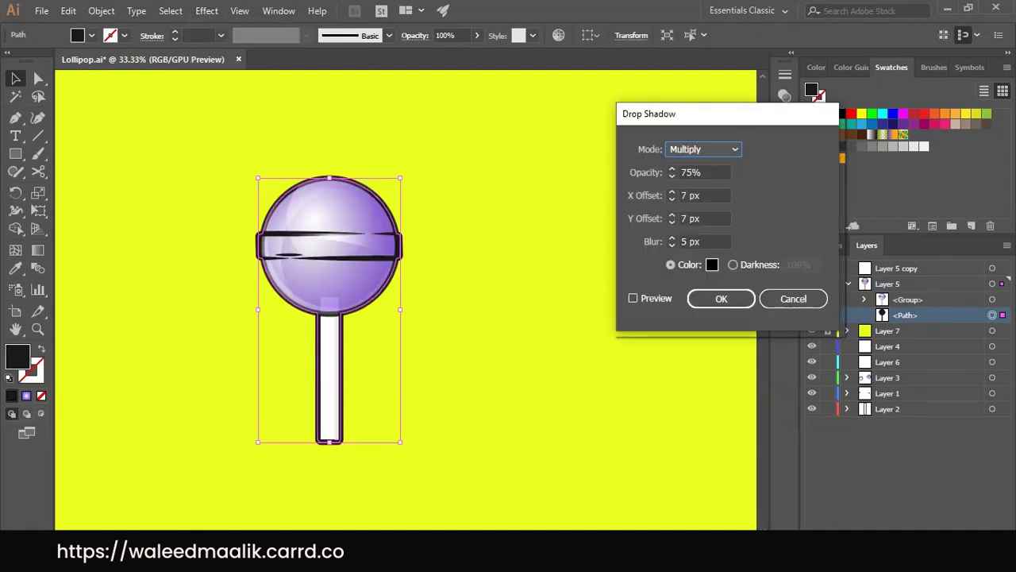
{"action": "left_click", "coordinate": [633, 298]}
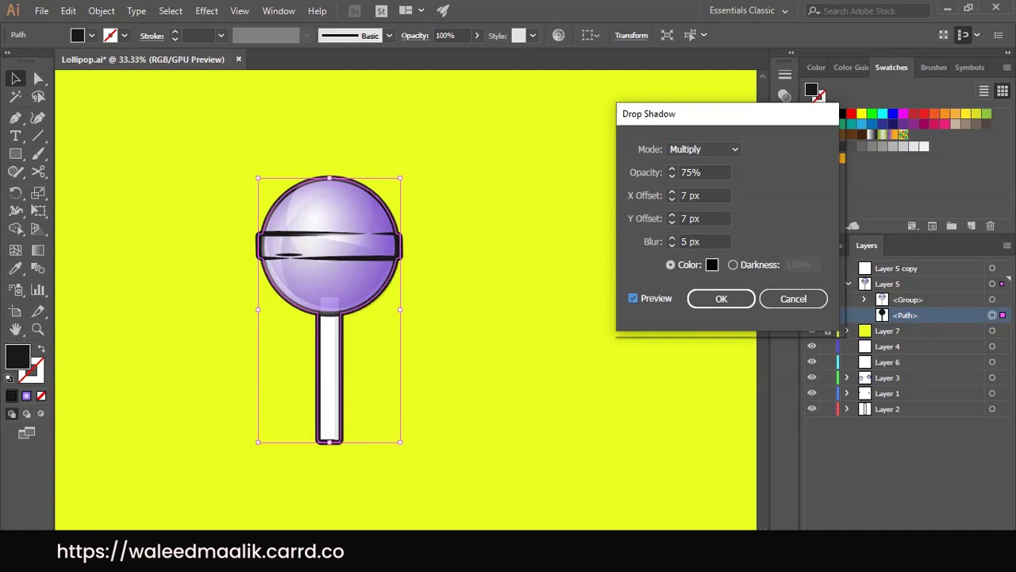
{"action": "left_click", "coordinate": [703, 241]}
{"action": "key", "text": "ctrl+a"}
{"action": "type", "text": "25"}
{"action": "key", "text": "Tab"}
{"action": "key", "text": "shift+Tab"}
{"action": "key", "text": "shift+Tab"}
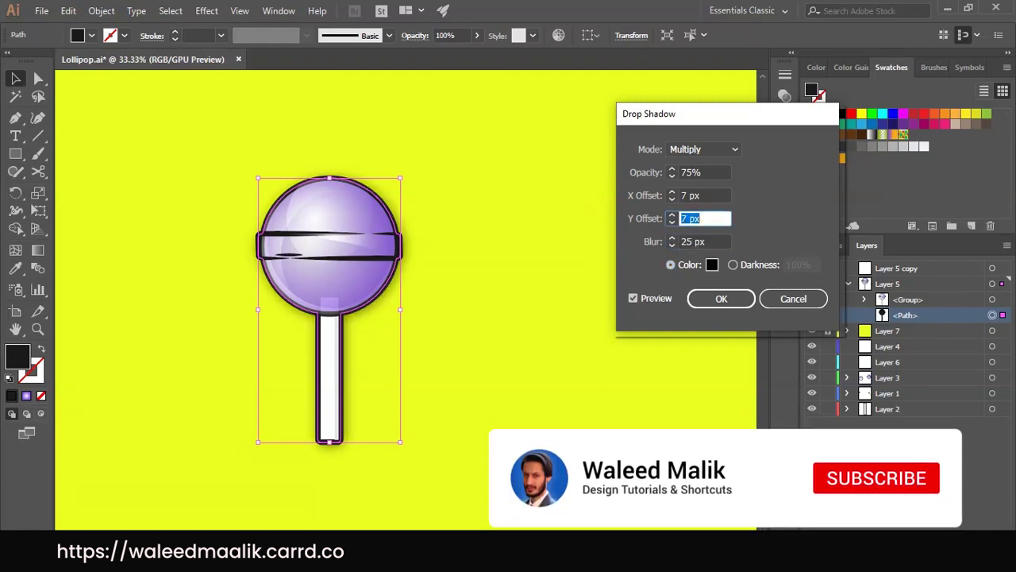
{"action": "type", "text": "25"}
{"action": "key", "text": "Tab"}
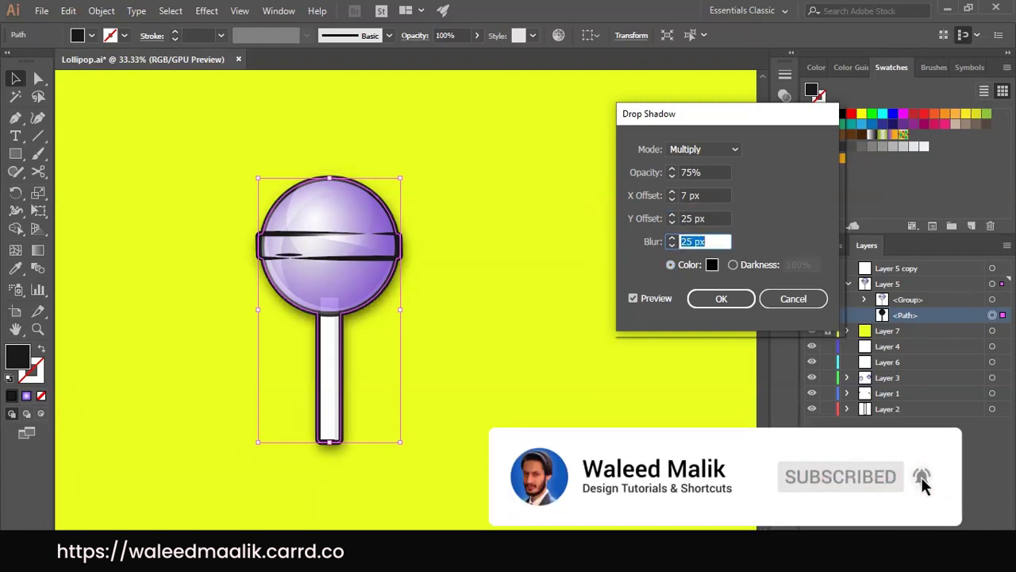
{"action": "key", "text": "shift+Tab"}
{"action": "key", "text": "shift+Tab"}
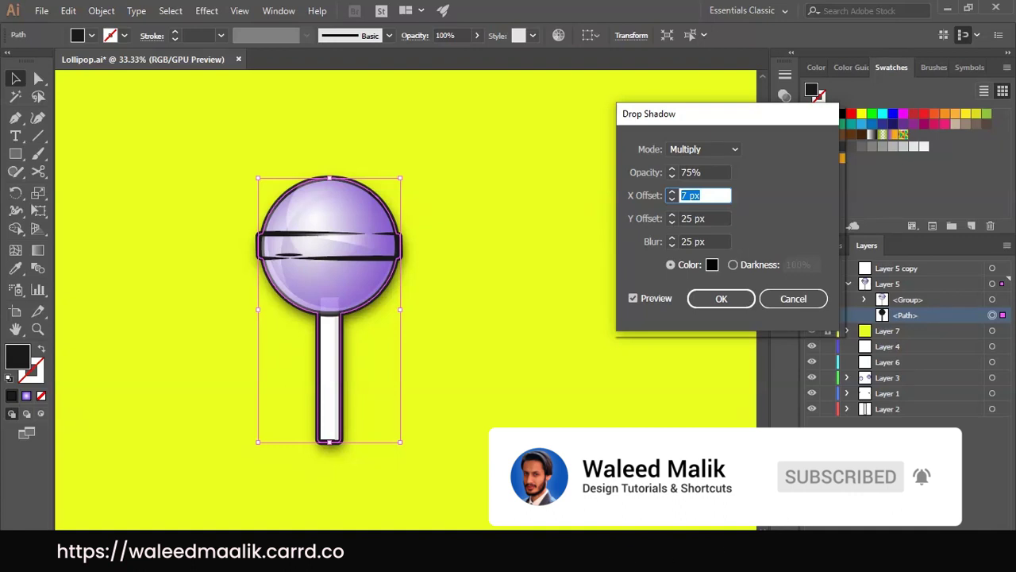
{"action": "type", "text": "25"}
{"action": "key", "text": "Tab"}
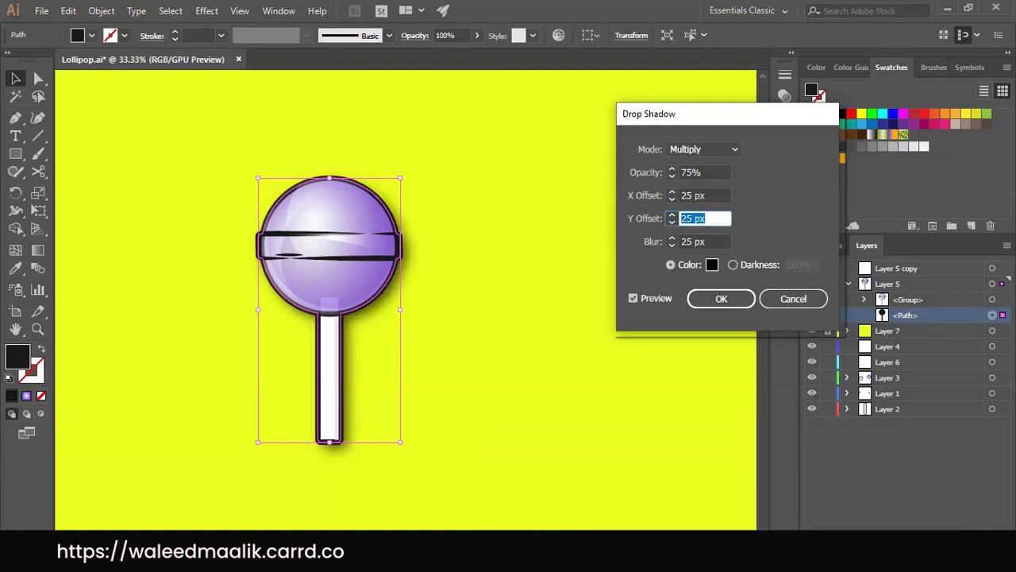
{"action": "type", "text": "40"}
{"action": "key", "text": "Tab"}
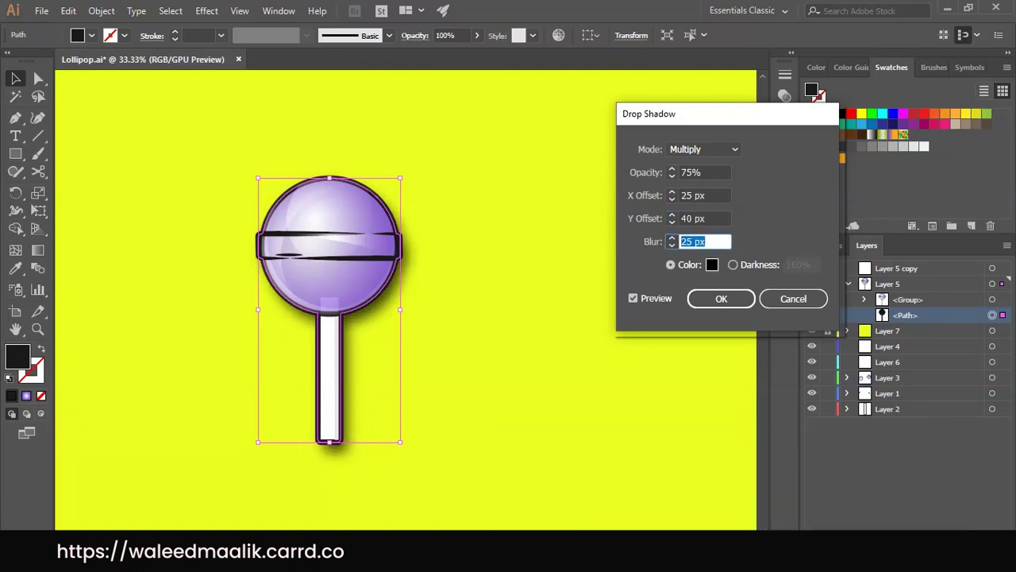
{"action": "key", "text": "shift+Tab"}
{"action": "key", "text": "shift+Tab"}
{"action": "type", "text": "30"}
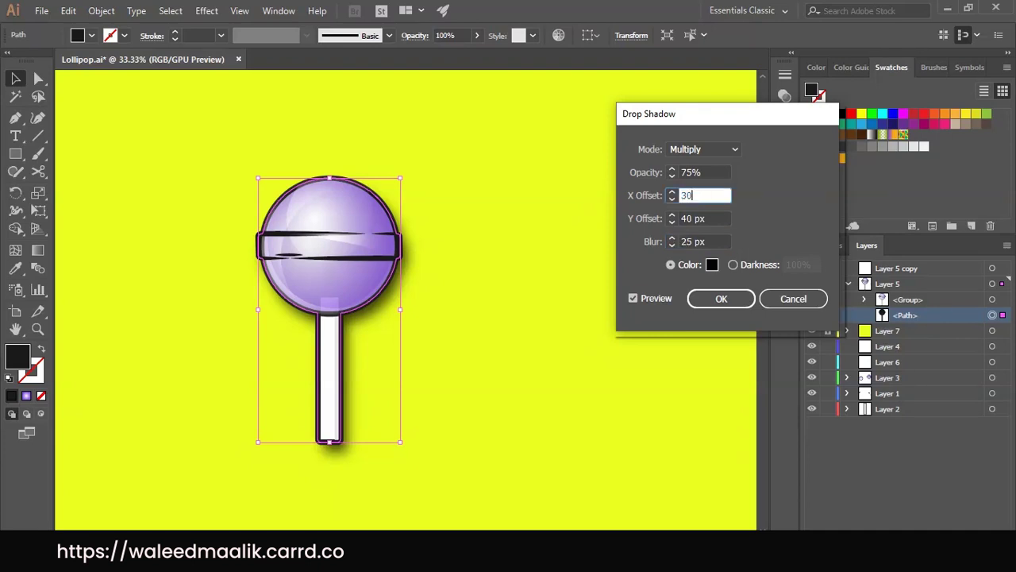
{"action": "key", "text": "Tab"}
{"action": "key", "text": "Tab"}
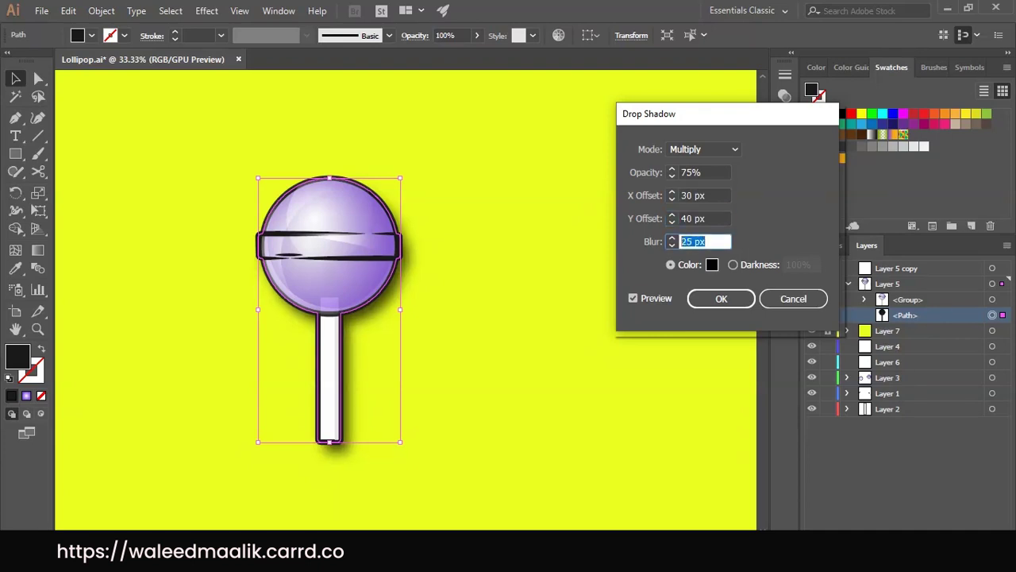
{"action": "type", "text": "50"}
{"action": "key", "text": "Tab"}
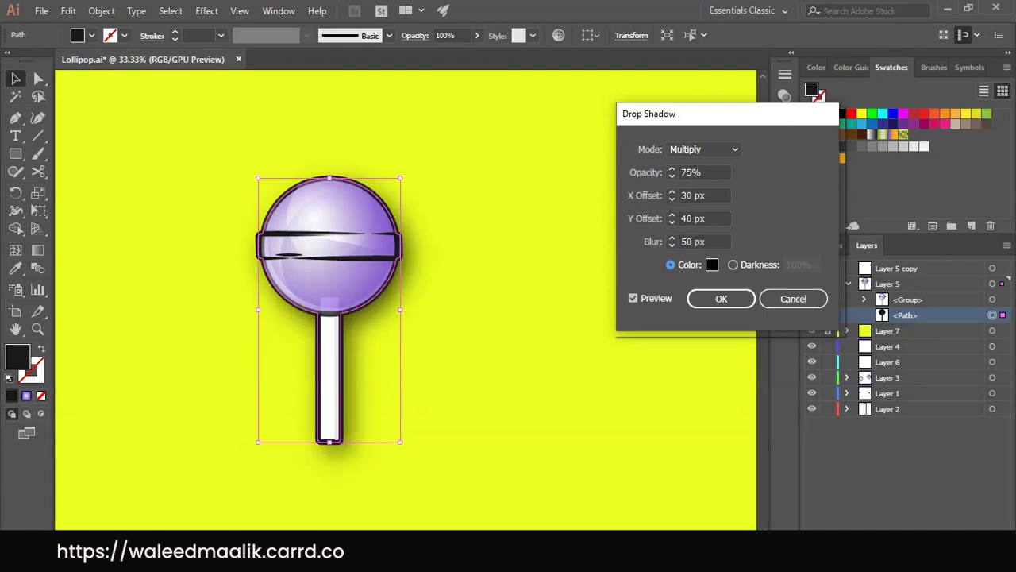
Set the shadow to 45% opacity, 40 px X offset, 50 px Y offset, 60 px blur, and apply
{"action": "left_click", "coordinate": [698, 172]}
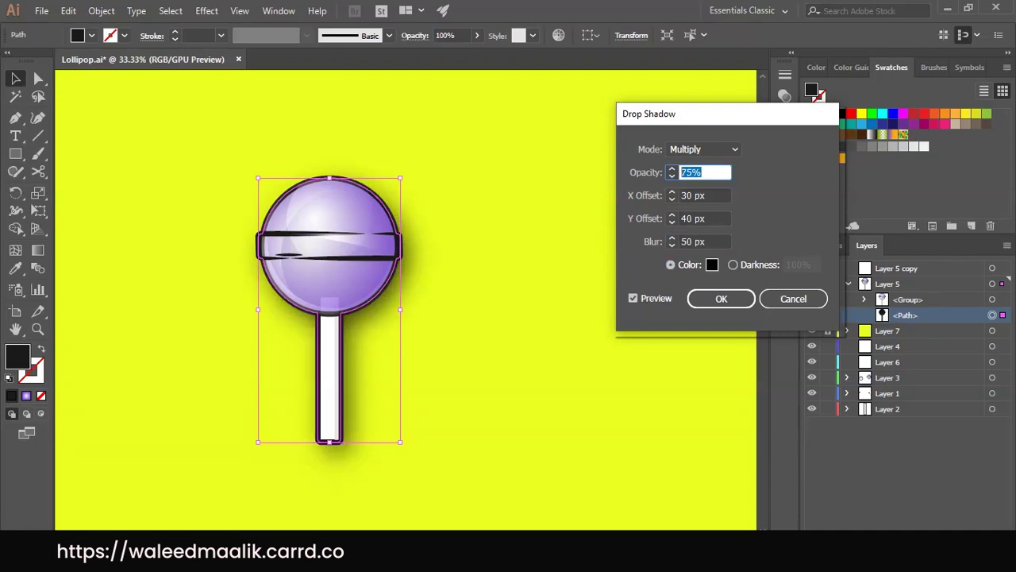
{"action": "type", "text": "35"}
{"action": "key", "text": "Tab"}
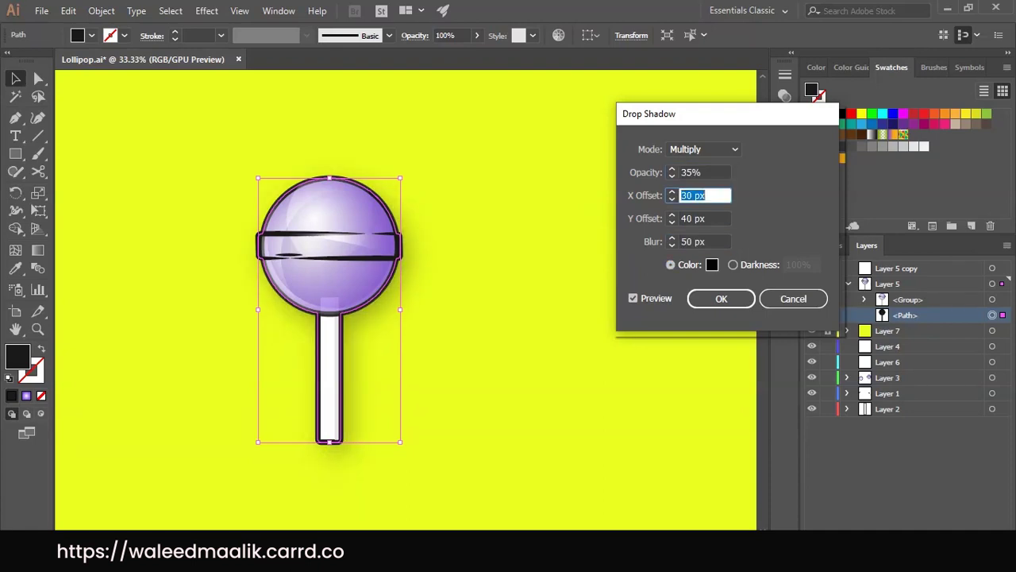
{"action": "key", "text": "shift+Tab"}
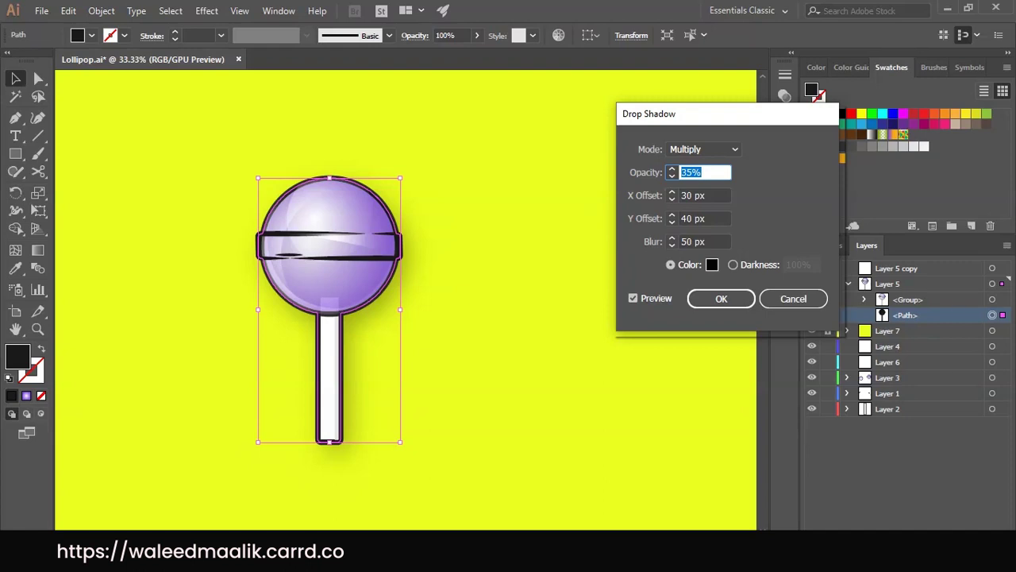
{"action": "type", "text": "45"}
{"action": "key", "text": "Tab"}
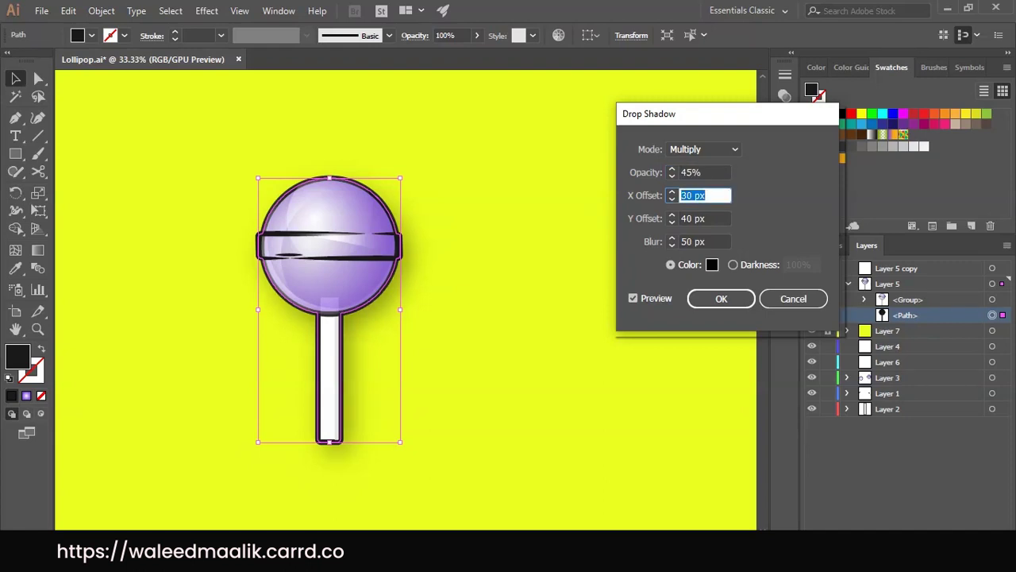
{"action": "key", "text": "Tab"}
{"action": "type", "text": "50"}
{"action": "key", "text": "Tab"}
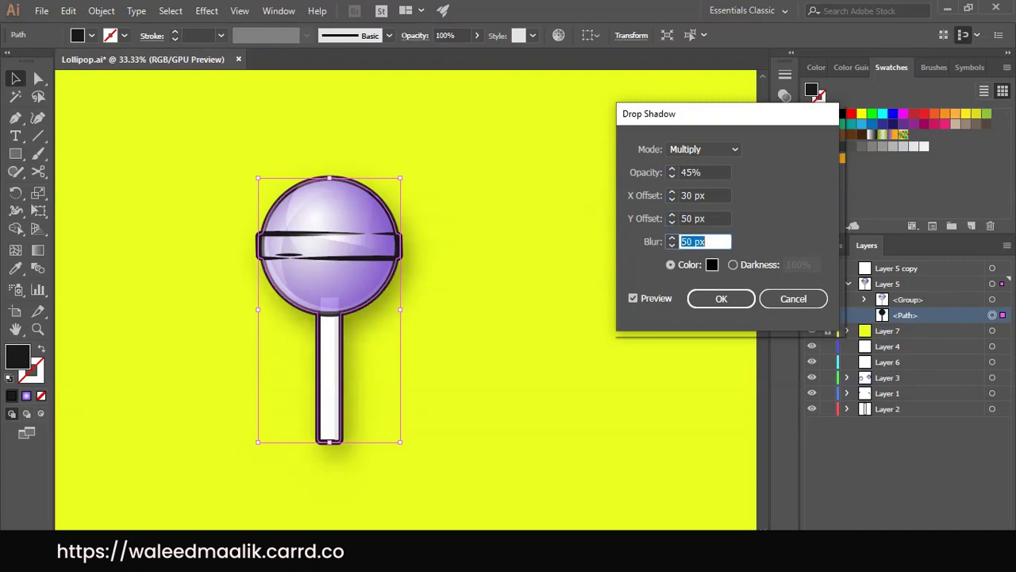
{"action": "type", "text": "60"}
{"action": "key", "text": "Tab"}
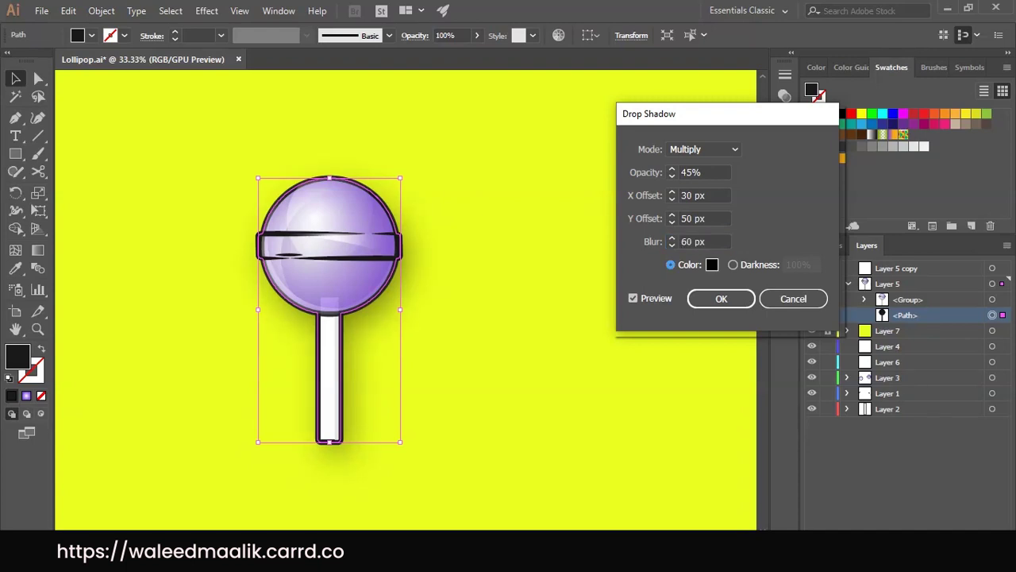
{"action": "left_click", "coordinate": [705, 195]}
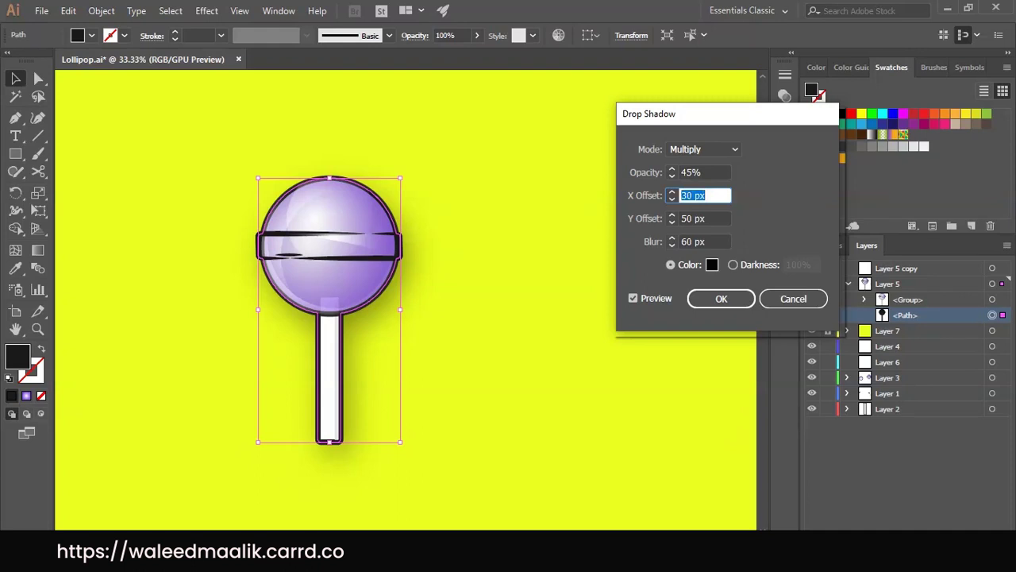
{"action": "type", "text": "40"}
{"action": "key", "text": "Tab"}
{"action": "key", "text": "Return"}
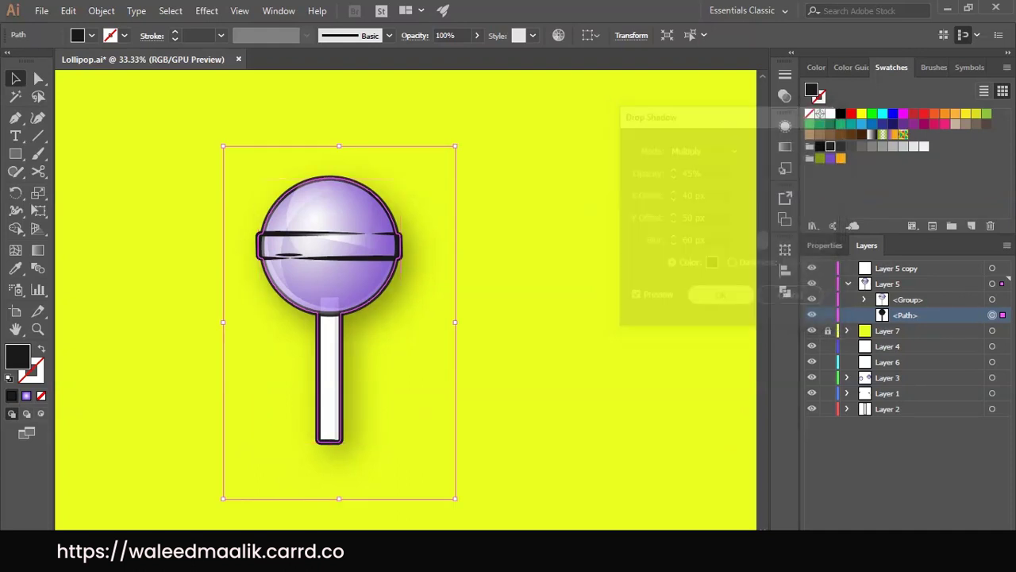
{"action": "key", "text": "ctrl+shift+a"}
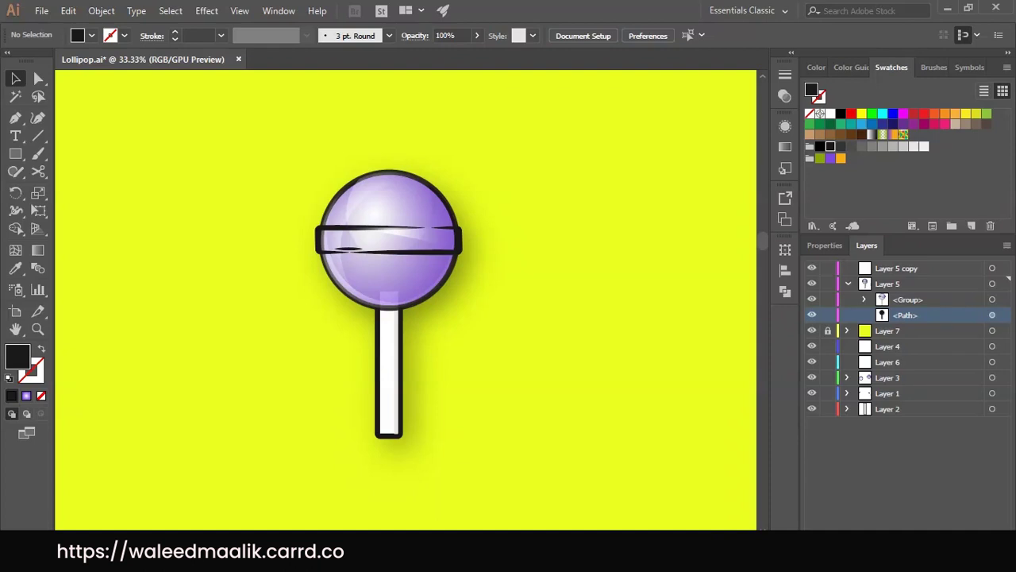
Select the whole Layer 5 lollipop including its shadow and shift it left
{"action": "left_click", "coordinate": [908, 299]}
{"action": "left_click", "coordinate": [992, 300]}
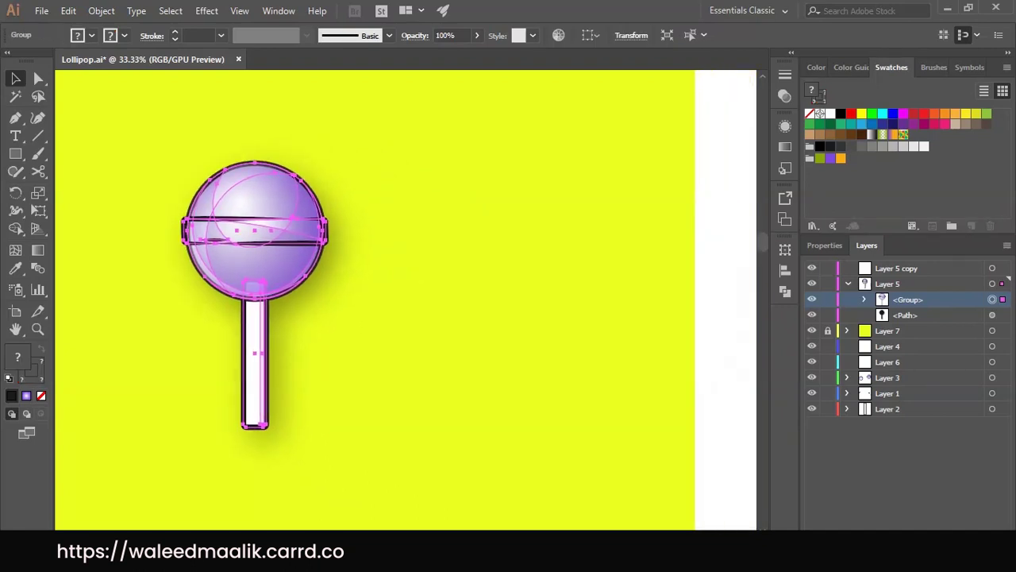
{"action": "left_click_drag", "start_coordinate": [322, 262], "coordinate": [241, 259]}
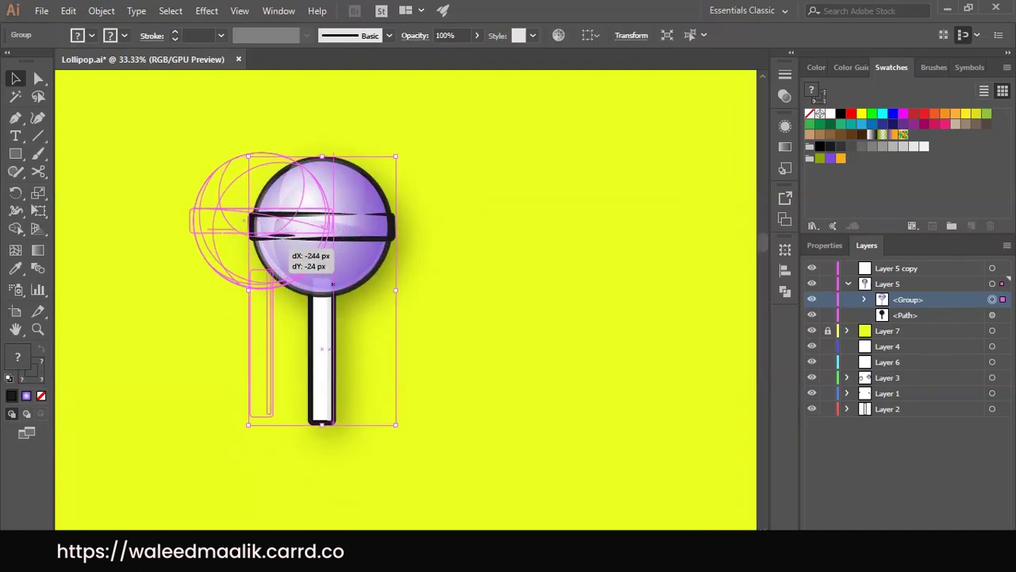
{"action": "key", "text": "ctrl+z"}
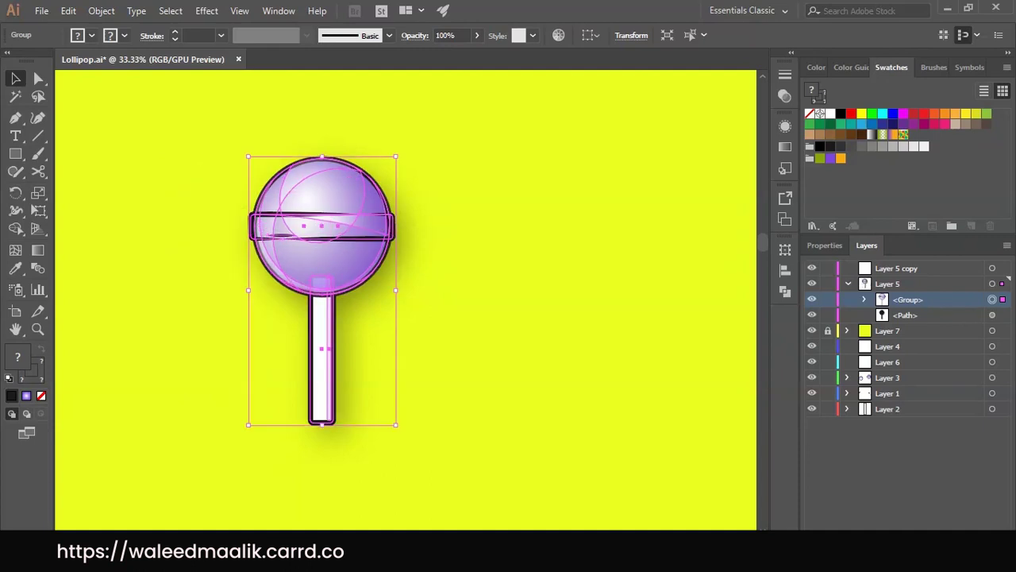
{"action": "left_click", "coordinate": [847, 284]}
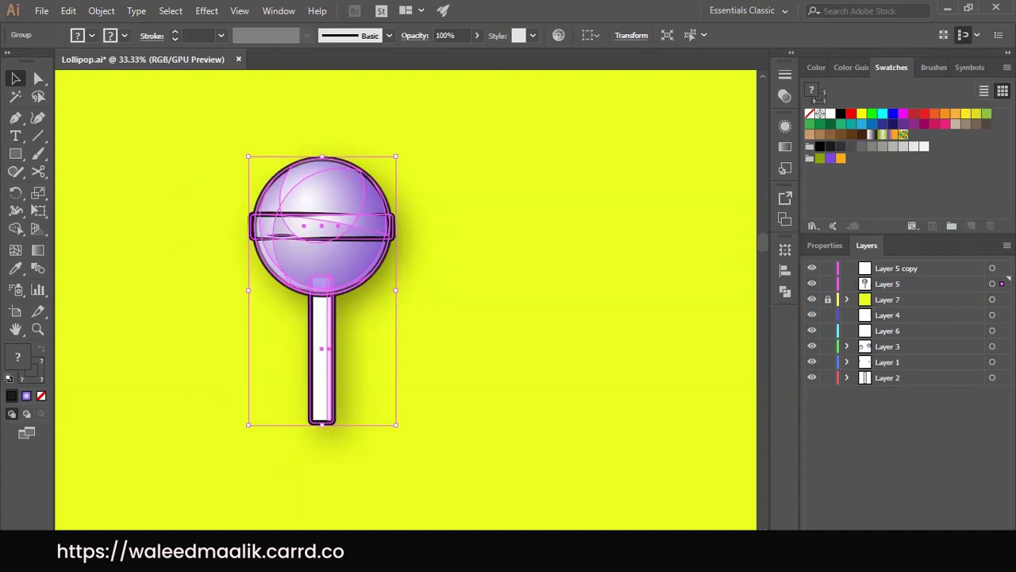
{"action": "left_click", "coordinate": [992, 283]}
{"action": "left_click_drag", "start_coordinate": [322, 262], "coordinate": [242, 262]}
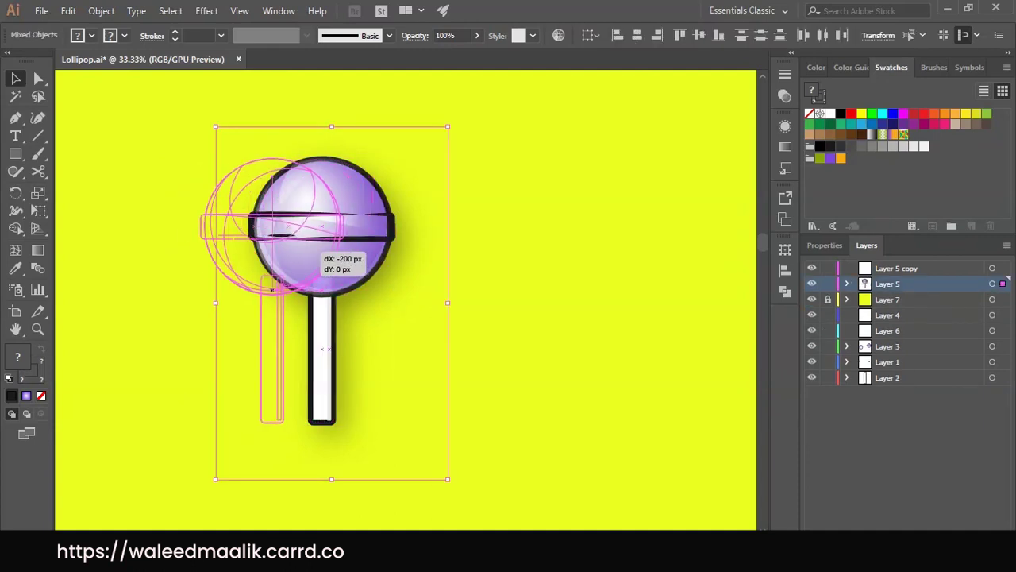
Duplicate the lollipop layer as Layer 5 copy 2 and drag the copy to the right
{"action": "left_click", "coordinate": [1007, 246]}
{"action": "left_click", "coordinate": [880, 202]}
{"action": "left_click_drag", "start_coordinate": [242, 290], "coordinate": [538, 289]}
{"action": "left_click", "coordinate": [381, 374]}
{"action": "key", "text": "a"}
{"action": "left_click", "coordinate": [538, 159]}
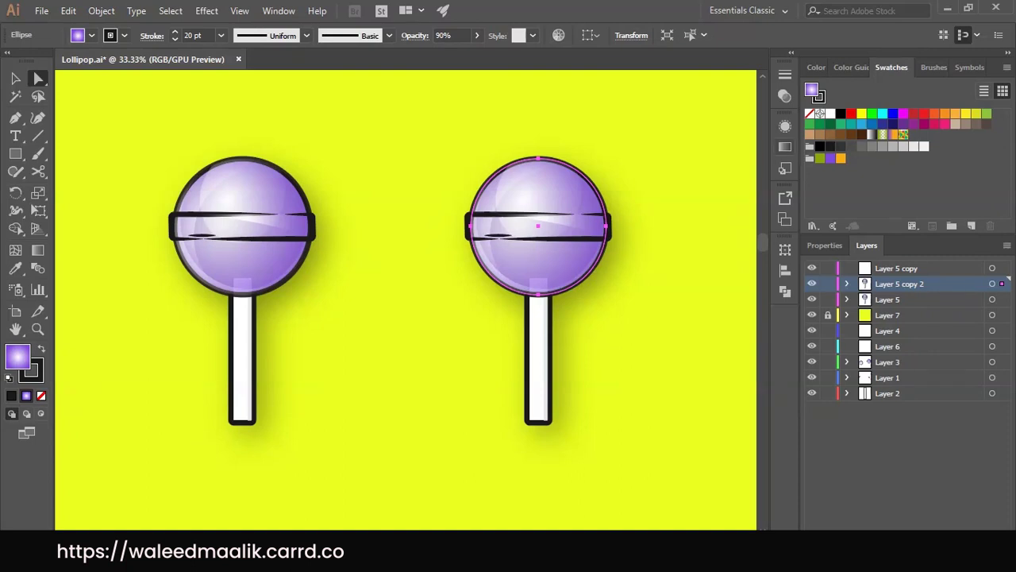
Replace the right ball's purple gradient stop with green and shift the midpoint toward the light centre
{"action": "left_click", "coordinate": [785, 146]}
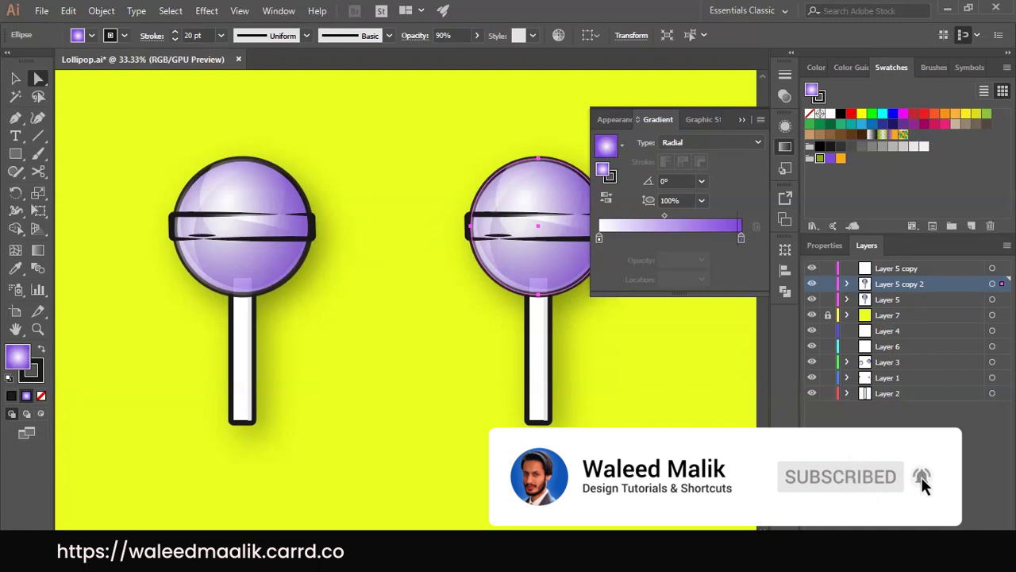
{"action": "left_click_drag", "start_coordinate": [821, 157], "coordinate": [716, 238]}
{"action": "left_click_drag", "start_coordinate": [741, 238], "coordinate": [740, 301]}
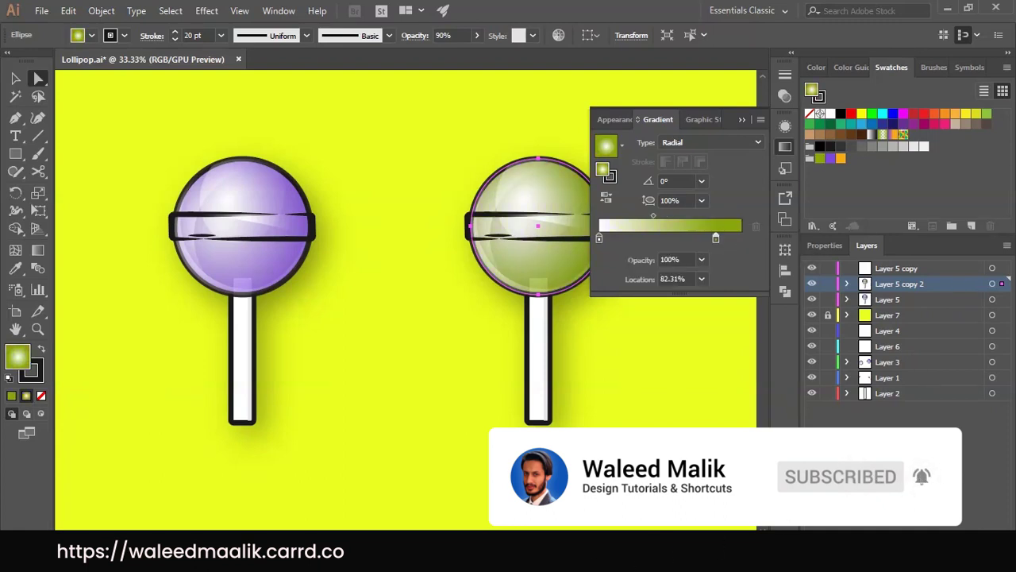
{"action": "left_click_drag", "start_coordinate": [716, 237], "coordinate": [741, 238]}
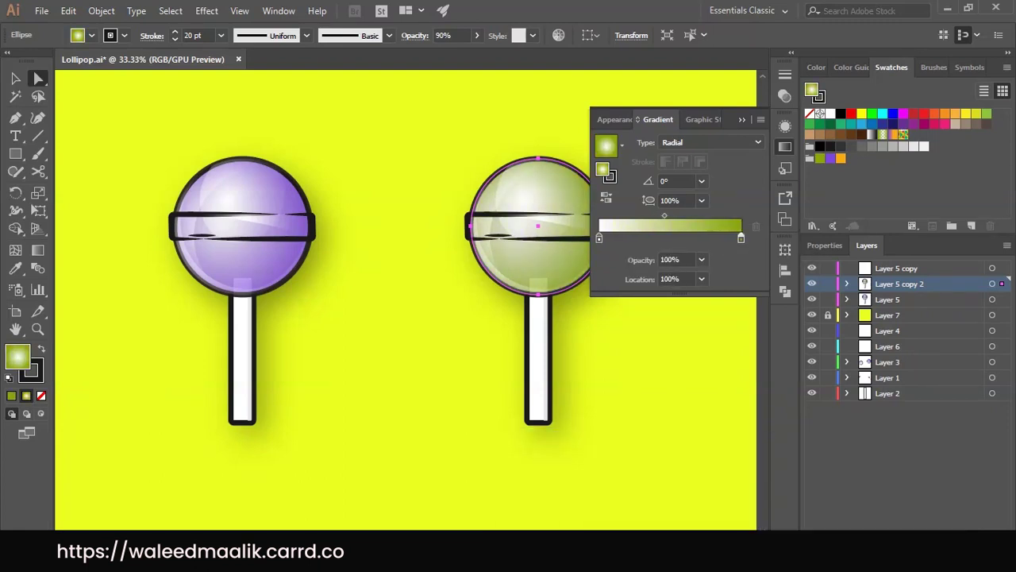
{"action": "left_click_drag", "start_coordinate": [664, 216], "coordinate": [642, 215]}
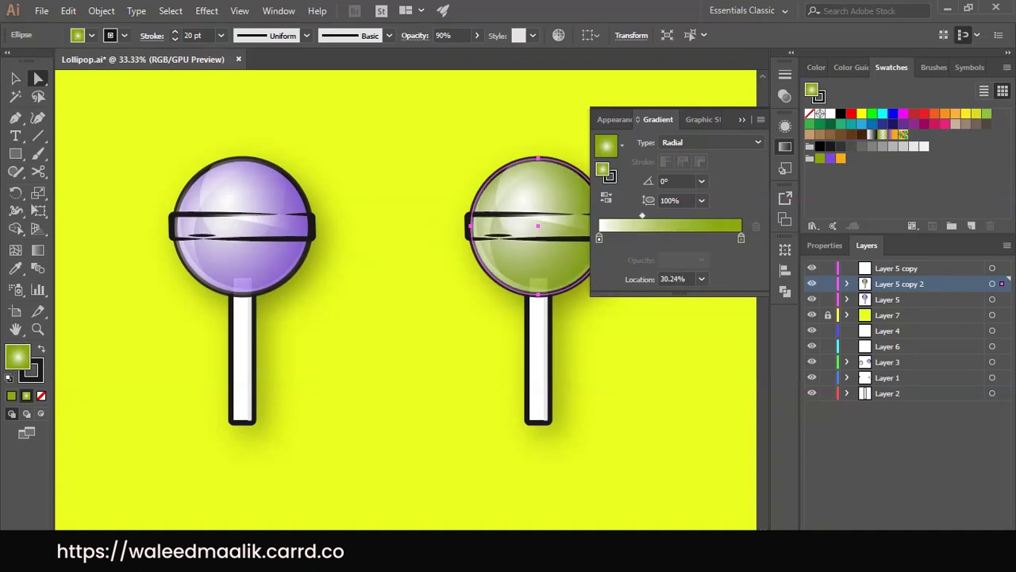
{"action": "key", "text": "ctrl+shift+a"}
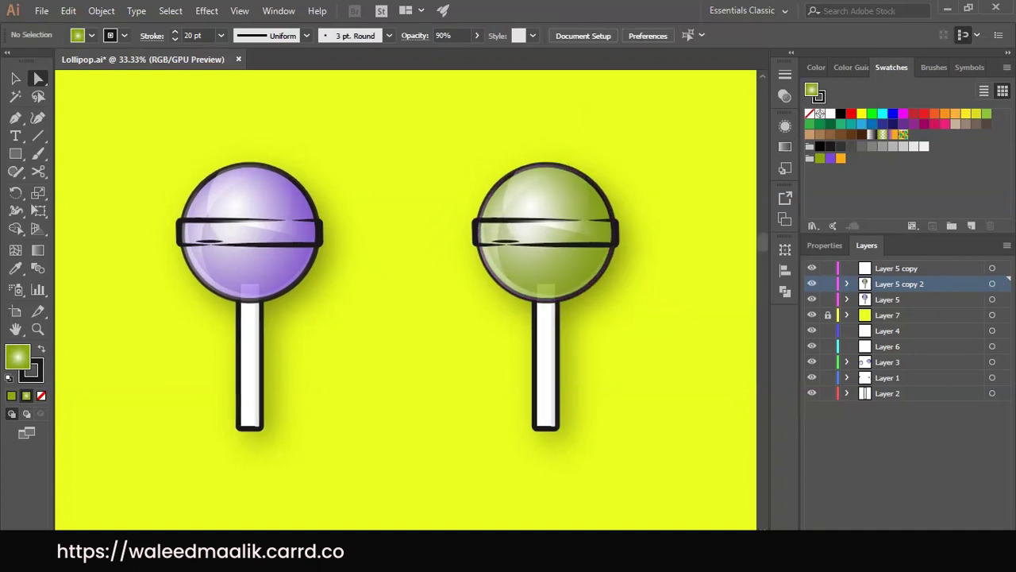